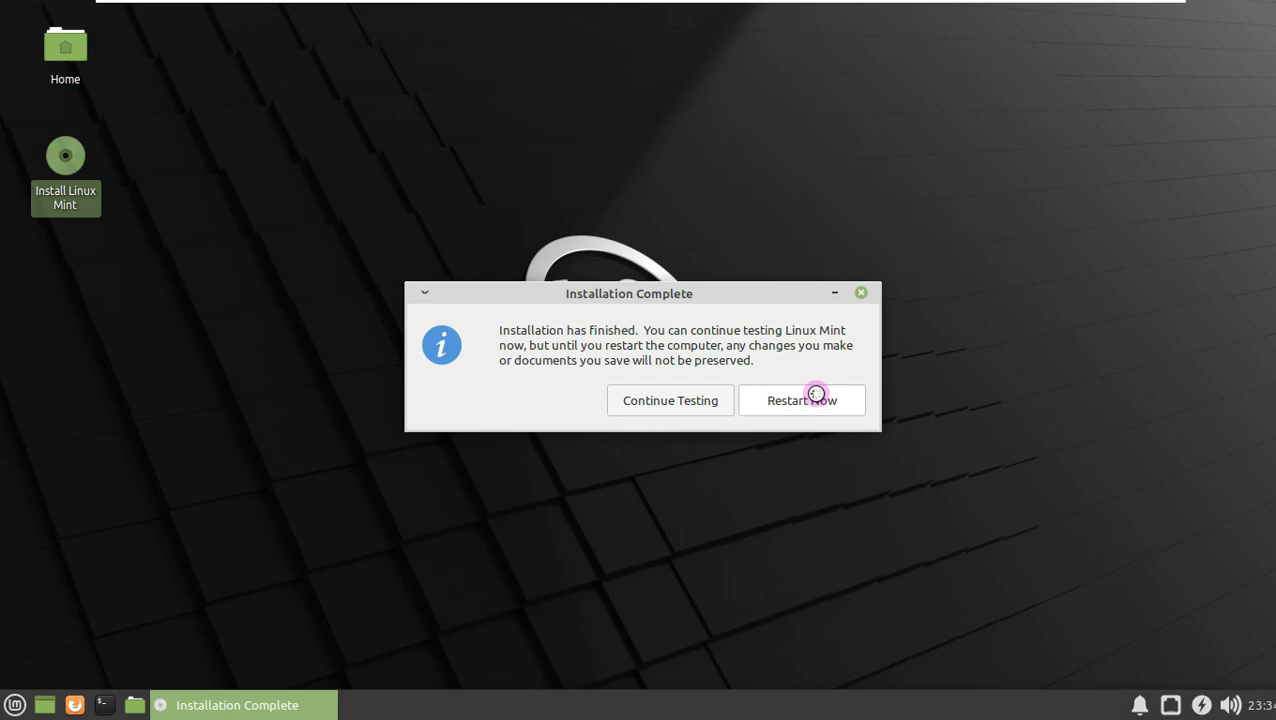
# Restart the computer to finish the Linux Mint installation.
pyautogui.click(816, 394)
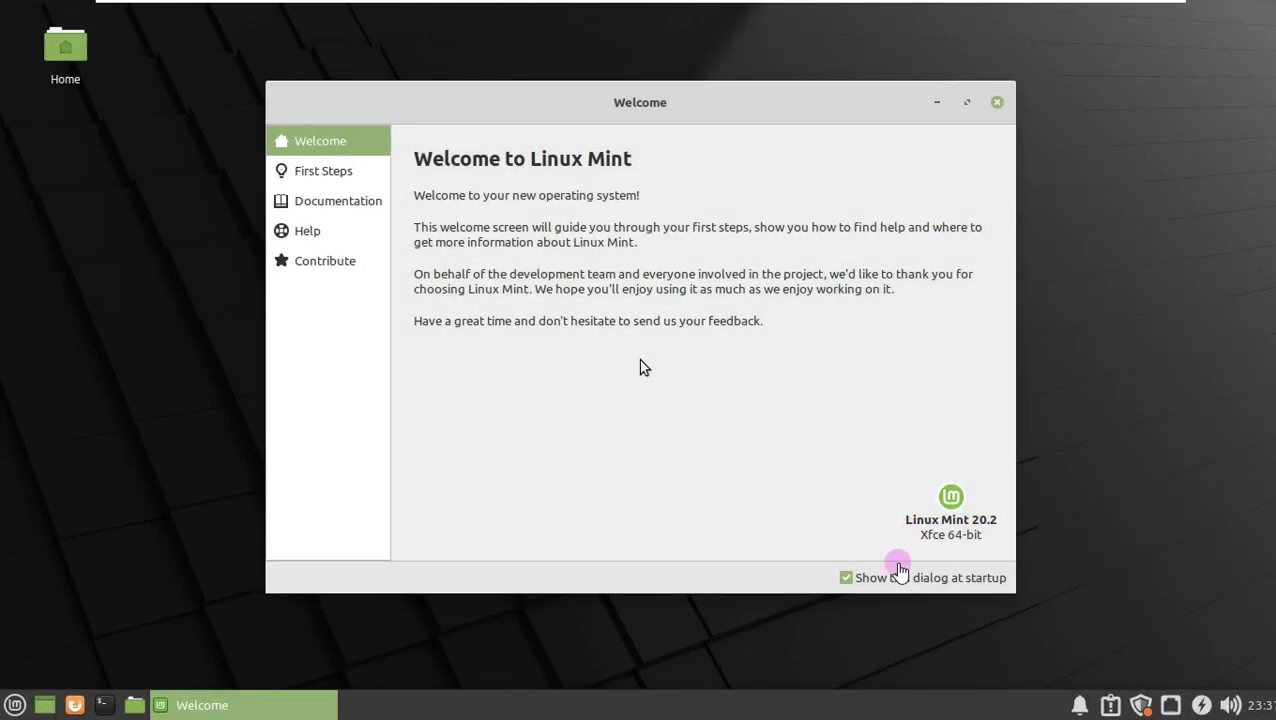
# Find and open the Display settings, review the General and Advanced options, and close them.
pyautogui.rightClick(148, 275)
pyautogui.click(85, 384)
pyautogui.click(15, 705)
pyautogui.write('dis')
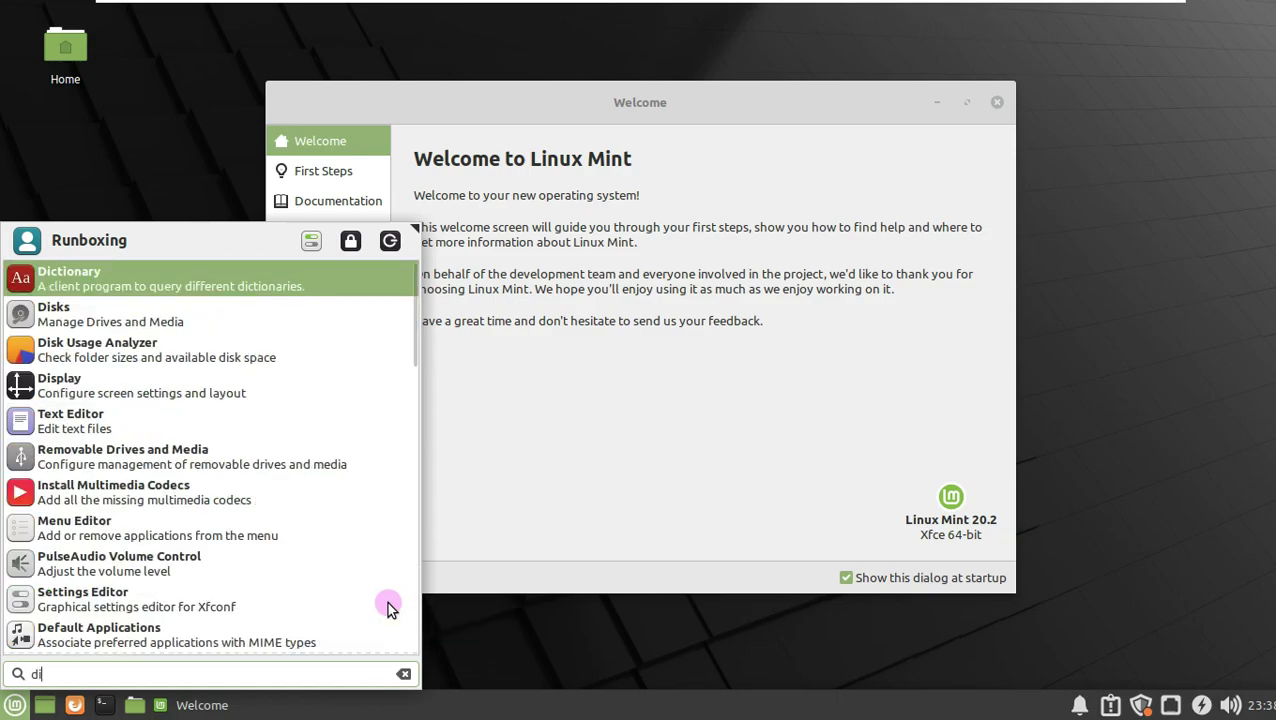
pyautogui.click(112, 352)
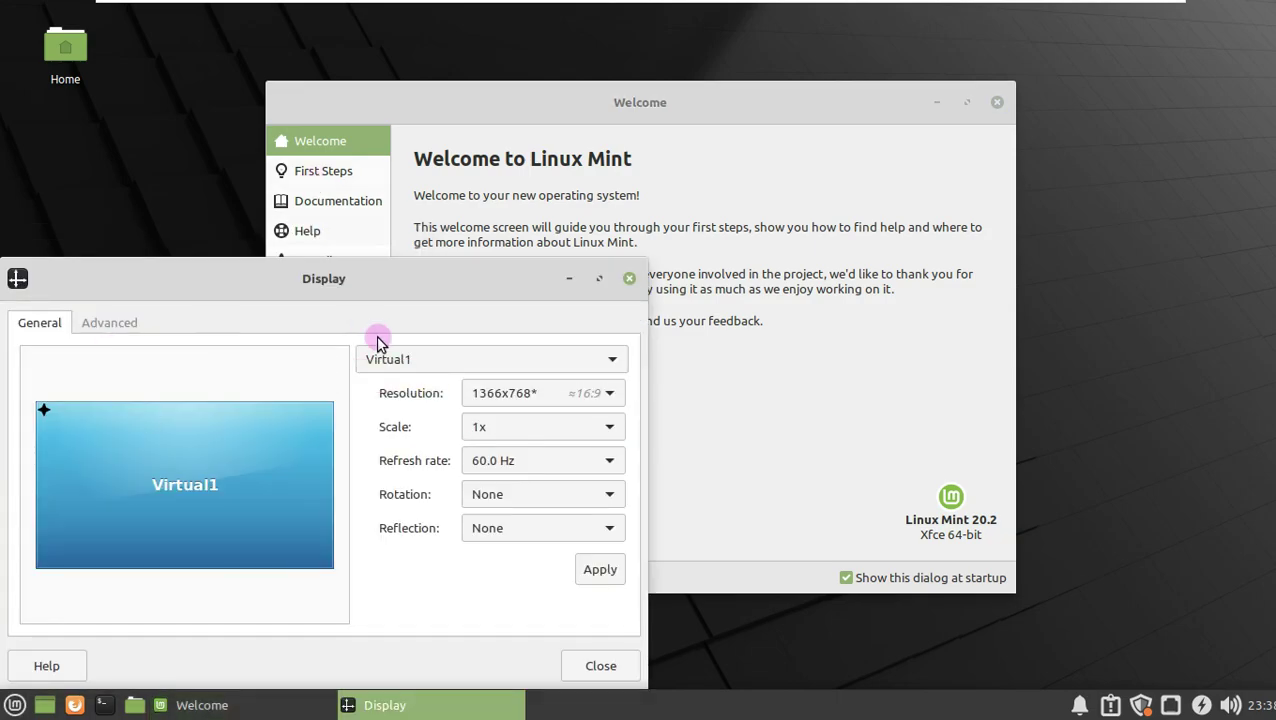
pyautogui.moveTo(379, 289); pyautogui.dragTo(490, 134)
pyautogui.click(238, 163)
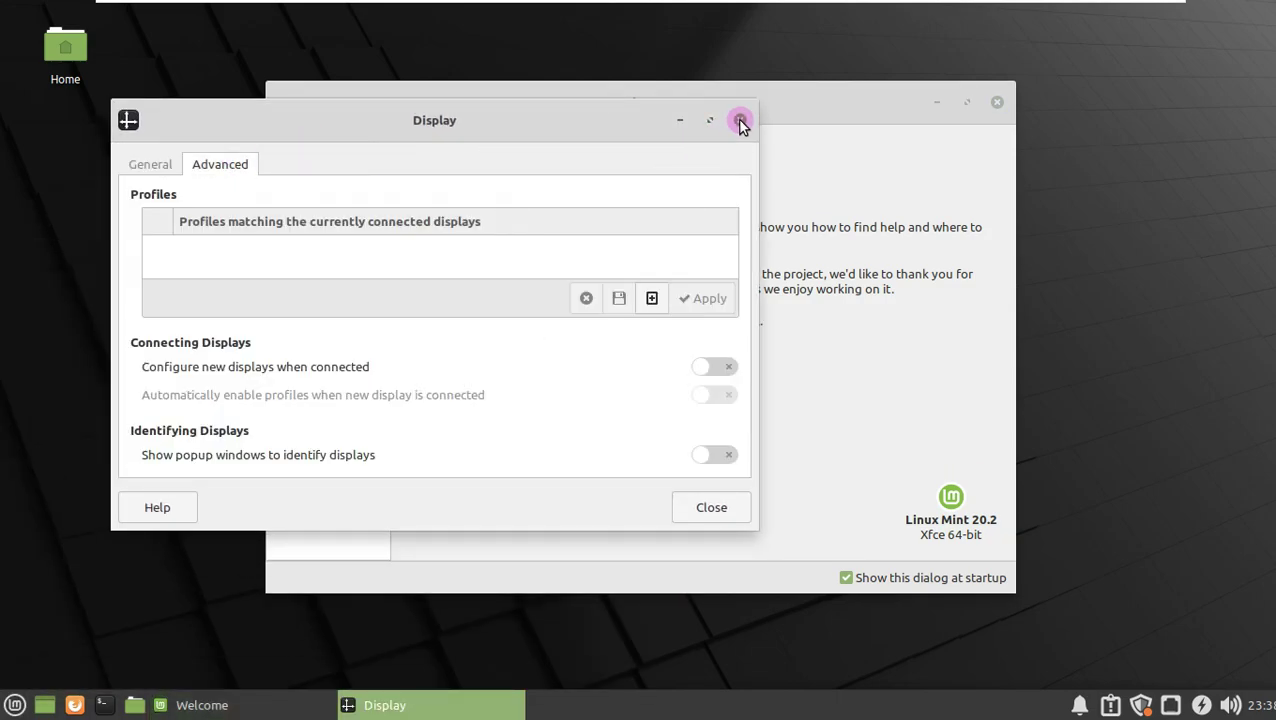
pyautogui.click(739, 120)
pyautogui.moveTo(1183, 3)
pyautogui.click(786, 12)
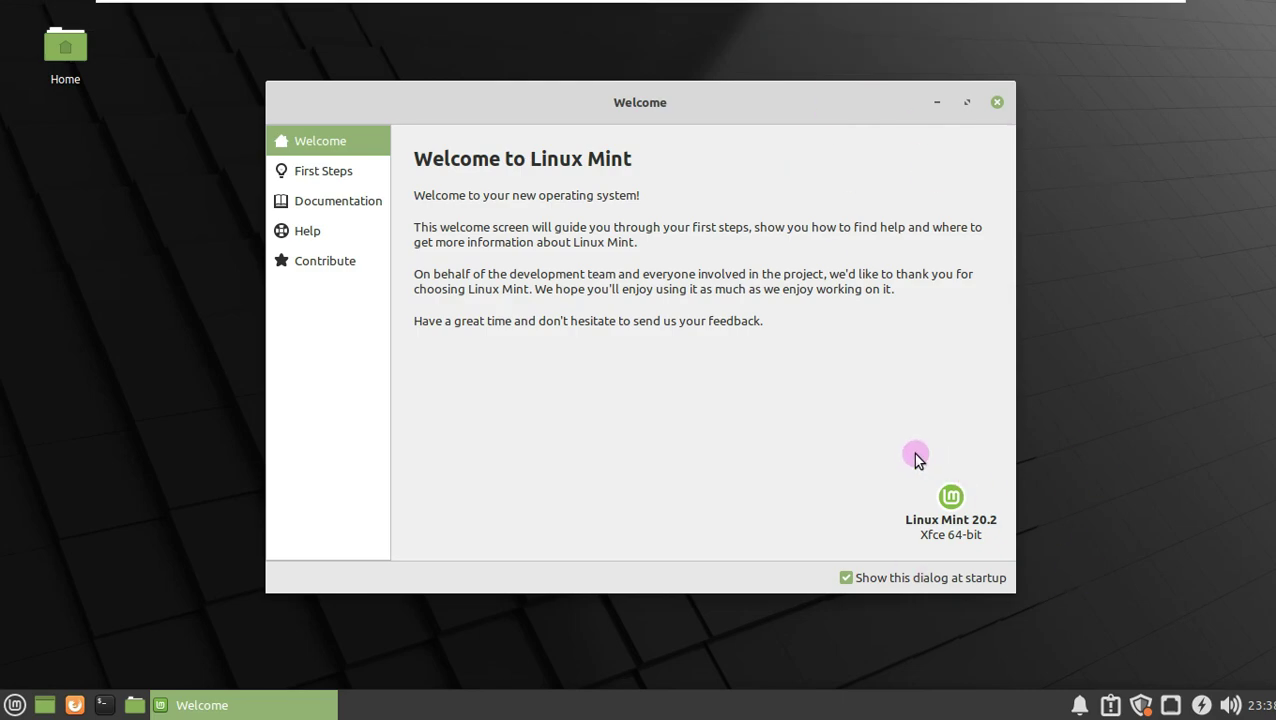
# Show the First Steps page, try the dark desktop theme, and return to the light theme.
pyautogui.press('Down')
pyautogui.click(735, 262)
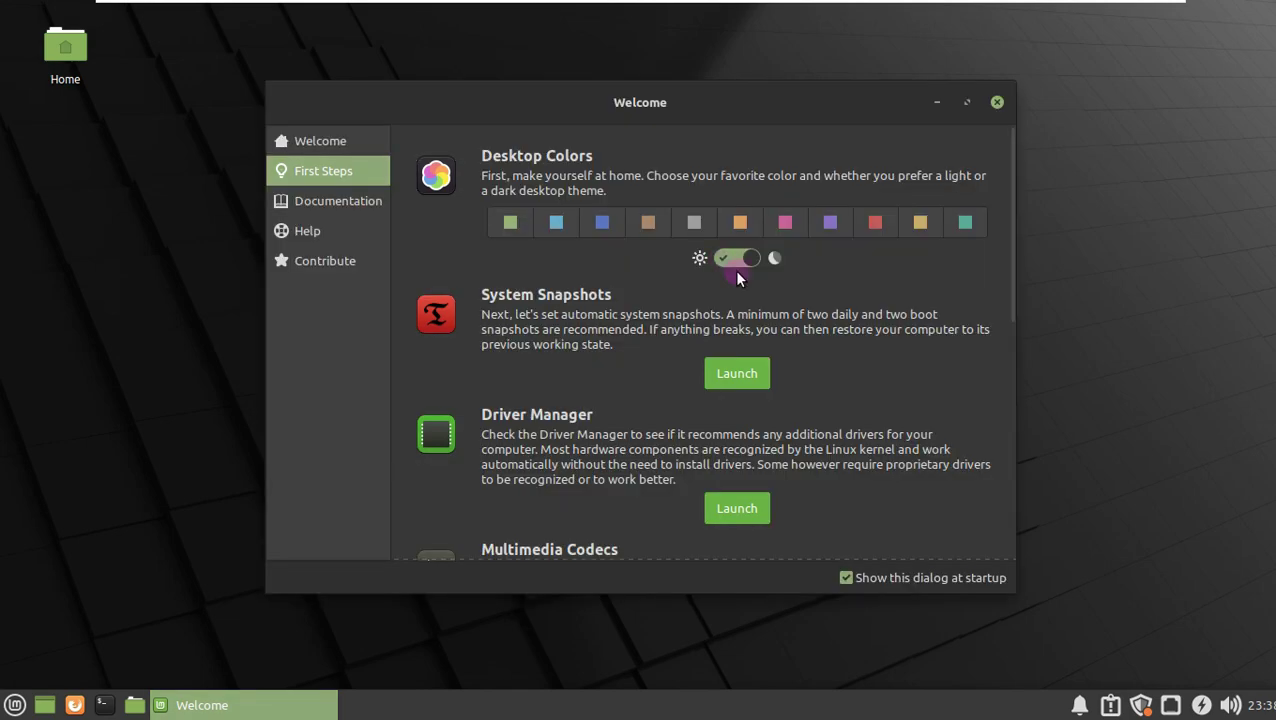
pyautogui.click(737, 258)
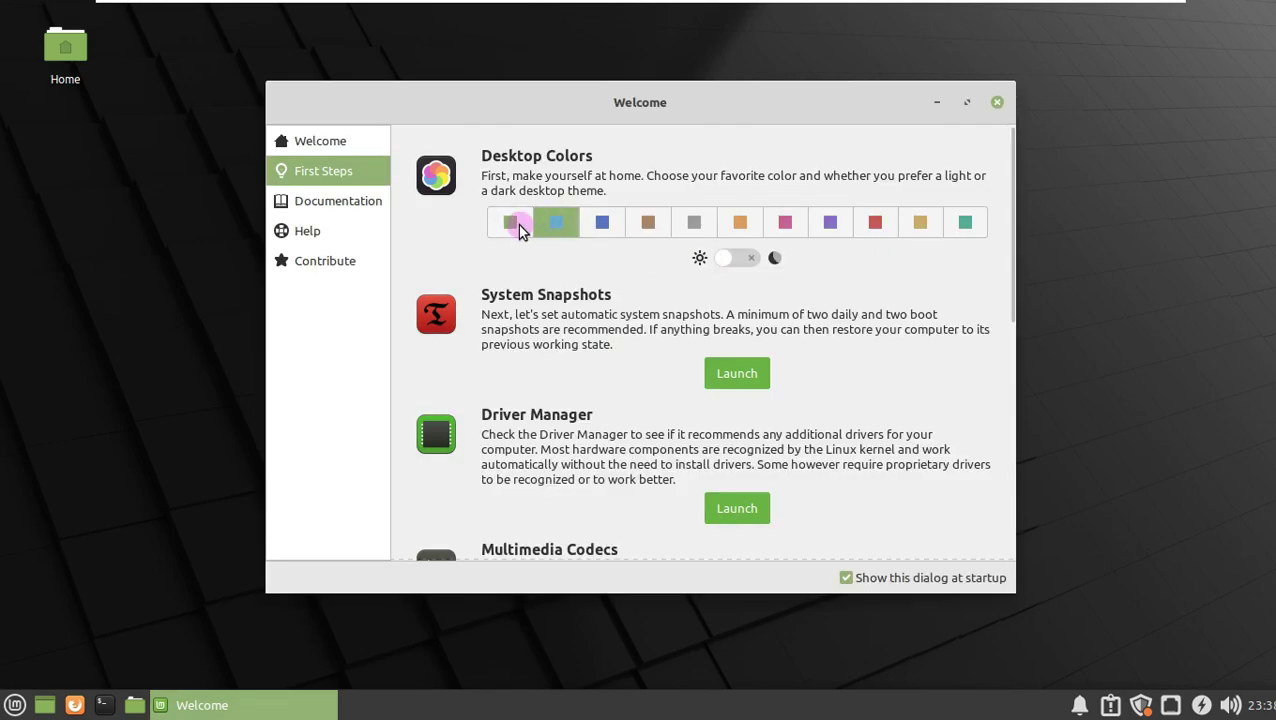
# Try several desktop colors, including blue, orange, pink and purple, and choose teal as the desktop color.
pyautogui.click(603, 226)
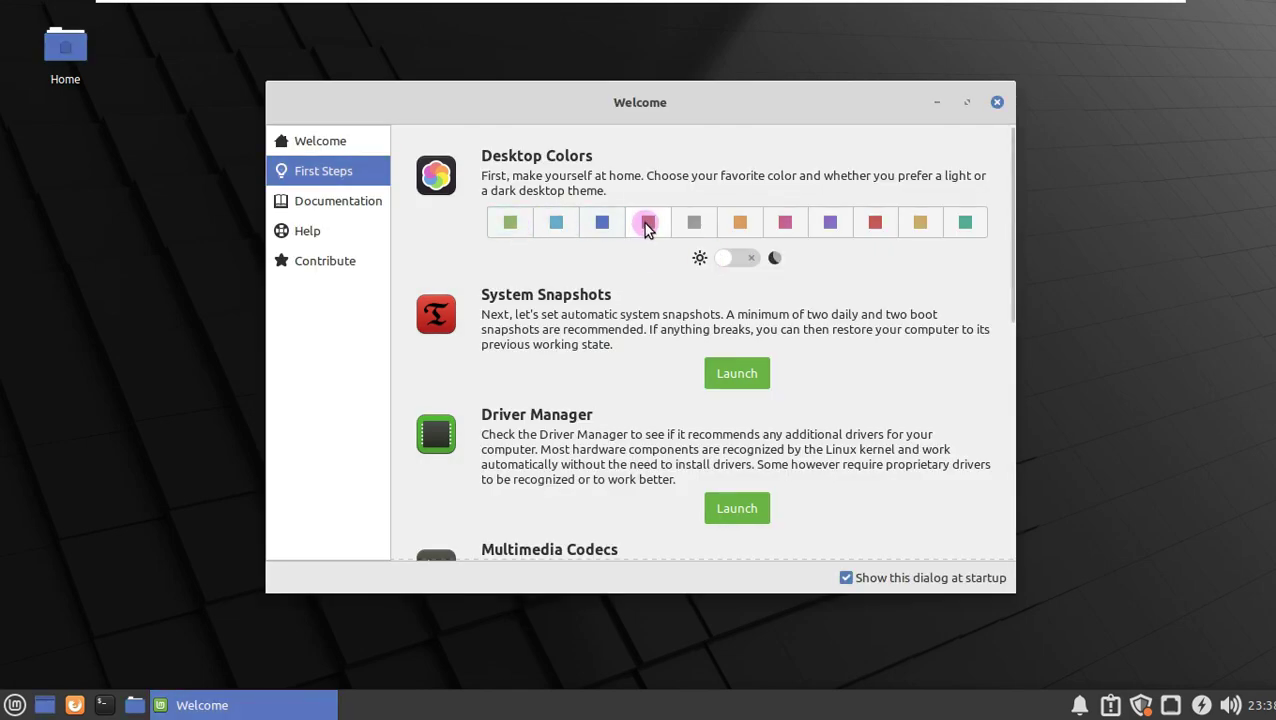
pyautogui.click(648, 224)
pyautogui.click(702, 224)
pyautogui.click(742, 224)
pyautogui.click(786, 224)
pyautogui.click(830, 224)
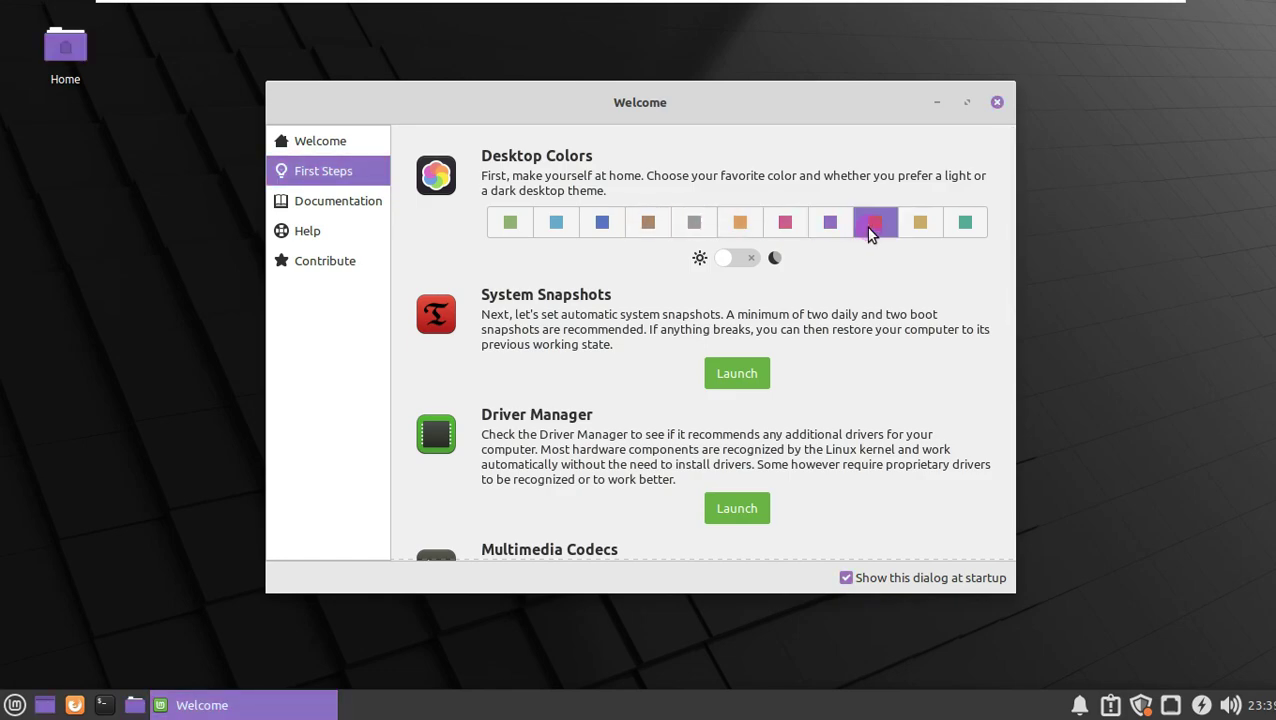
pyautogui.click(875, 224)
pyautogui.click(966, 223)
# Review the remaining First Steps entries and the Documentation, Help and Contribute pages, and close the Welcome window.
pyautogui.scroll(-1, 500, 352)
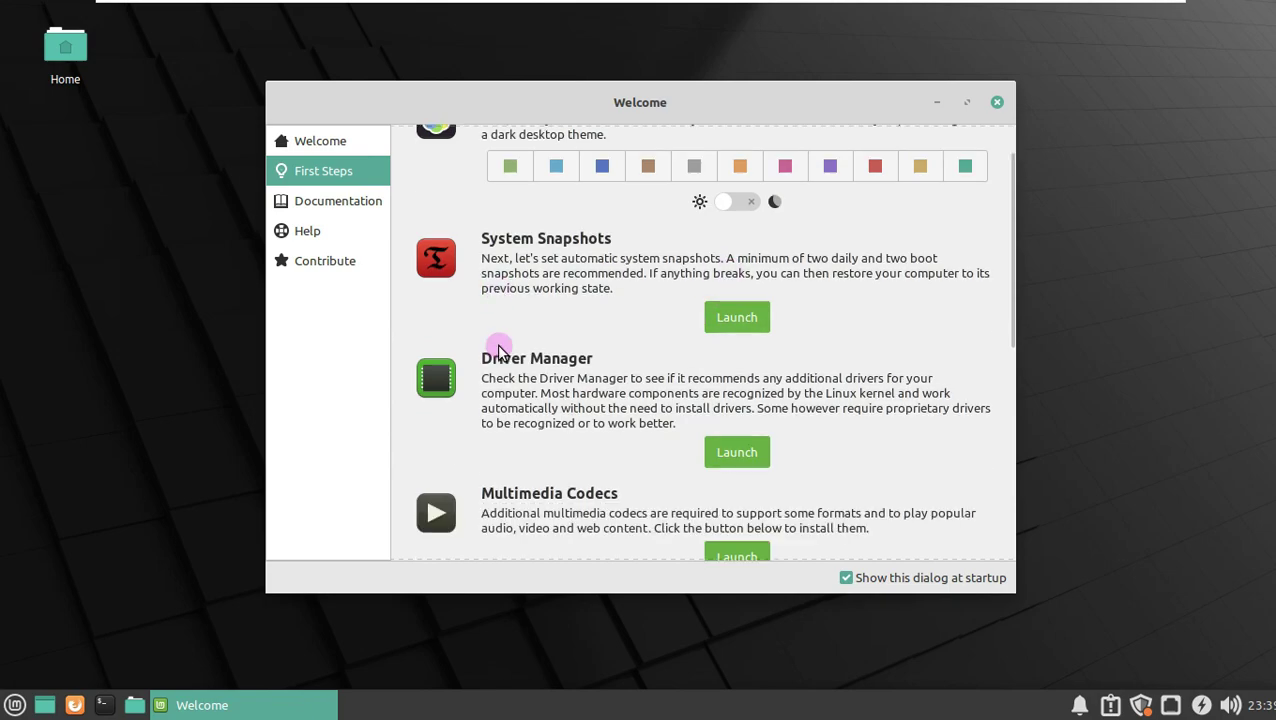
pyautogui.scroll(-3, 498, 348)
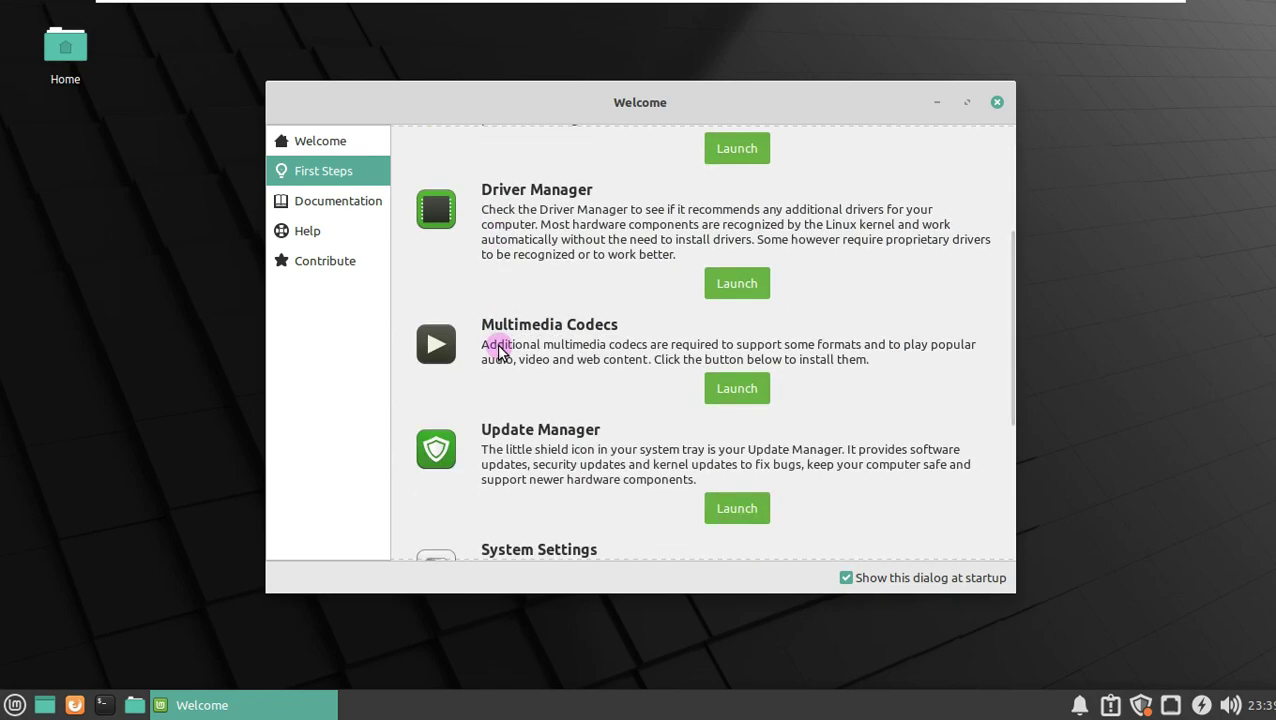
pyautogui.scroll(-5, 498, 348)
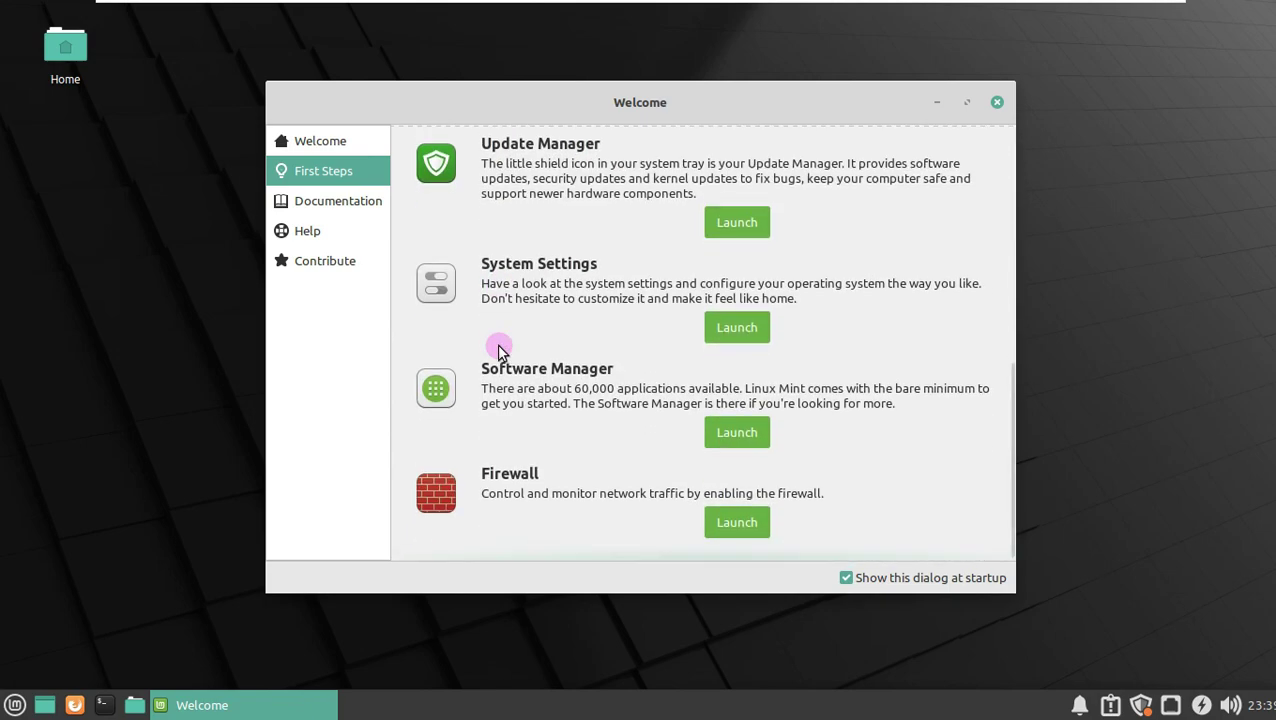
pyautogui.click(332, 203)
pyautogui.click(331, 232)
pyautogui.click(325, 260)
pyautogui.click(997, 102)
# Open the Update Manager and accept its introduction page.
pyautogui.click(1141, 705)
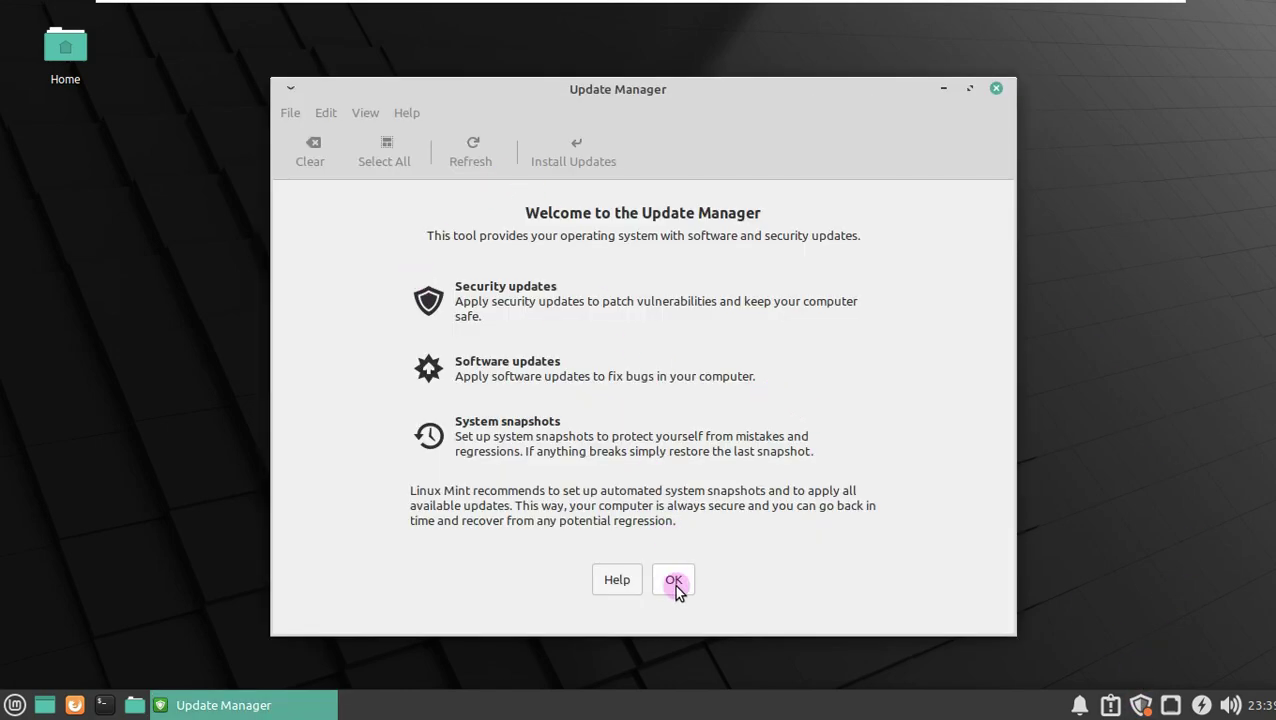
pyautogui.click(674, 580)
# Look over all installed applications and search them for "xfce".
pyautogui.click(15, 705)
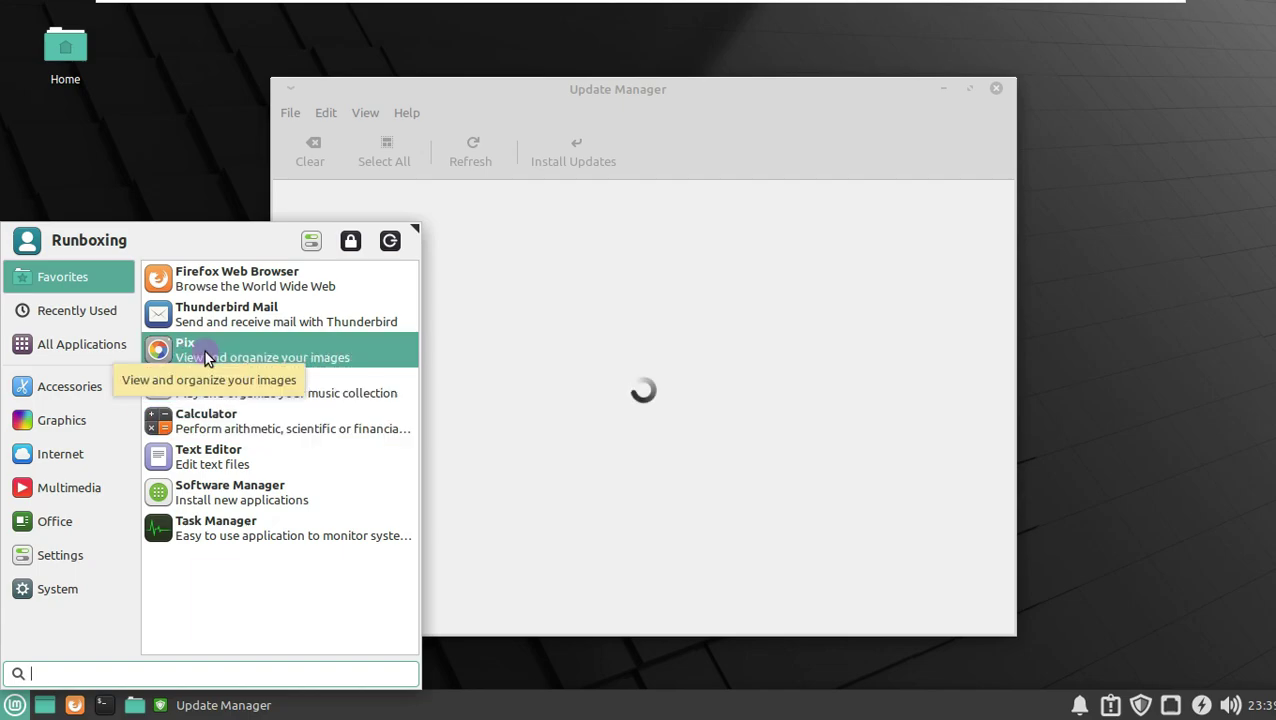
pyautogui.click(82, 344)
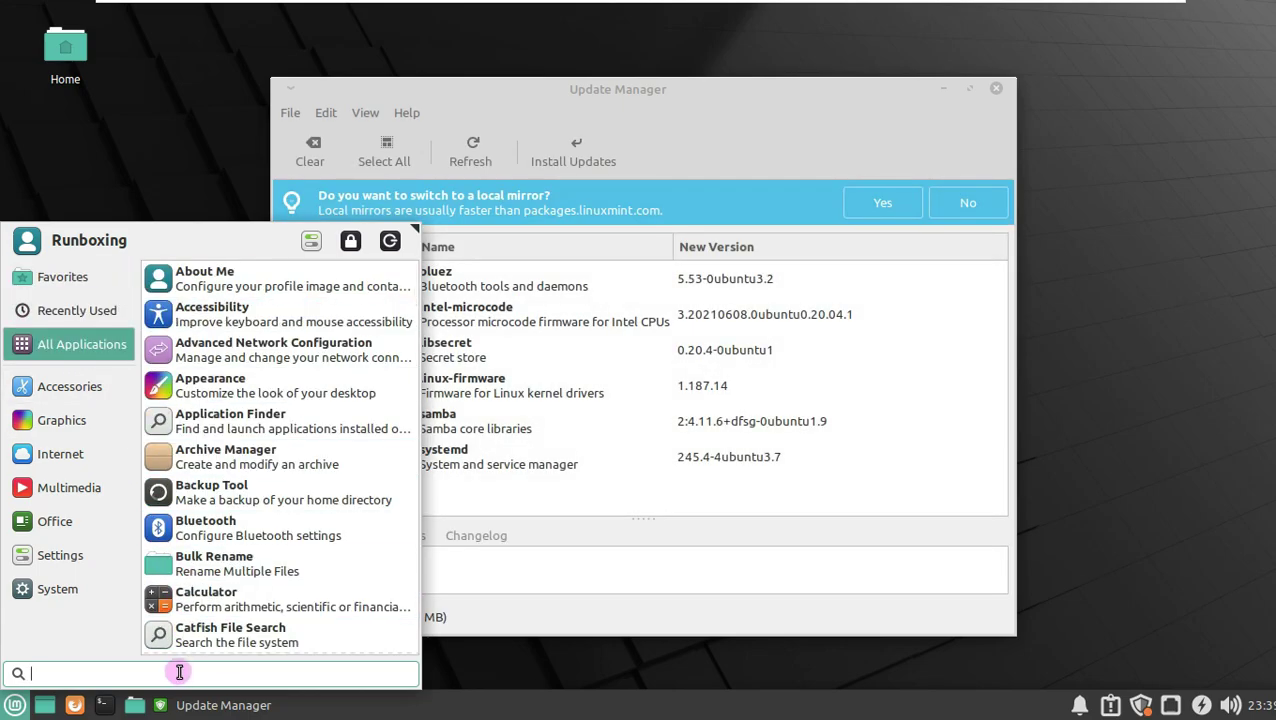
pyautogui.write('xfce')
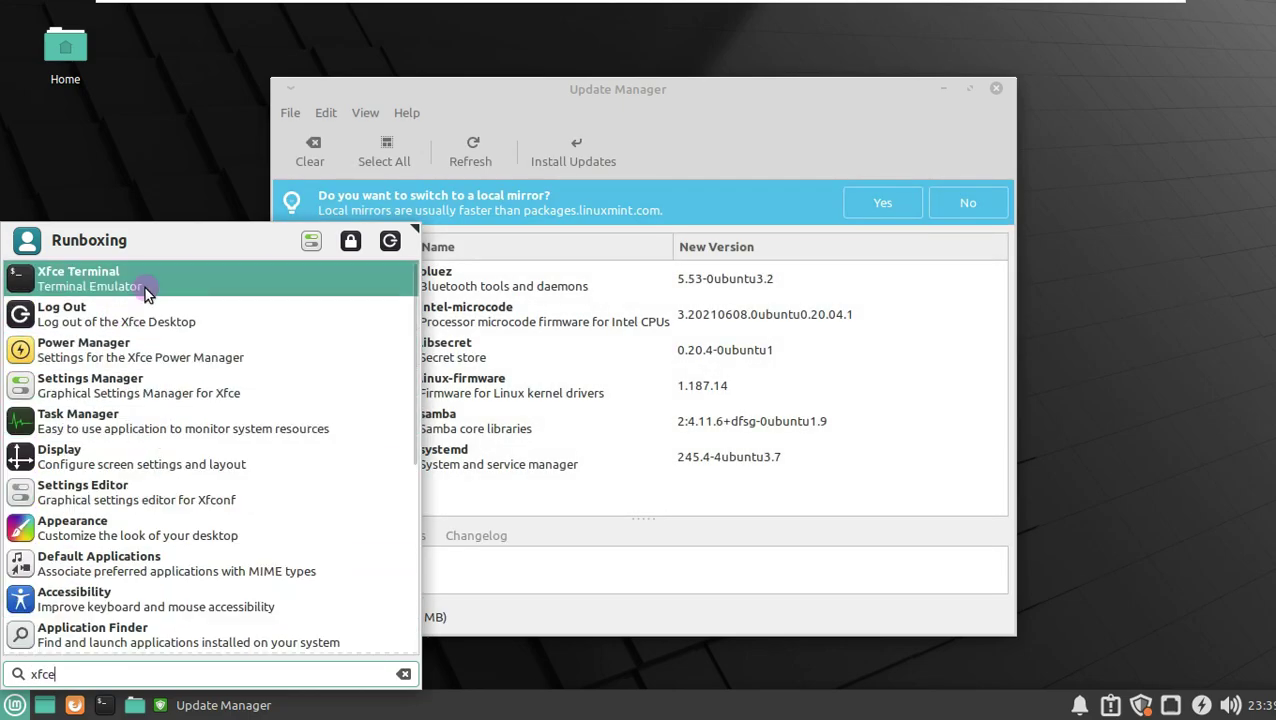
pyautogui.click(1097, 362)
# Decline the local mirror and install all selected updates, authenticating with the account password and showing the individual download files.
pyautogui.click(967, 202)
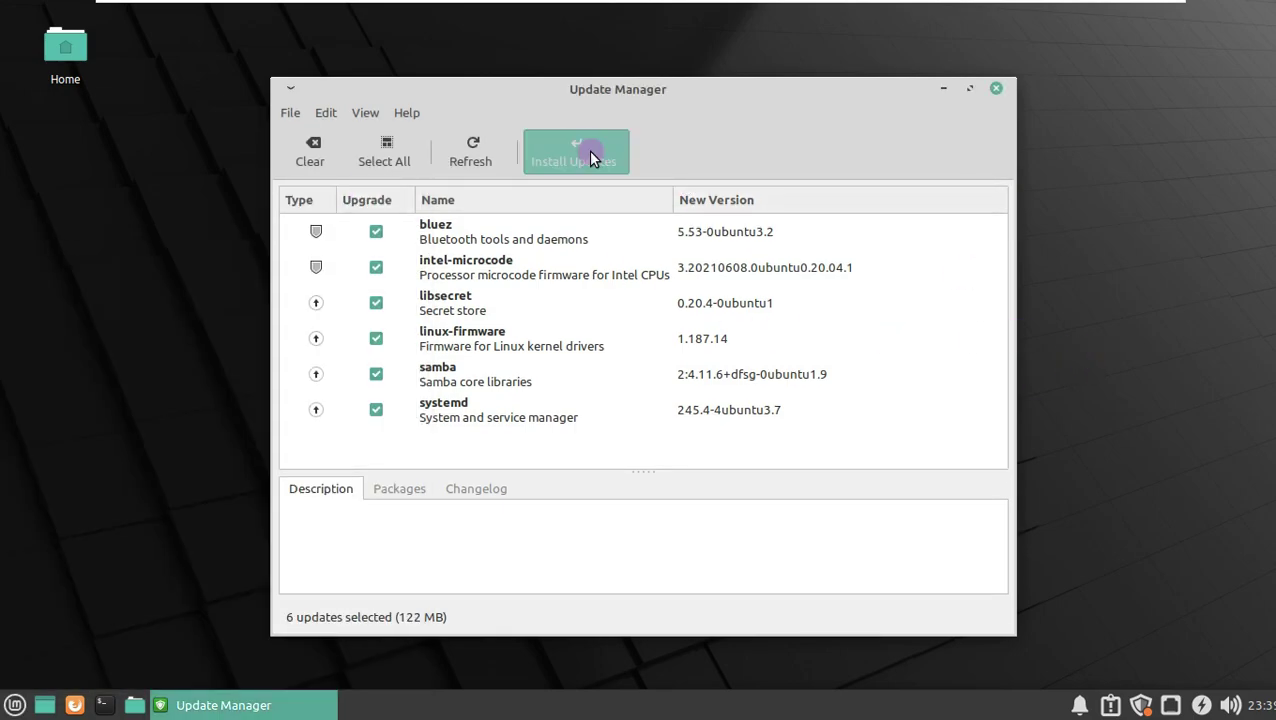
pyautogui.click(573, 152)
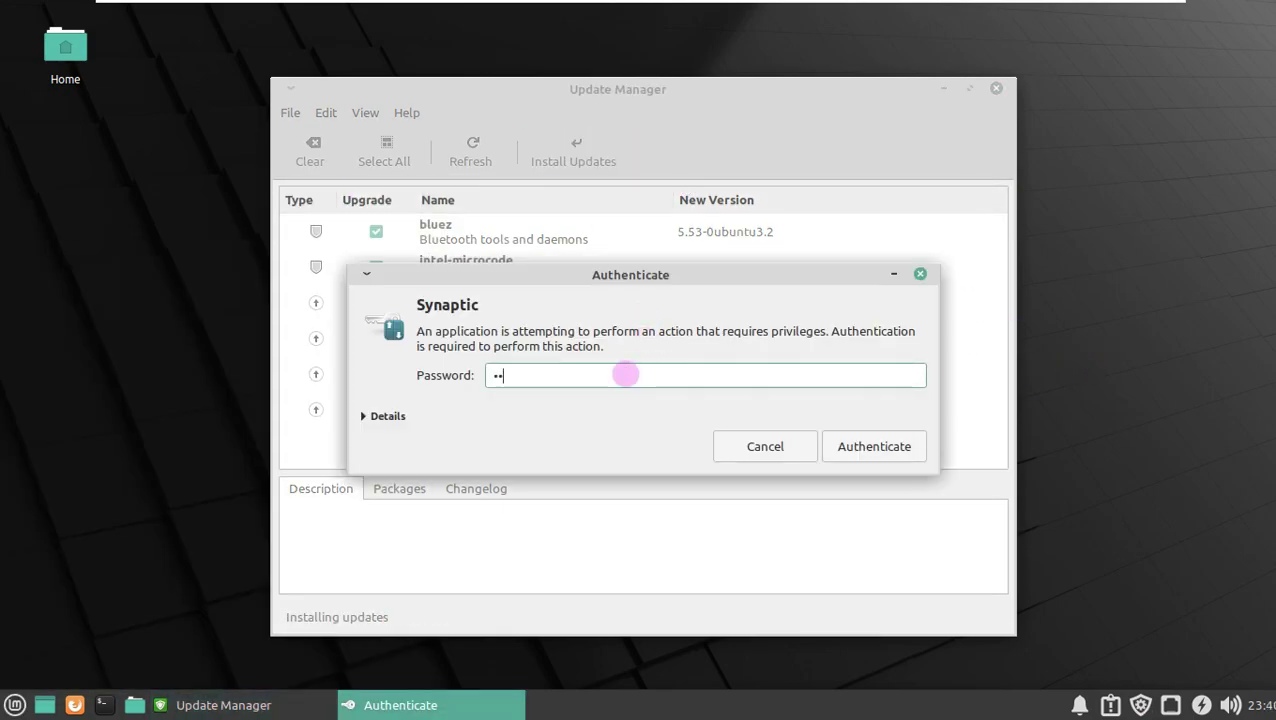
pyautogui.click(898, 452)
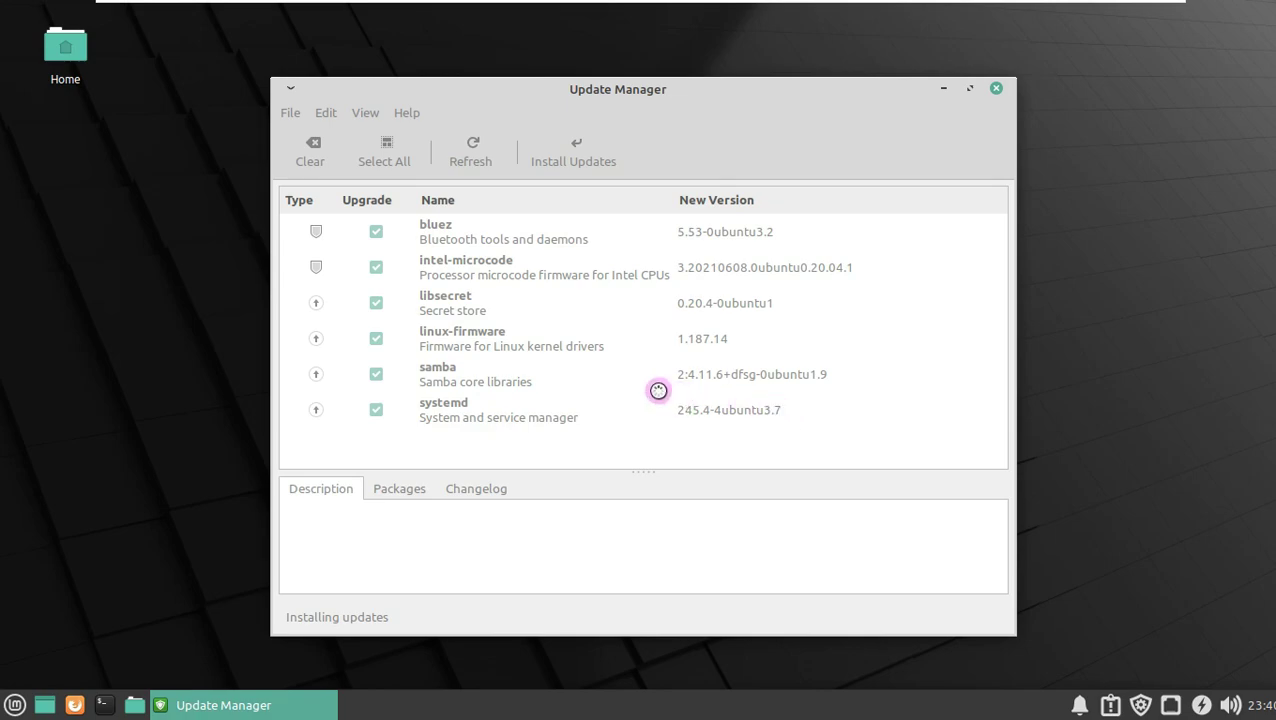
pyautogui.click(452, 358)
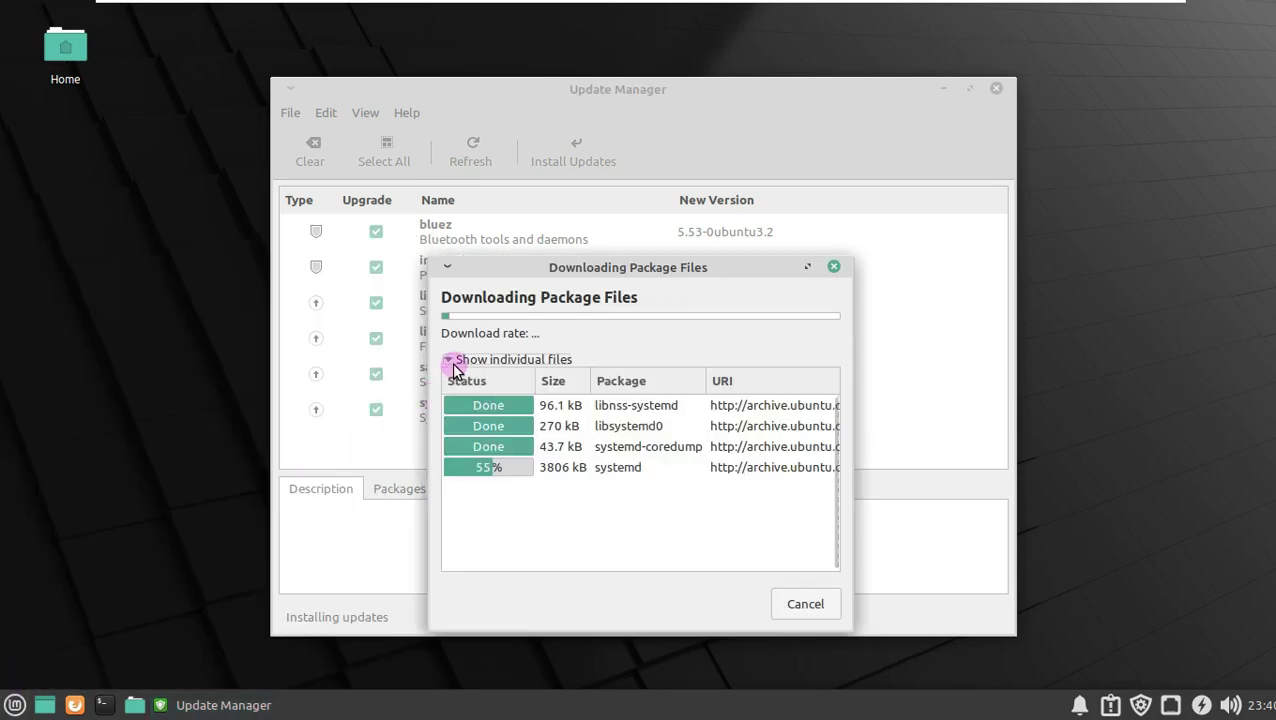
# Browse the System category and the complete list of installed applications.
pyautogui.click(15, 705)
pyautogui.moveTo(60, 589)
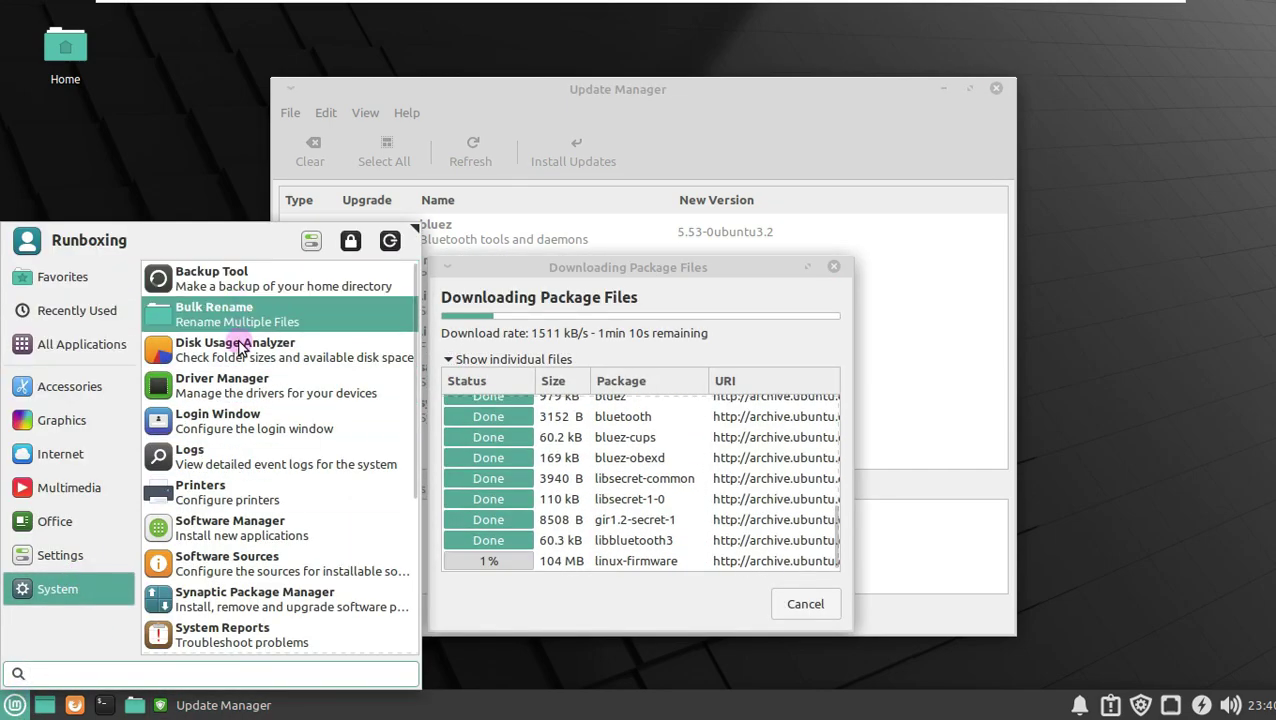
pyautogui.scroll(-4, 245, 470)
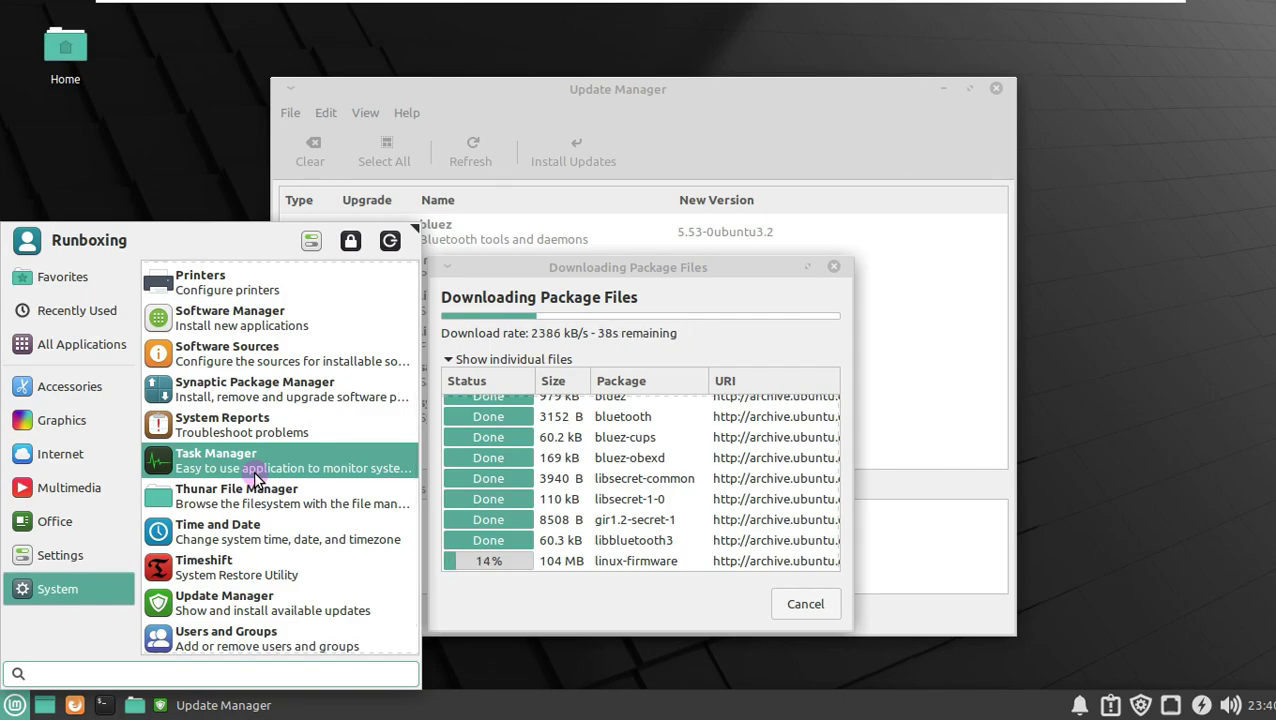
pyautogui.scroll(-1, 257, 478)
pyautogui.scroll(5, 250, 500)
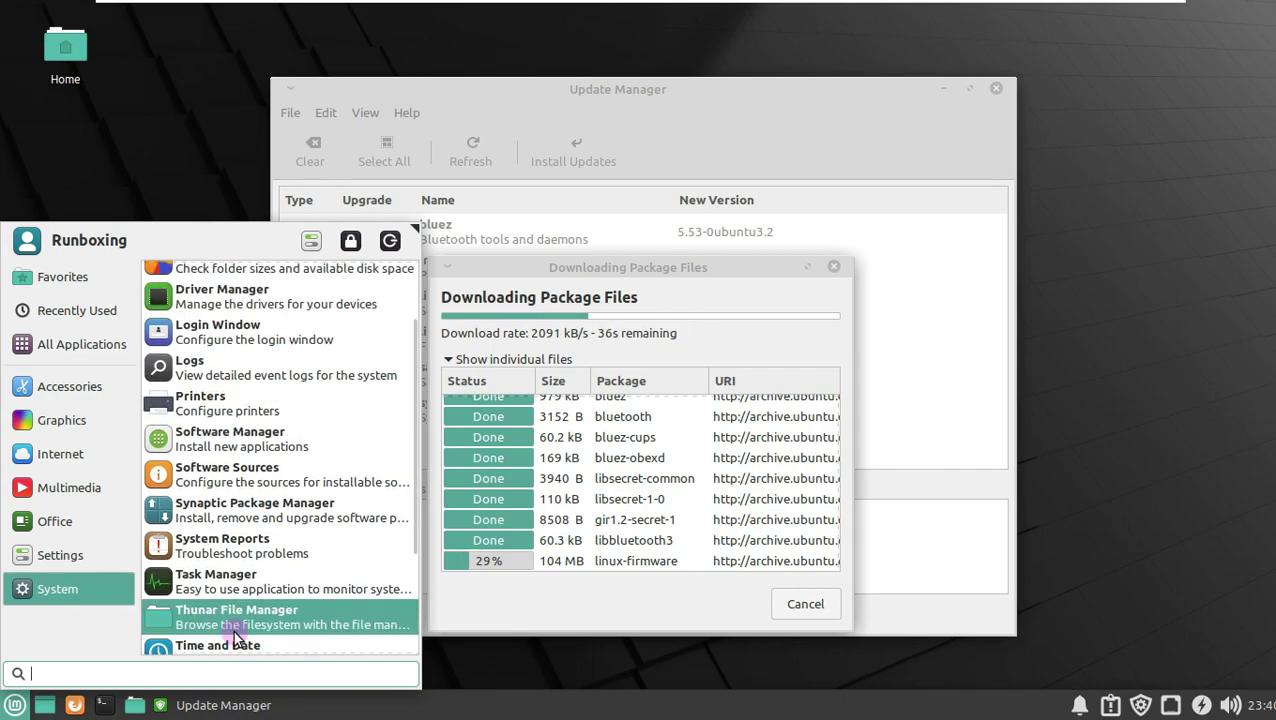
pyautogui.moveTo(82, 344)
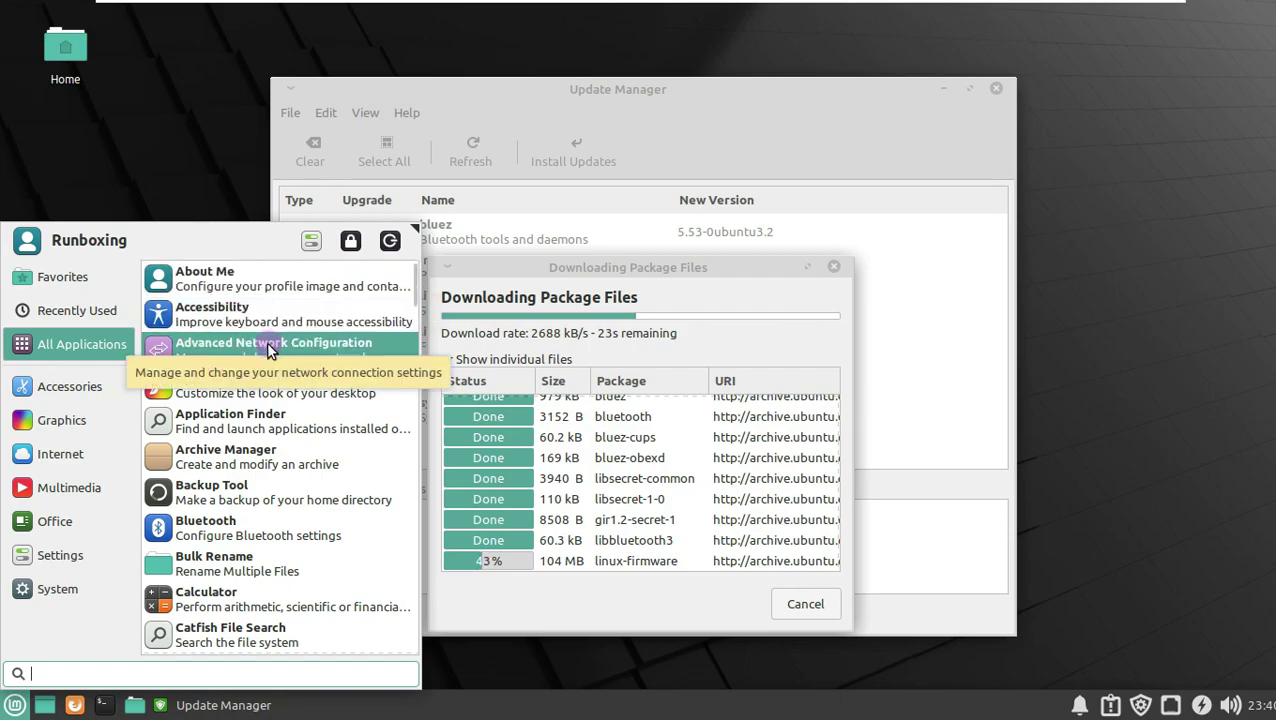
pyautogui.scroll(-5, 273, 368)
pyautogui.scroll(-5, 273, 368)
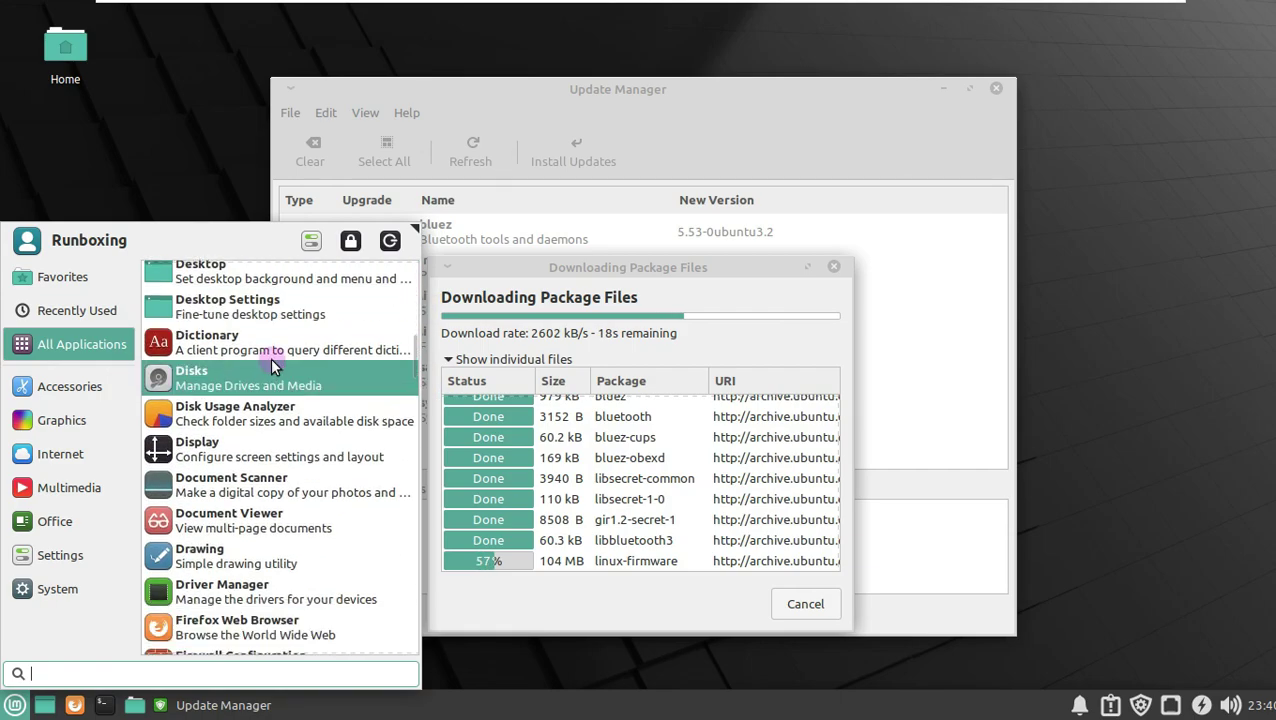
pyautogui.scroll(-5, 273, 365)
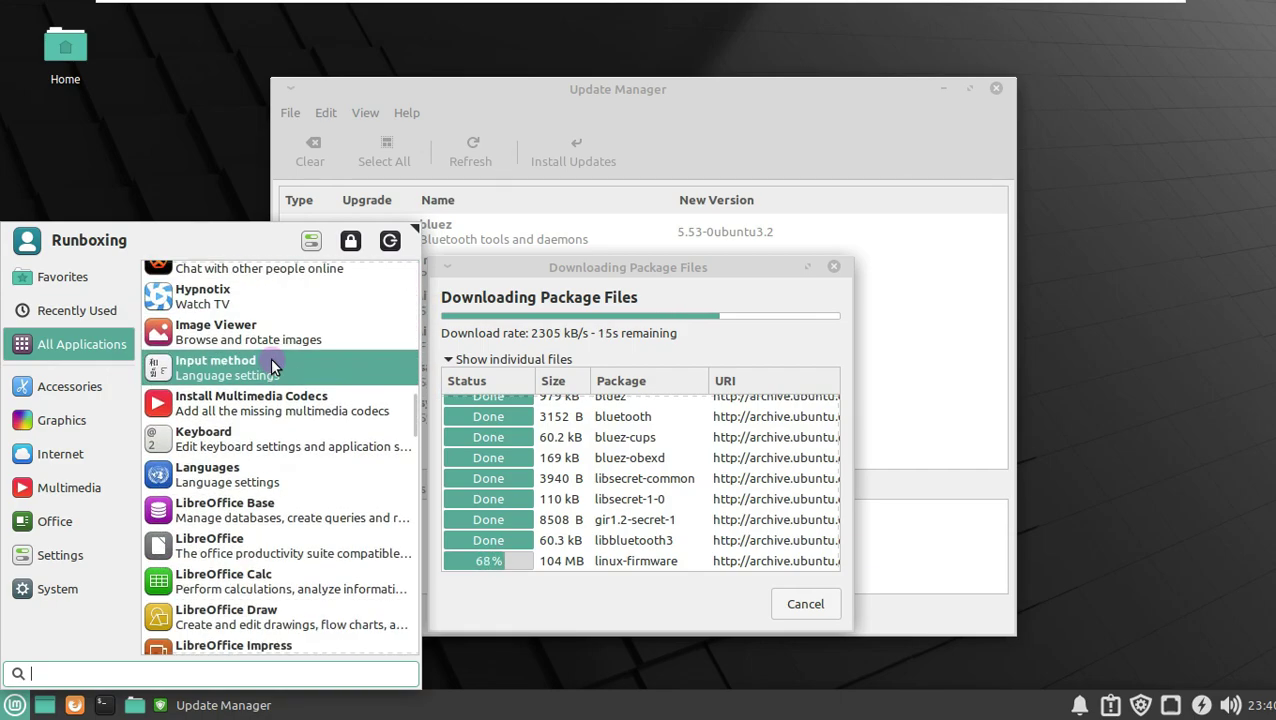
pyautogui.scroll(-5, 273, 365)
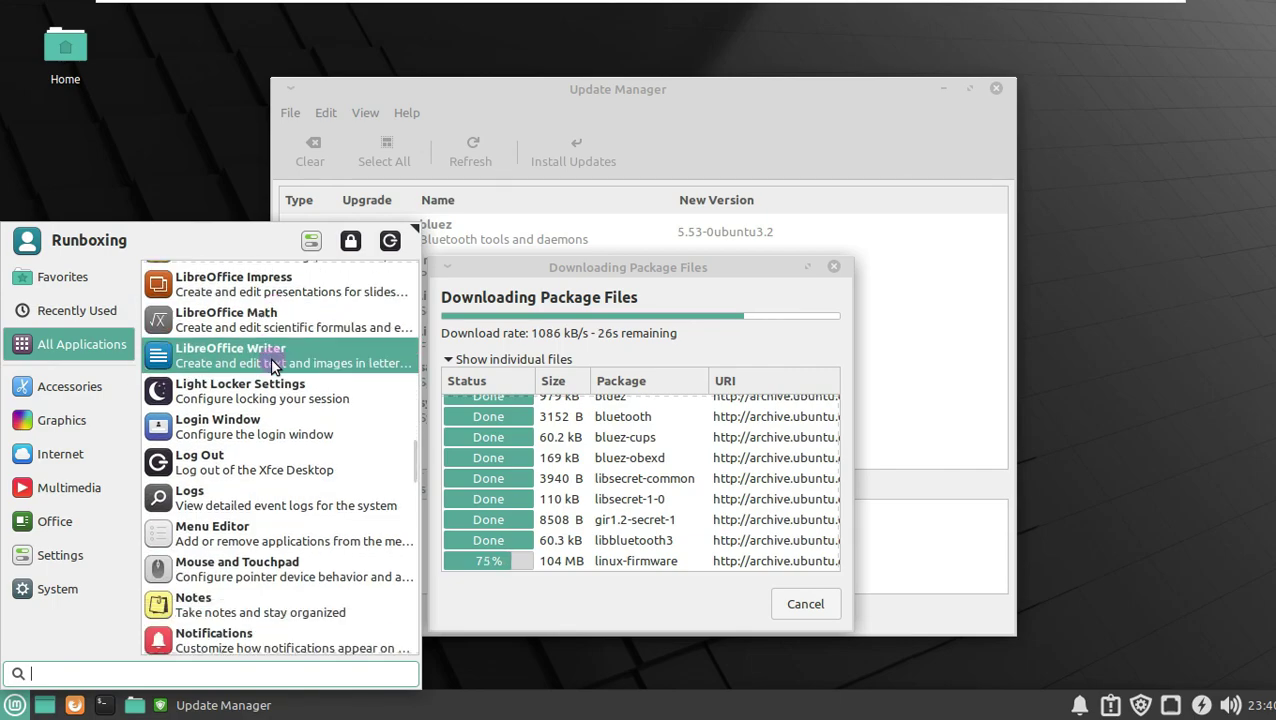
pyautogui.scroll(-5, 273, 366)
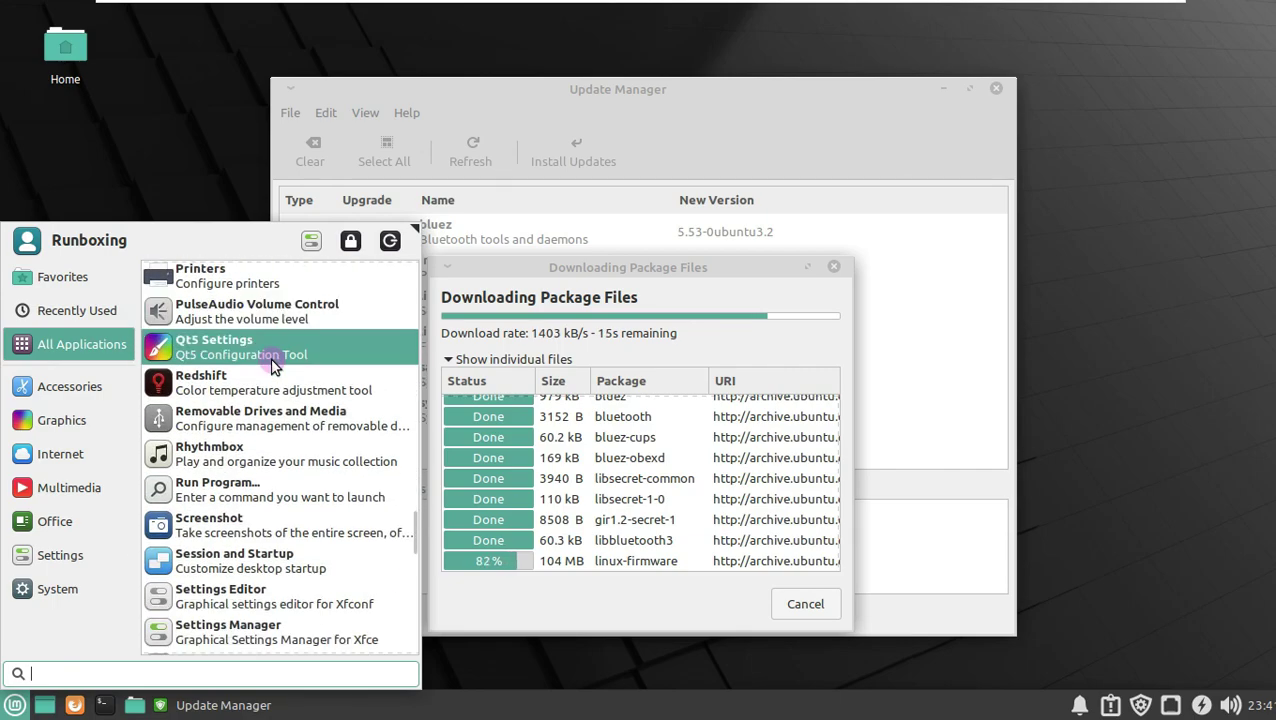
pyautogui.scroll(-8, 273, 366)
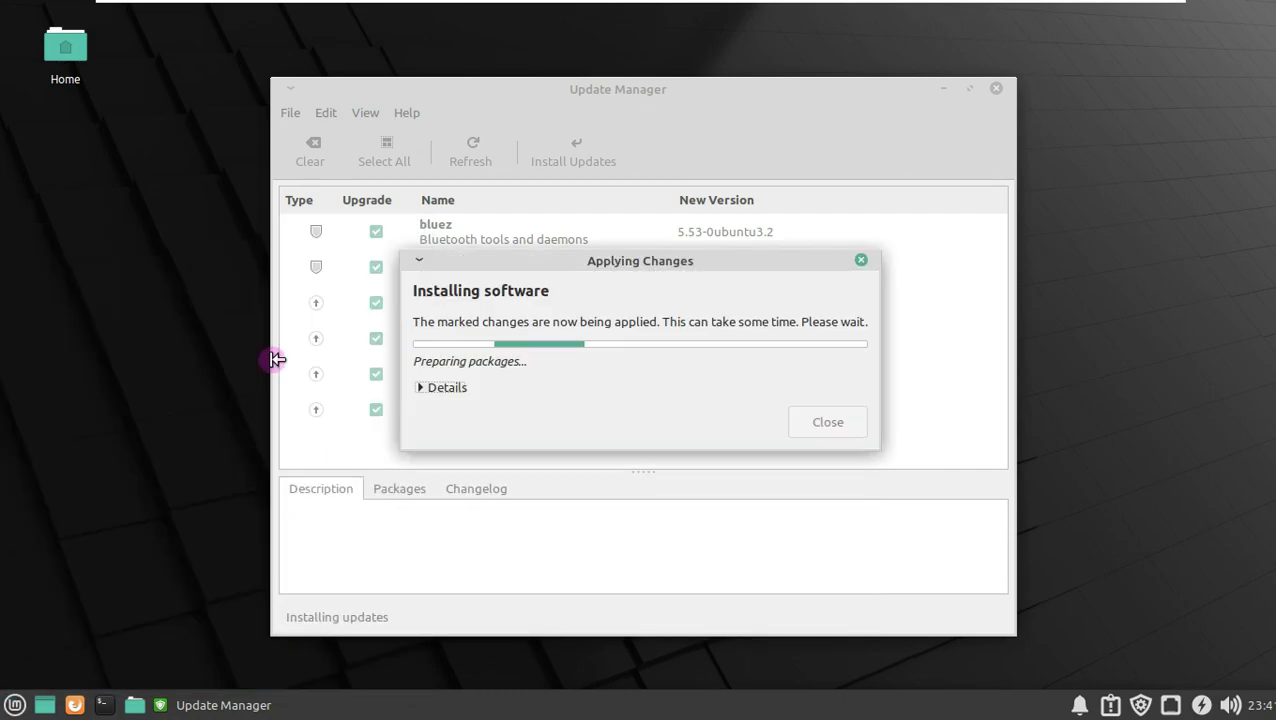
# Find the Settings Manager in the Settings category, open it, and look through its groups of settings.
pyautogui.click(16, 705)
pyautogui.moveTo(57, 555)
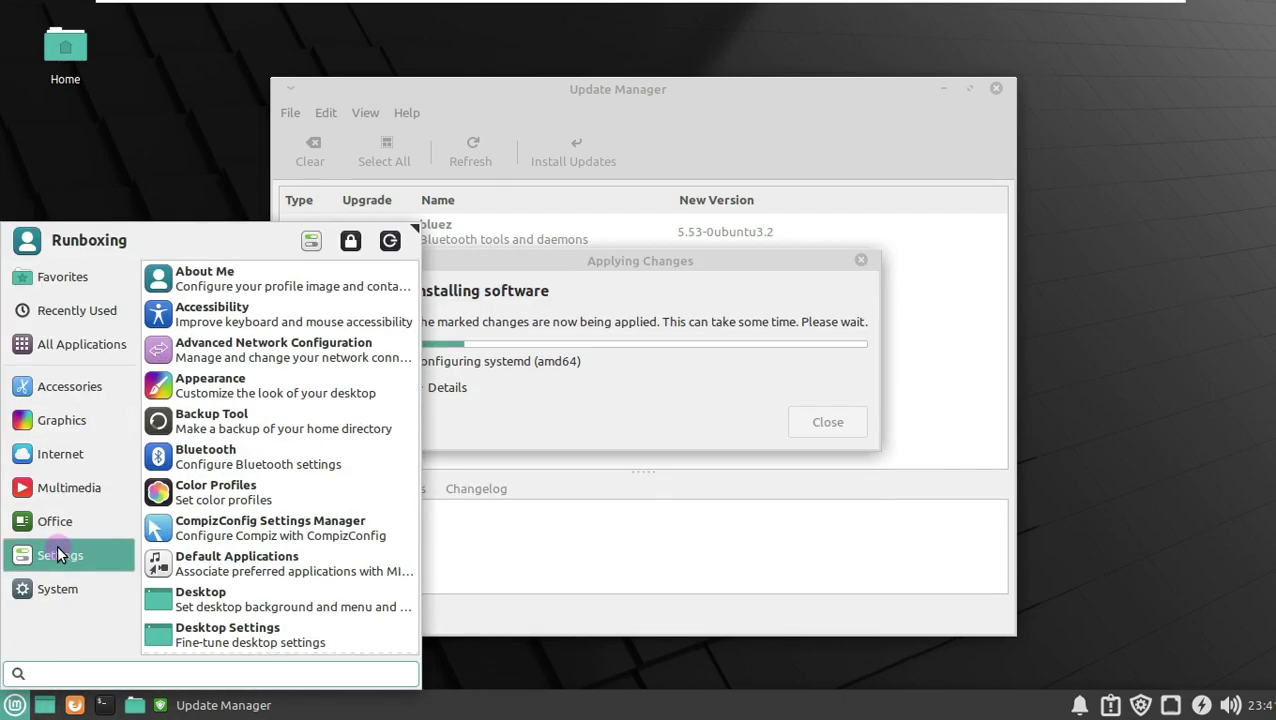
pyautogui.scroll(-2, 228, 370)
pyautogui.scroll(2, 228, 362)
pyautogui.scroll(-10, 230, 368)
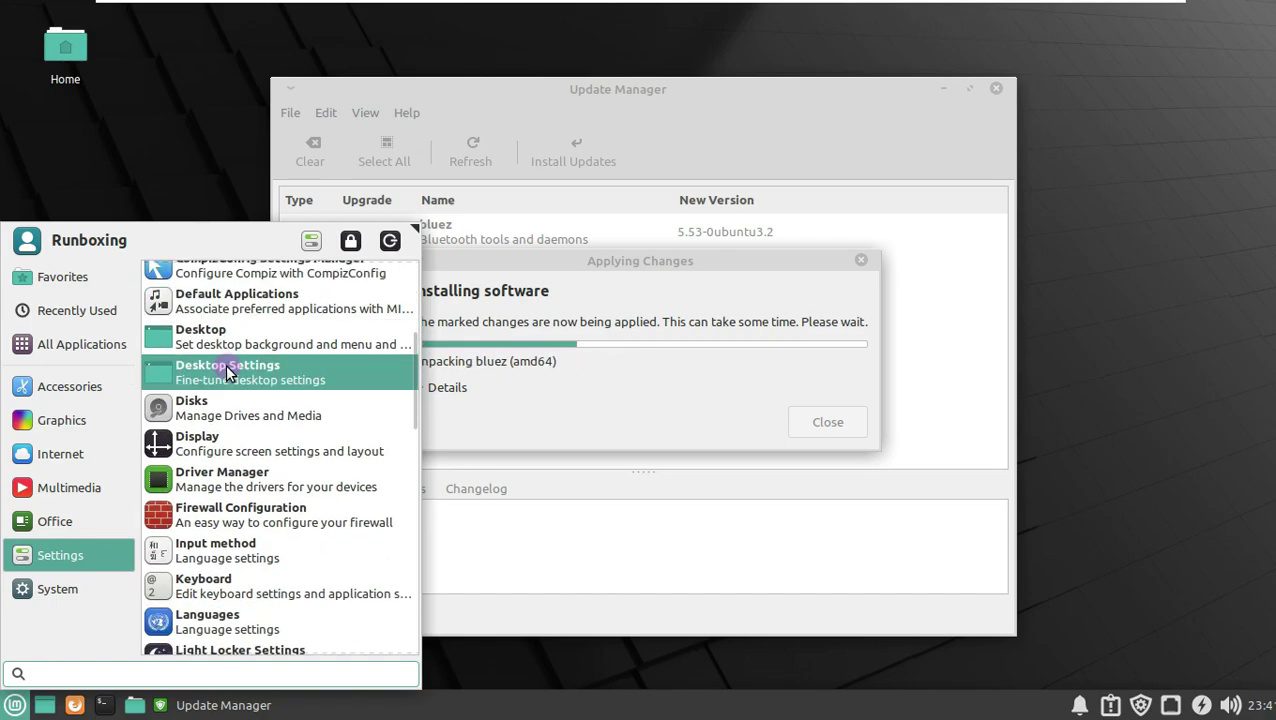
pyautogui.scroll(-5, 268, 528)
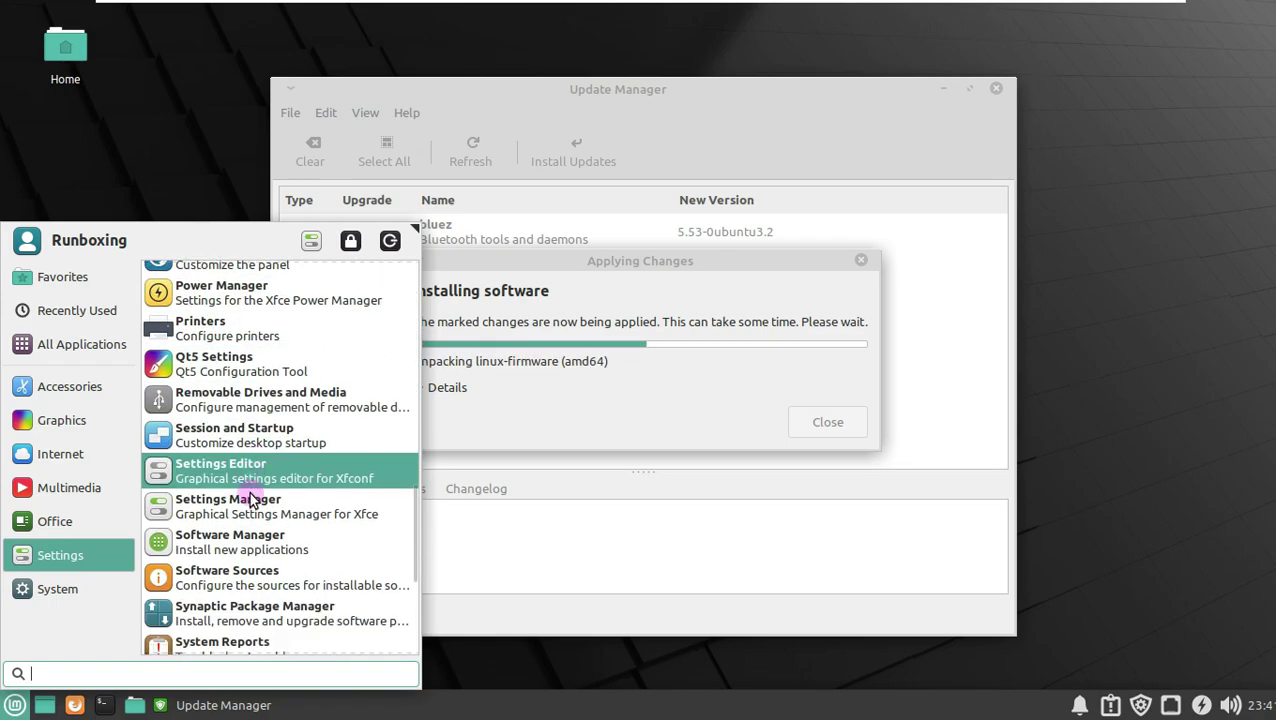
pyautogui.click(242, 508)
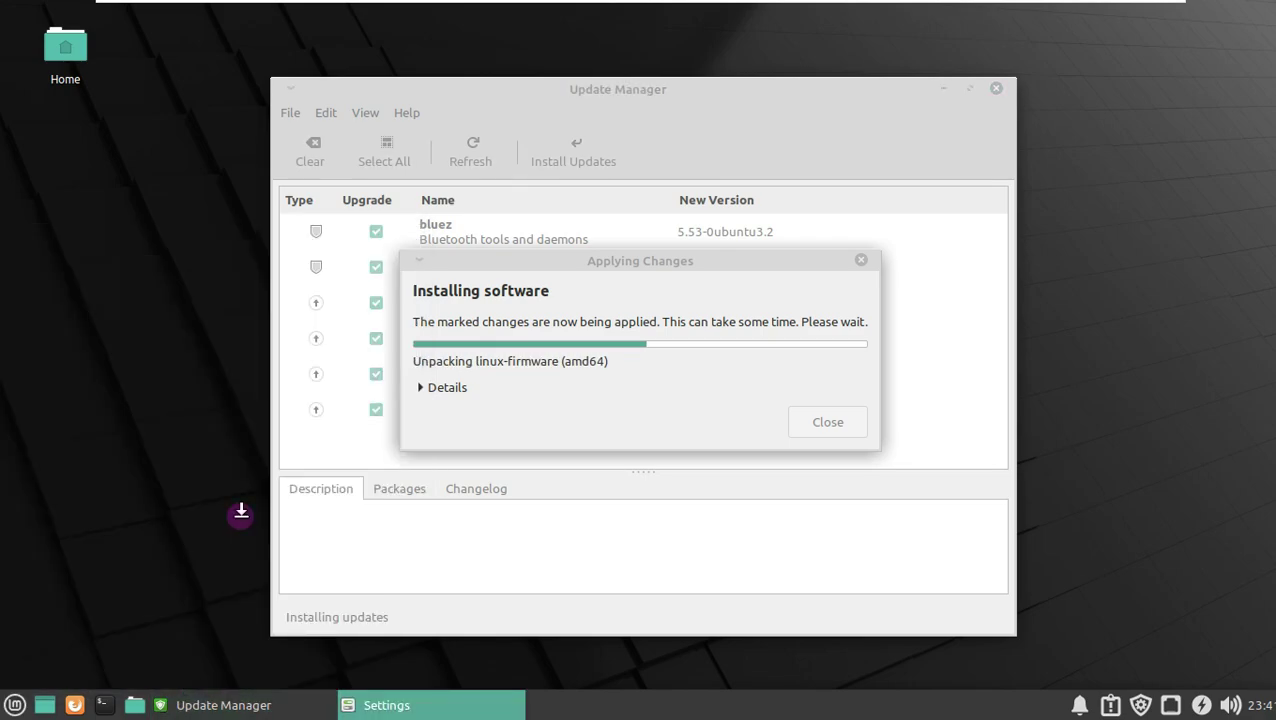
pyautogui.scroll(-3, 458, 211)
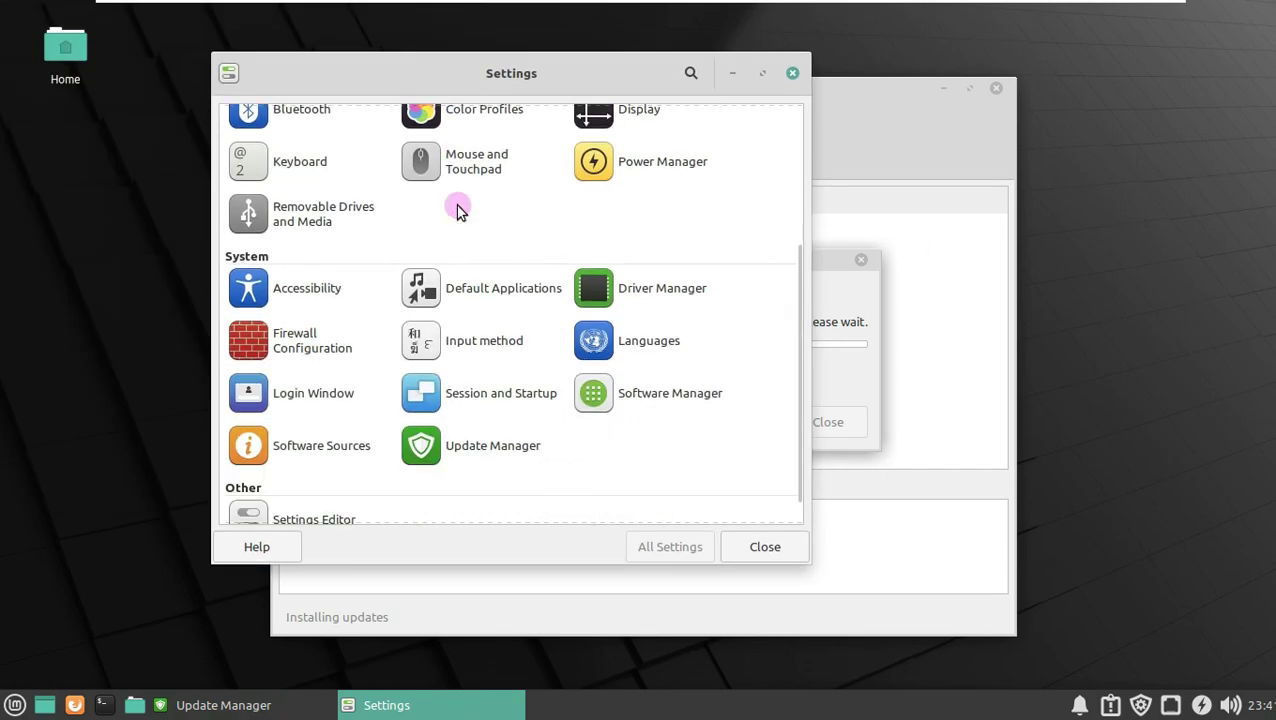
pyautogui.scroll(5, 305, 370)
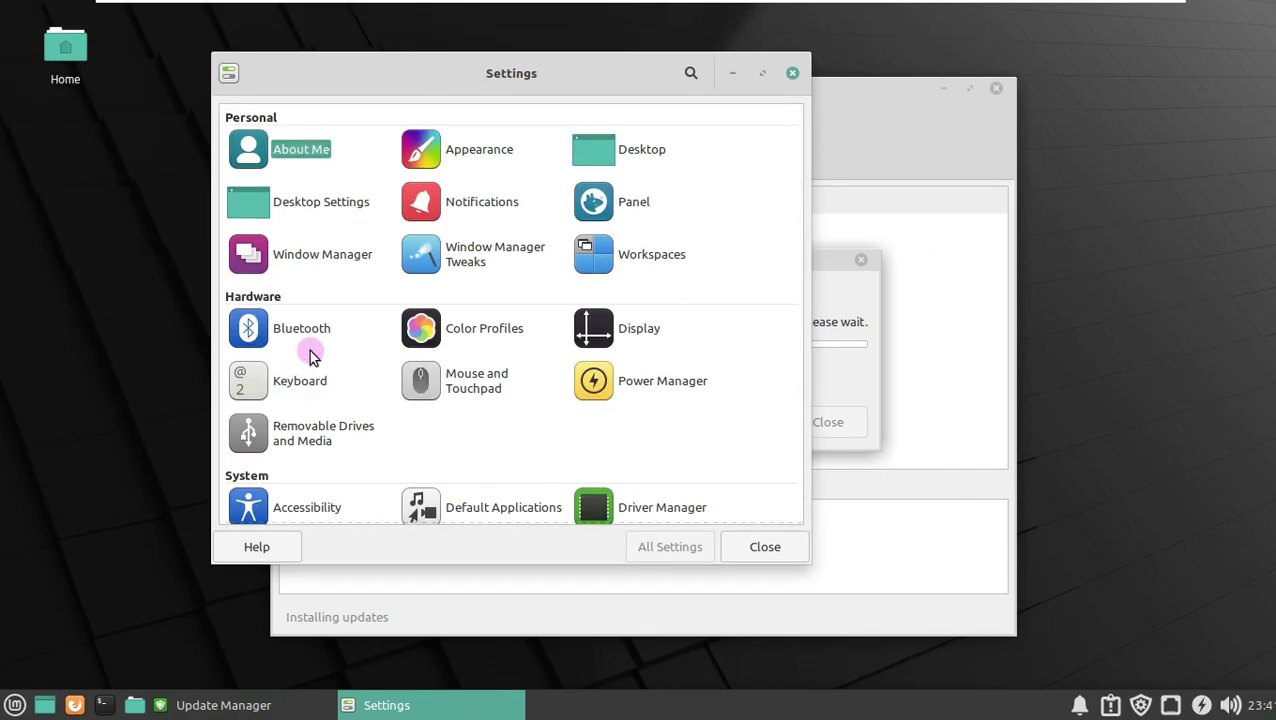
# Close the settings window, open Task Manager to view the running processes, and close it again.
pyautogui.click(792, 73)
pyautogui.click(15, 707)
pyautogui.click(292, 524)
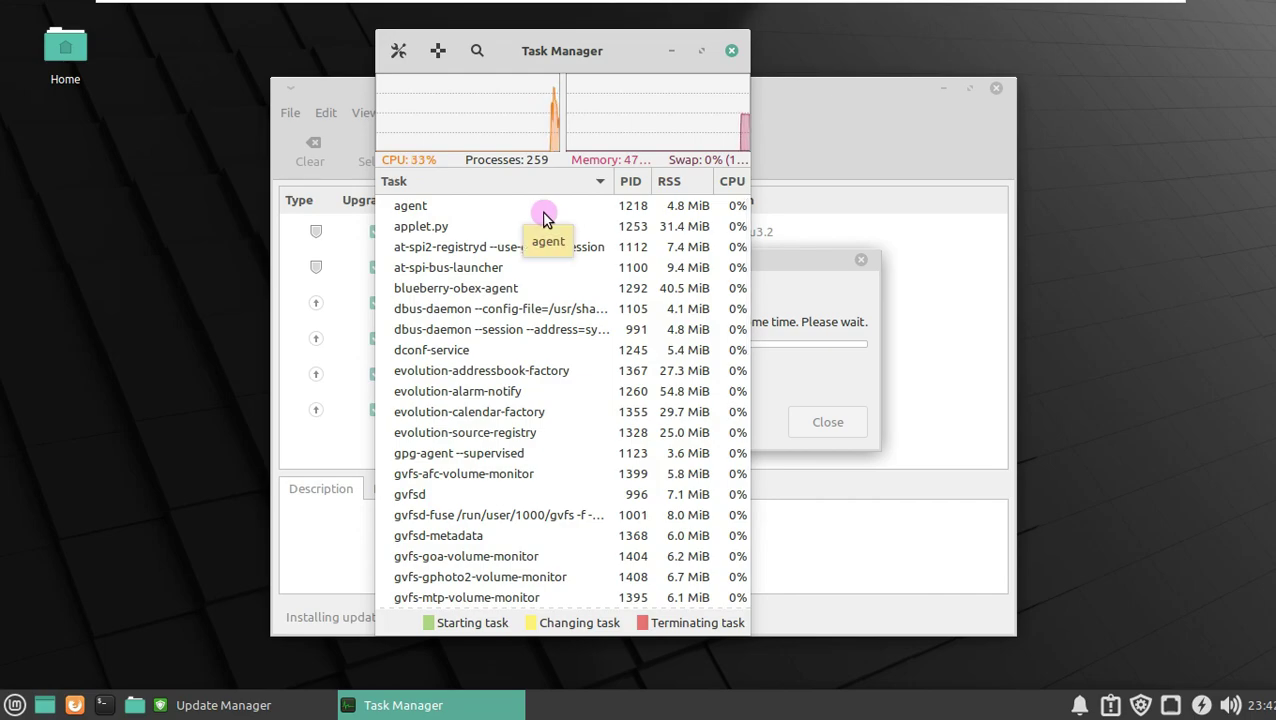
pyautogui.click(731, 50)
# Browse the applications in the System category and the entries in the Settings category.
pyautogui.click(15, 705)
pyautogui.click(60, 589)
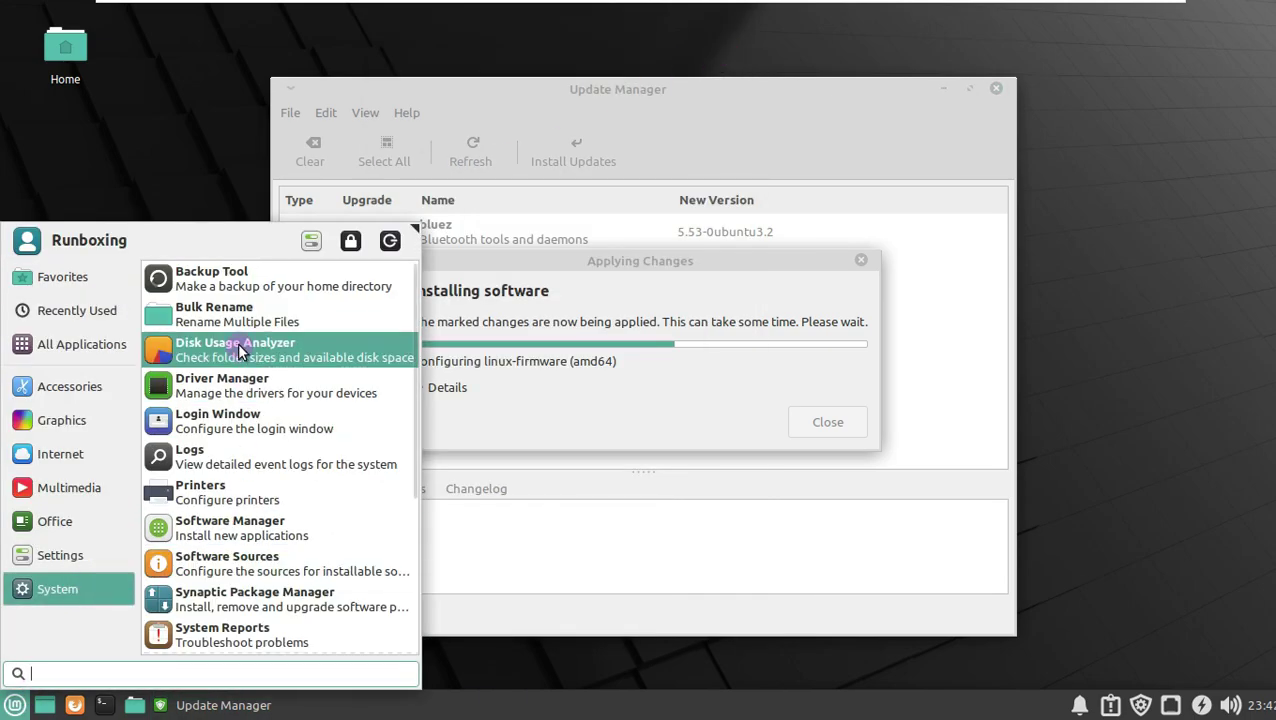
pyautogui.scroll(-3, 265, 365)
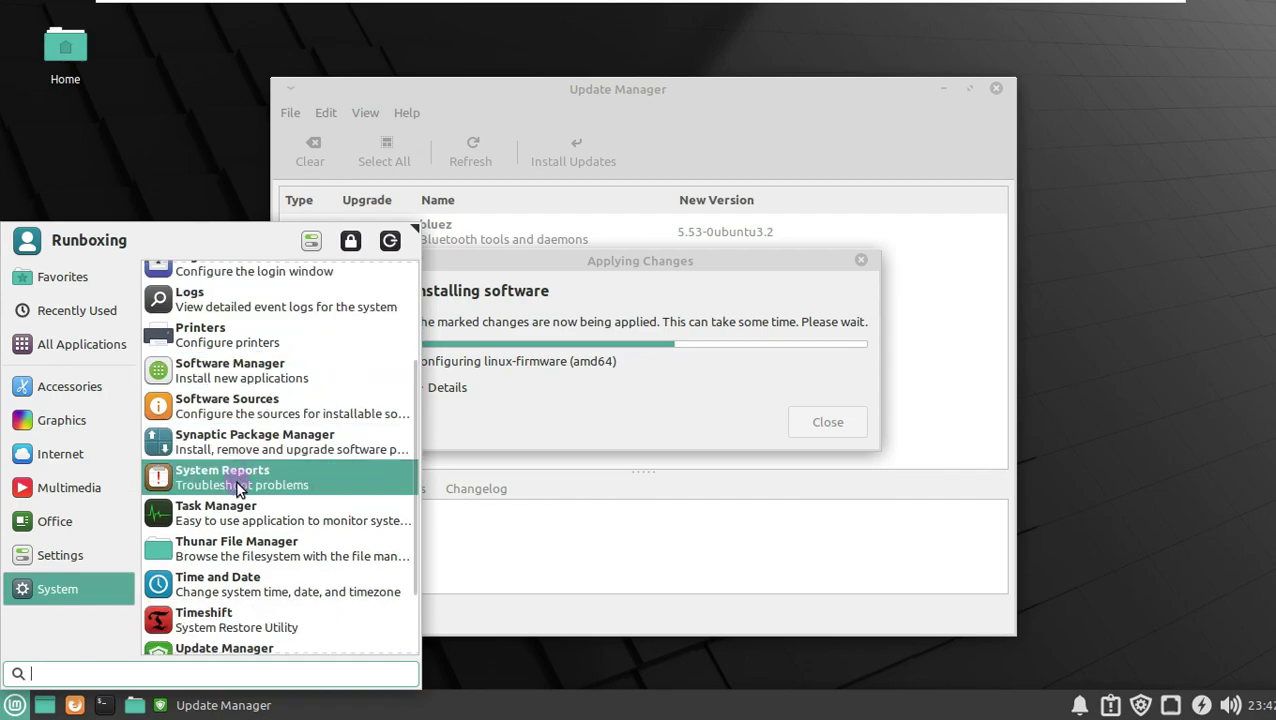
pyautogui.scroll(-2, 360, 485)
pyautogui.click(28, 555)
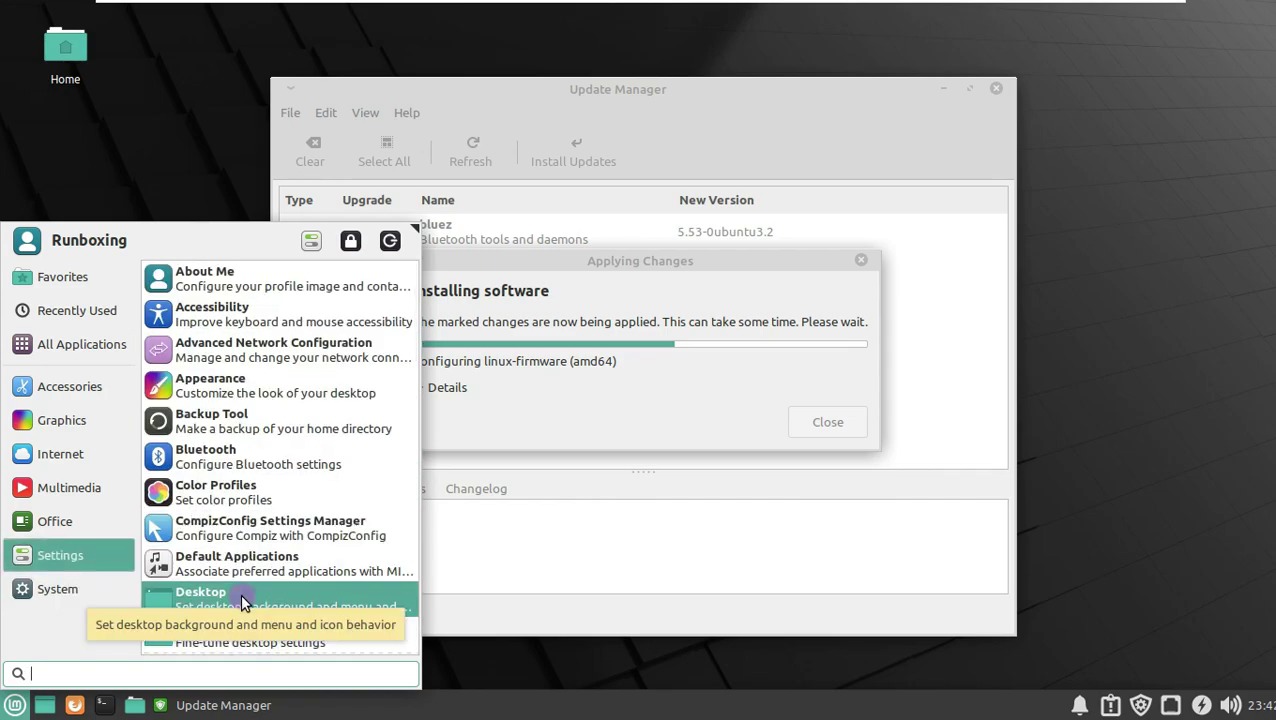
pyautogui.scroll(-5, 194, 440)
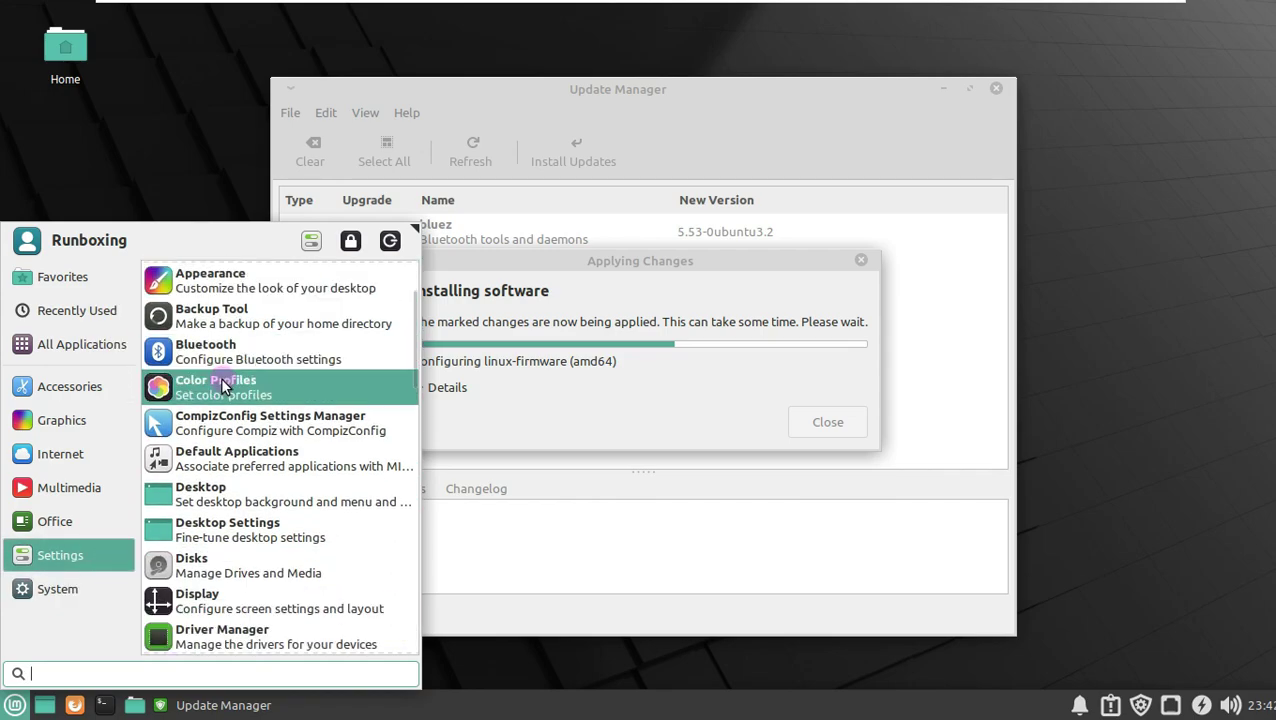
# Search the applications for "about", open About Me to view the profile details, and leave it without applying changes.
pyautogui.write('about')
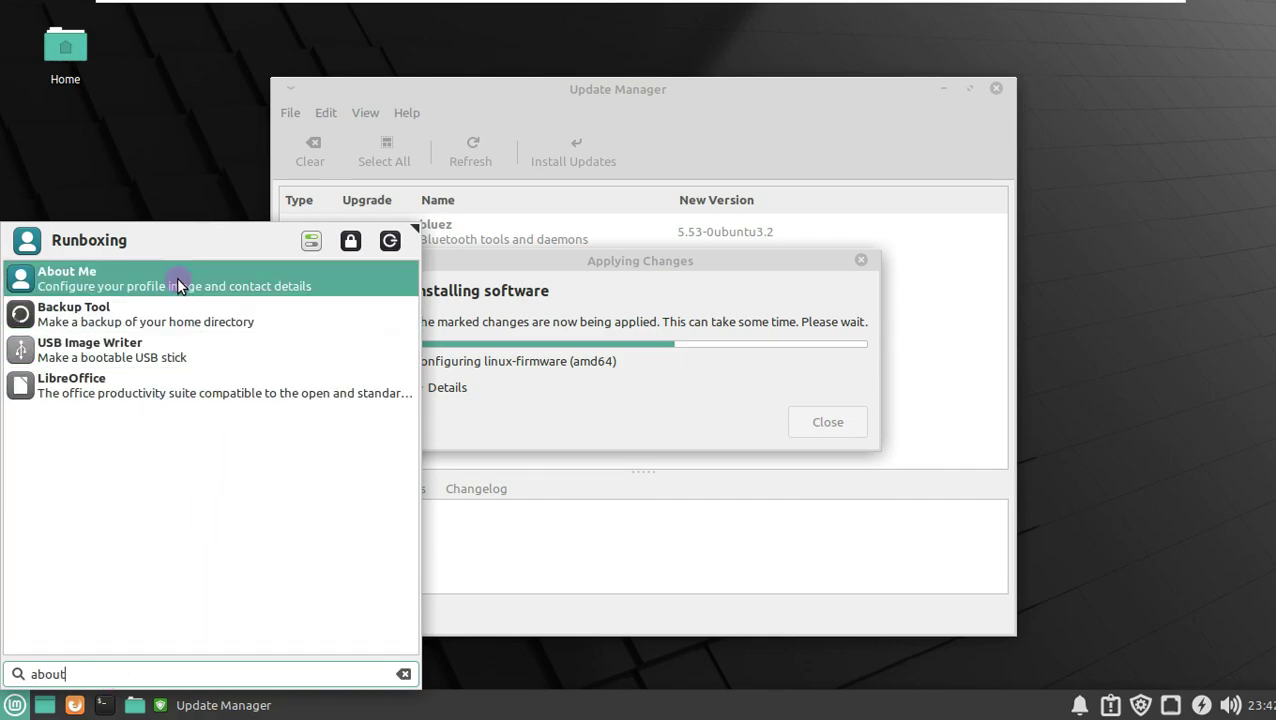
pyautogui.click(178, 283)
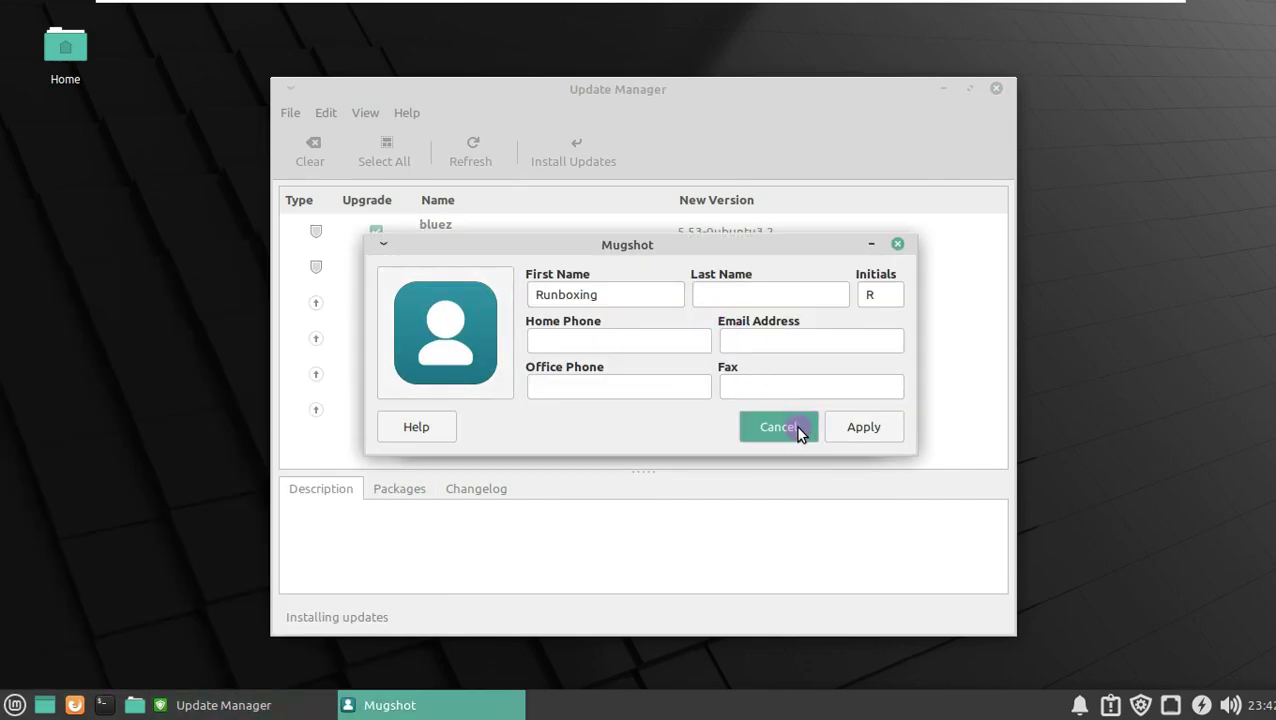
pyautogui.click(778, 427)
# Search the applications for "info" and dismiss the search.
pyautogui.press('super')
pyautogui.write('info')
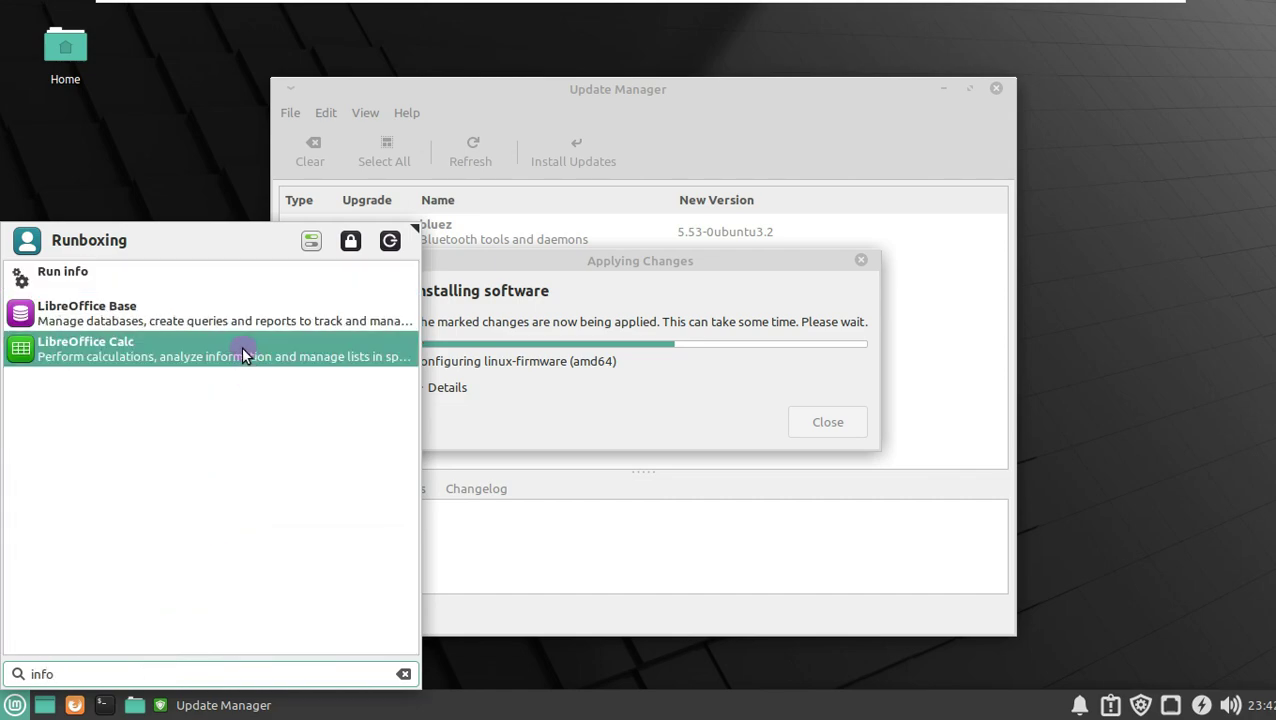
pyautogui.press('Escape')
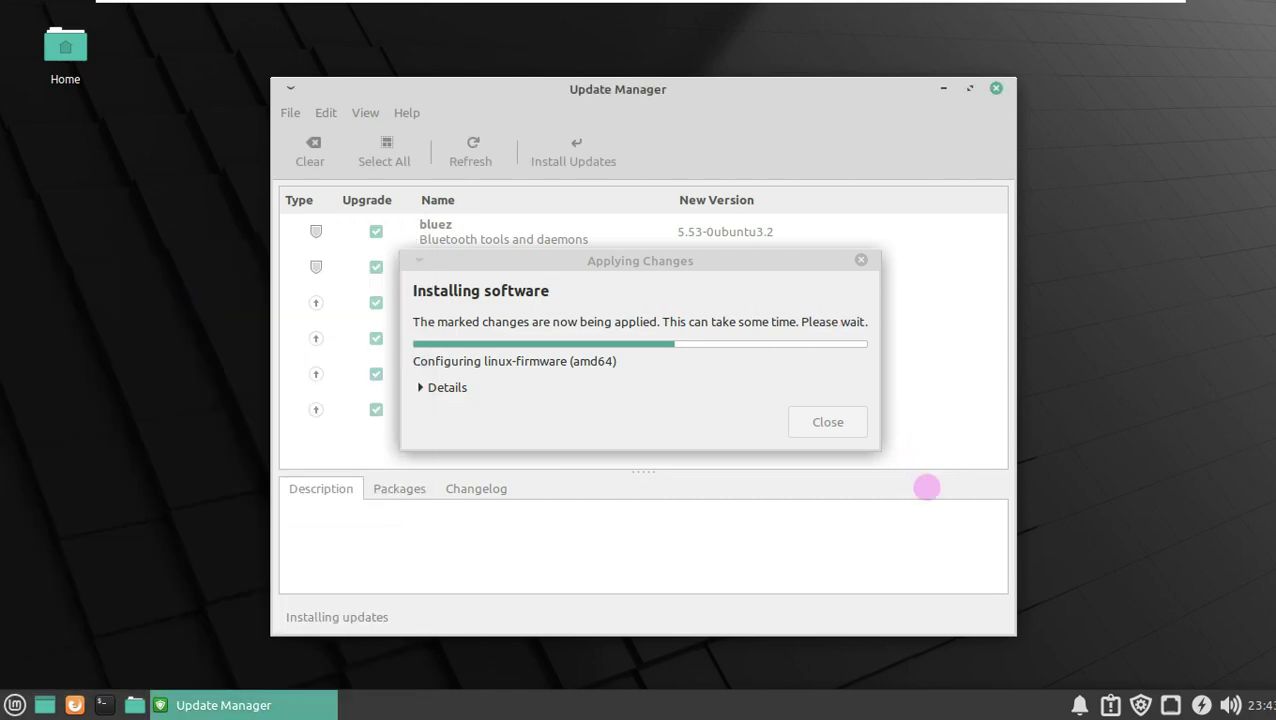
# Check the clock, power and network indicators in the notification area.
pyautogui.click(1260, 705)
pyautogui.click(1260, 705)
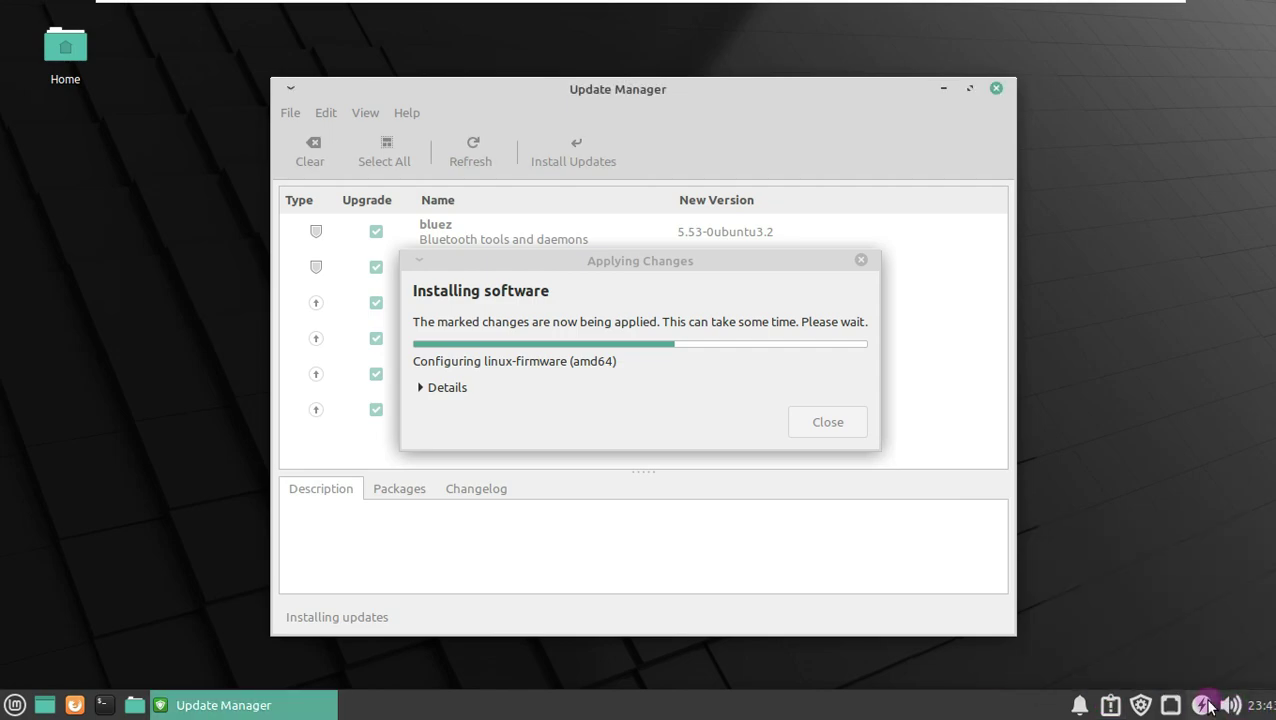
pyautogui.click(1203, 705)
pyautogui.click(1171, 705)
pyautogui.click(1110, 705)
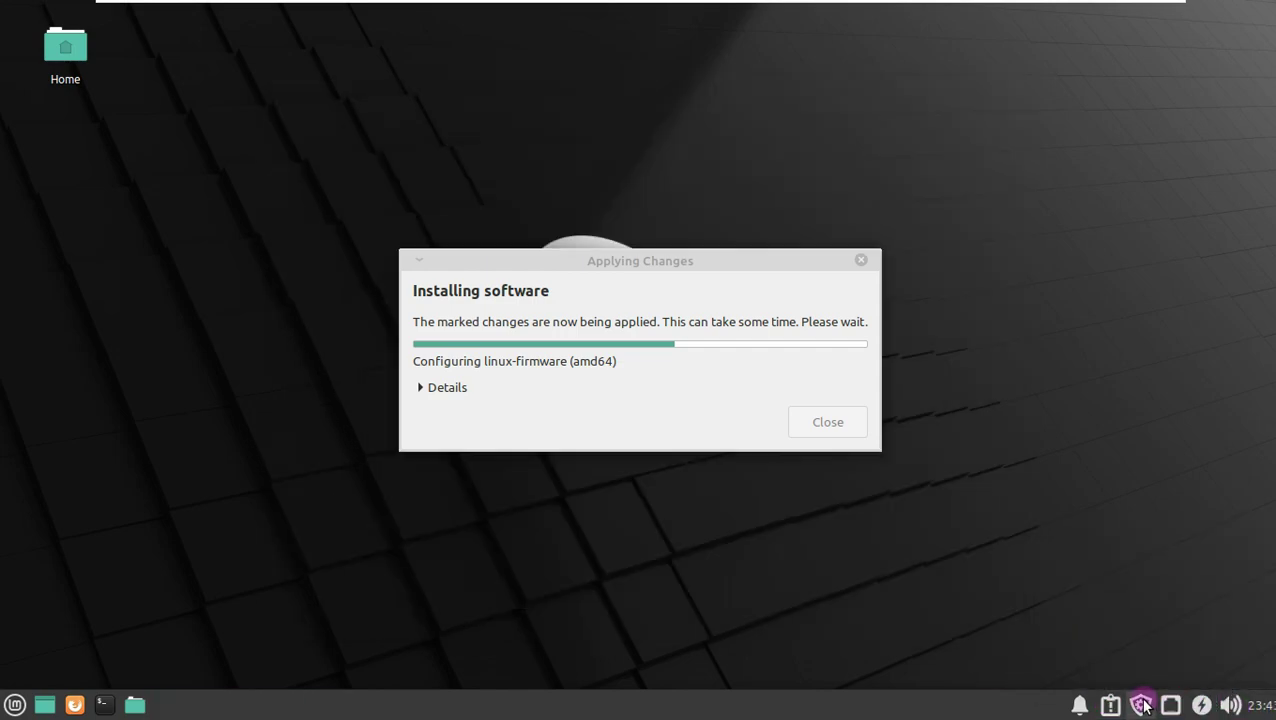
# Open System Reports and examine the system information, highlighting the distribution name and the desktop version, and close the window.
pyautogui.click(1110, 705)
pyautogui.click(679, 413)
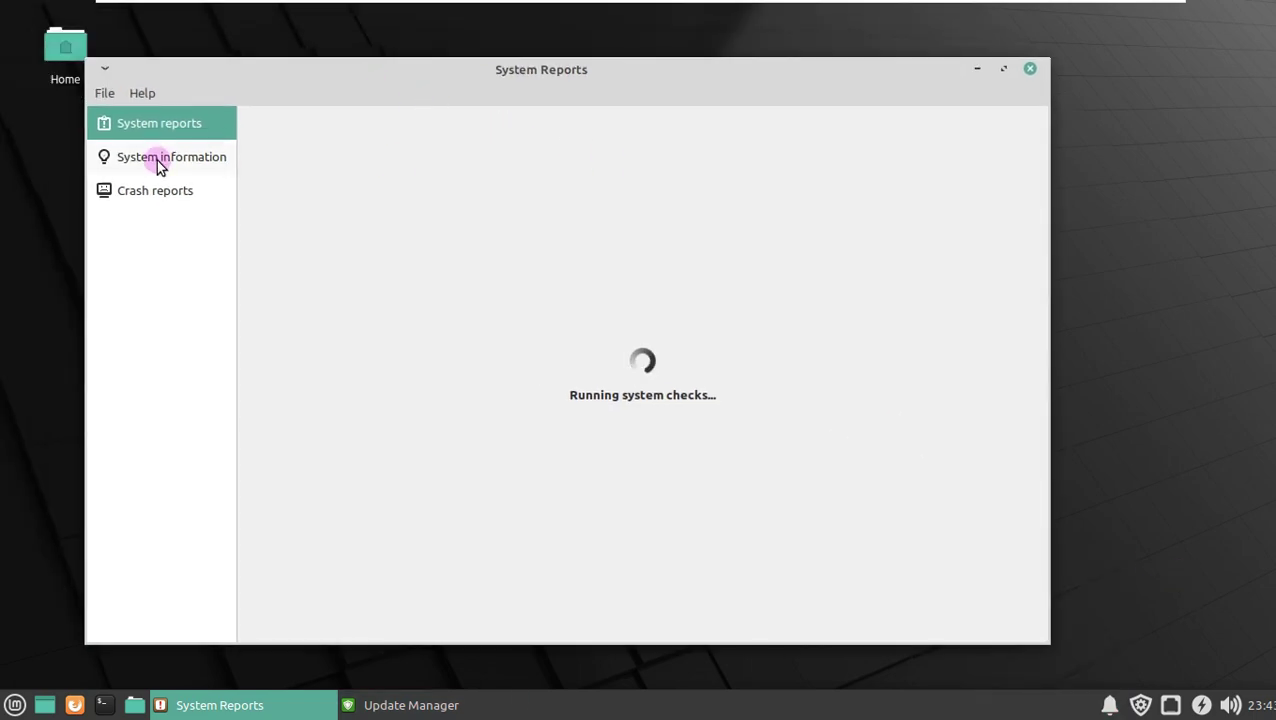
pyautogui.click(161, 160)
pyautogui.moveTo(826, 150); pyautogui.dragTo(688, 148)
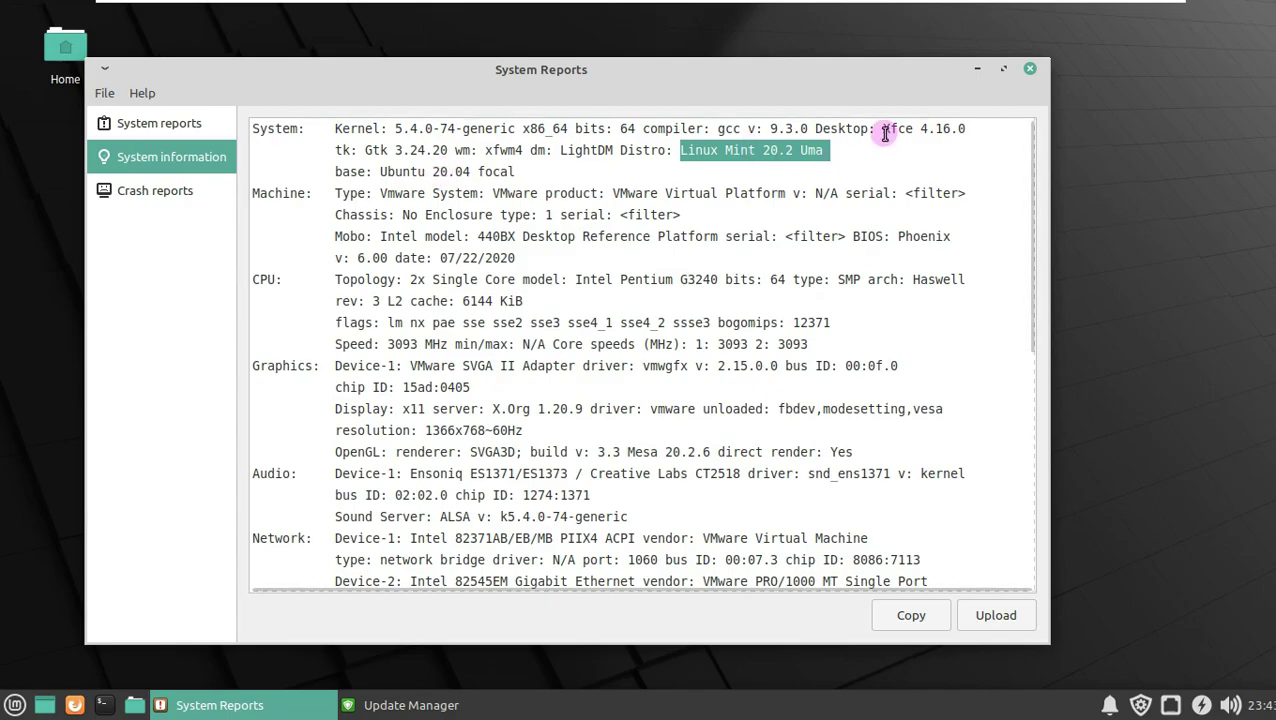
pyautogui.moveTo(884, 129); pyautogui.dragTo(966, 129)
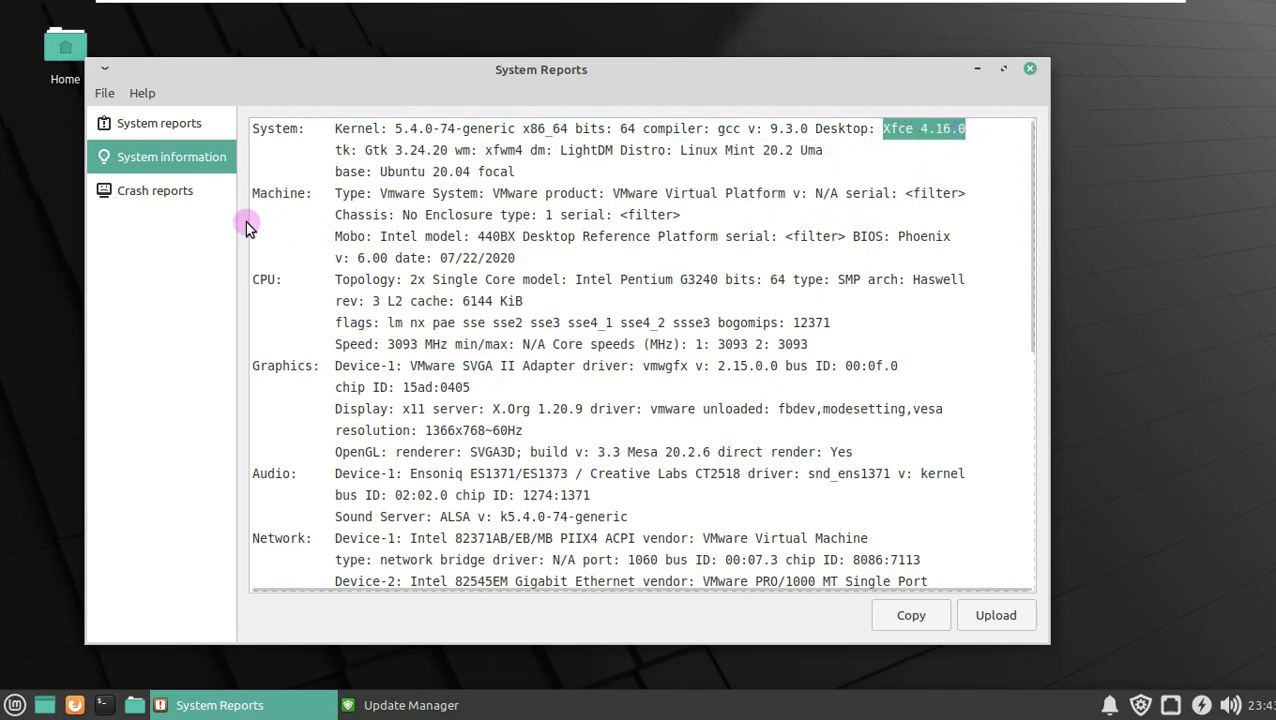
pyautogui.scroll(-10, 367, 500)
pyautogui.scroll(10, 300, 350)
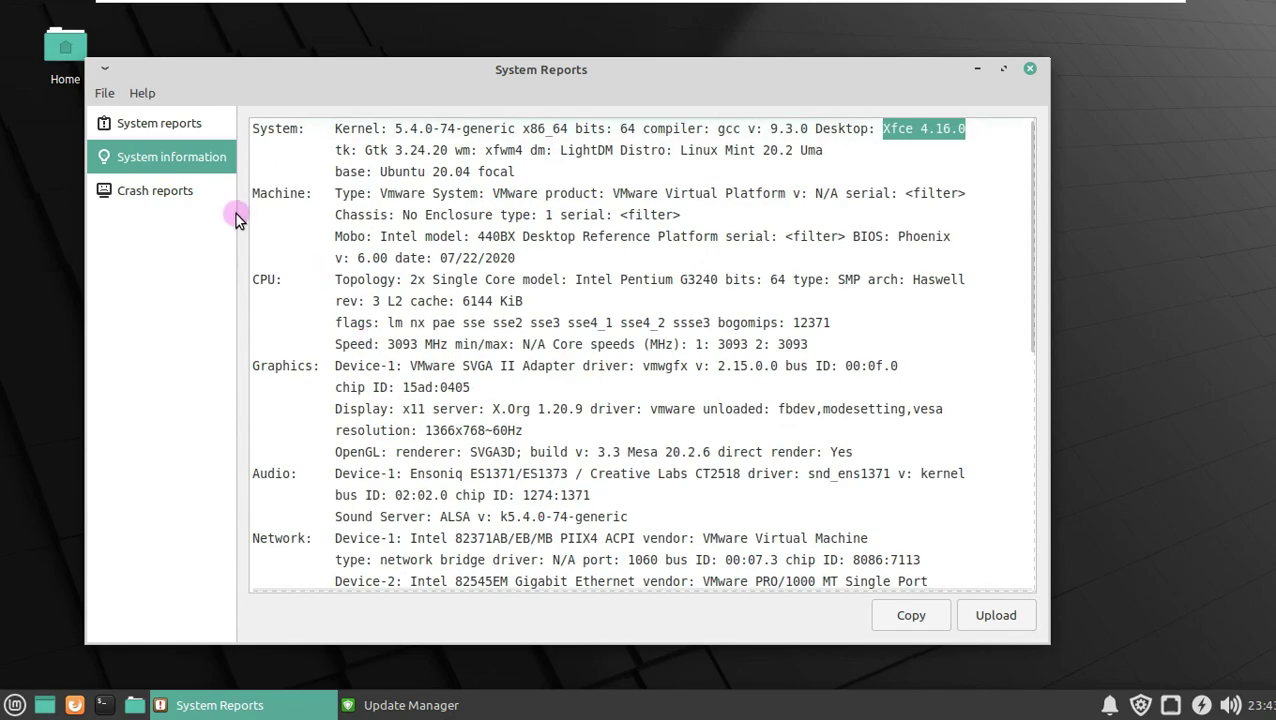
pyautogui.click(1031, 69)
# Search the applications for "xfce", open Xfce Terminal, and move its window toward the middle of the desktop.
pyautogui.click(15, 705)
pyautogui.write('xfce')
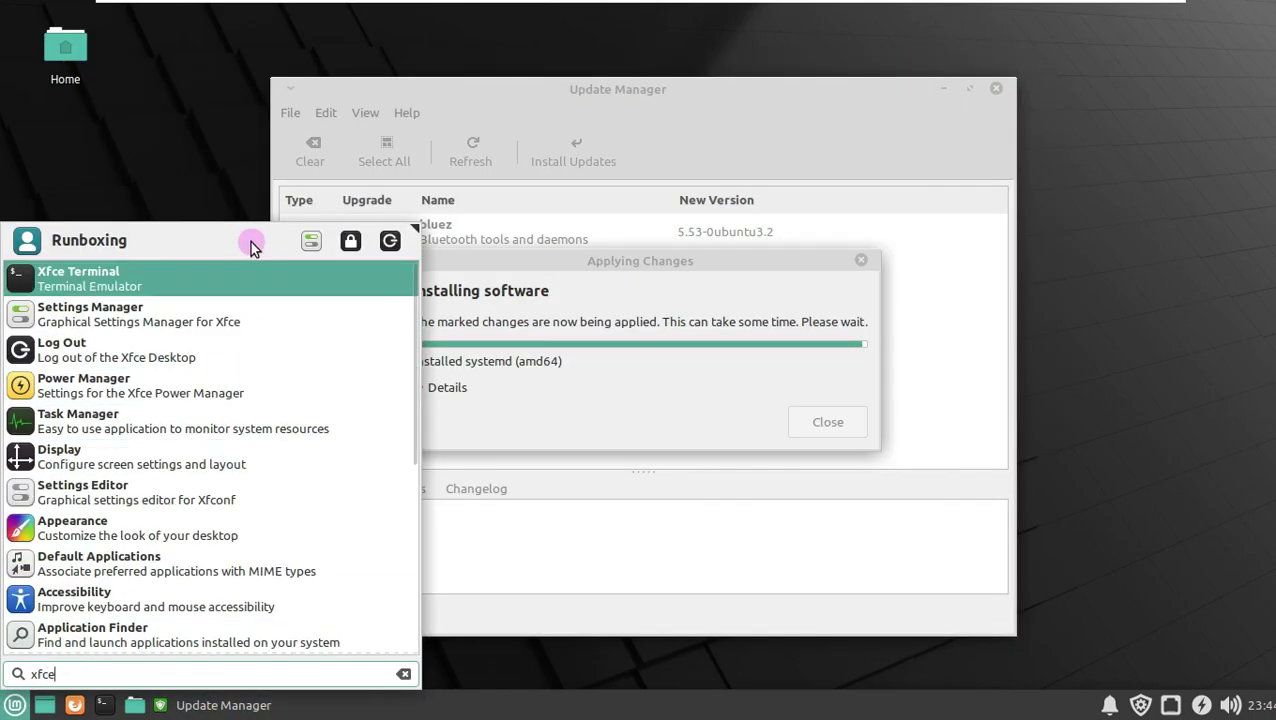
pyautogui.click(205, 268)
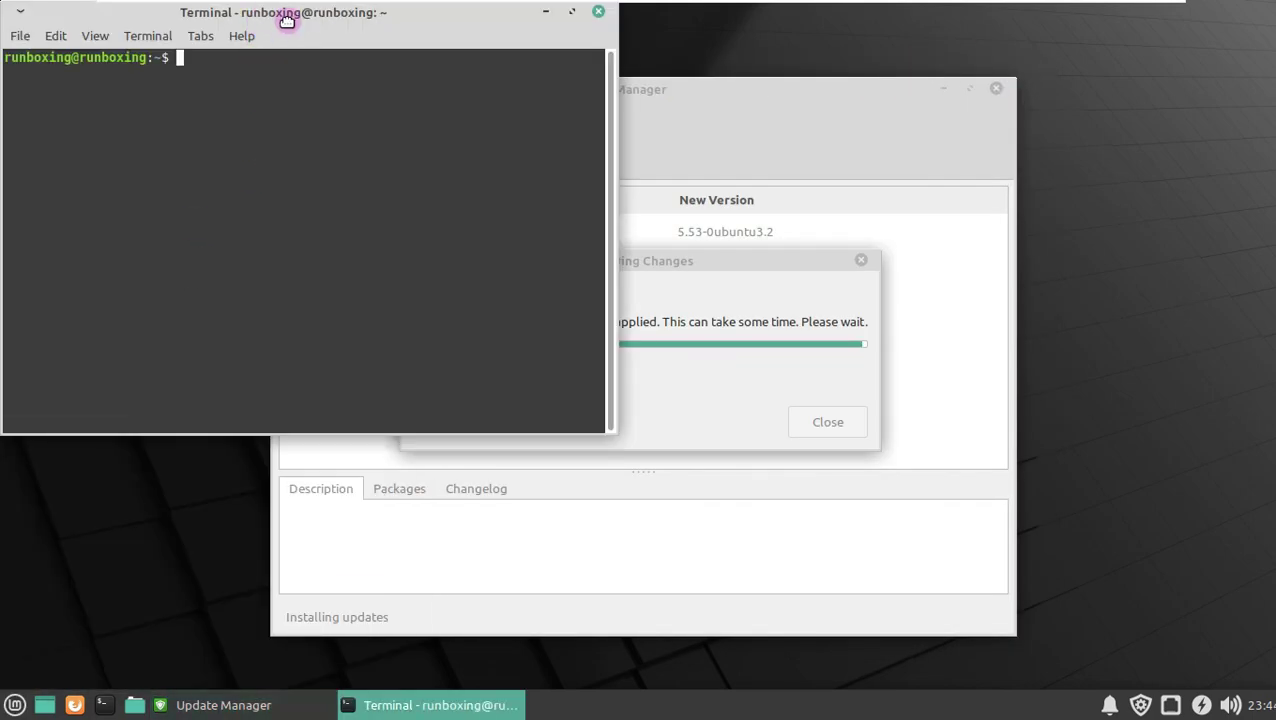
pyautogui.moveTo(270, 17); pyautogui.dragTo(520, 154)
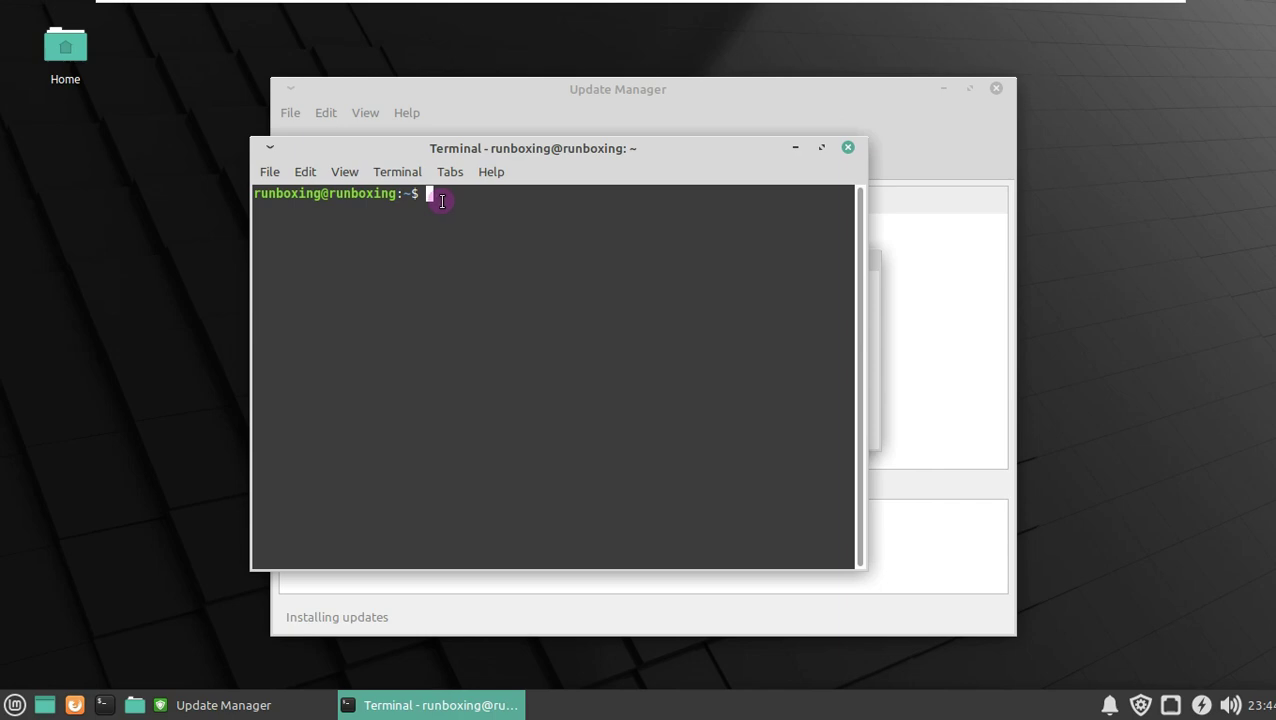
# Run uname, uname -a and uname -r in the terminal to print the system and kernel information.
pyautogui.press('Return')
pyautogui.write('uname ')
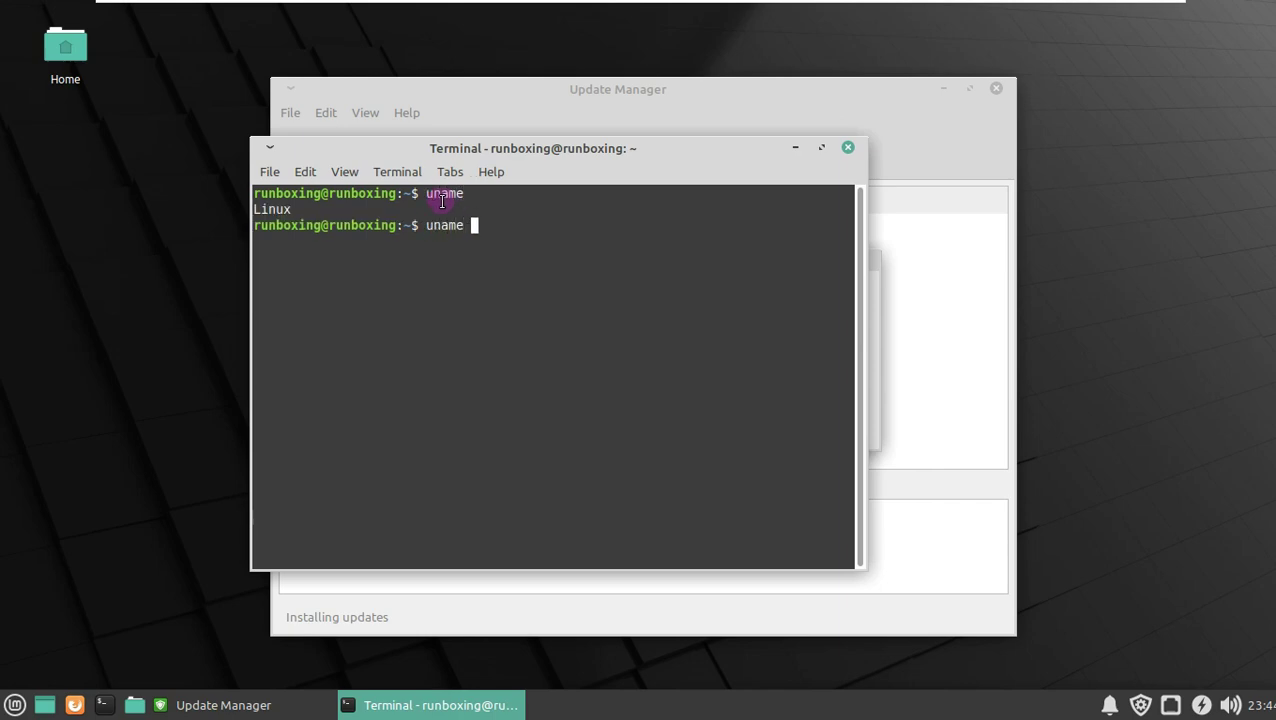
pyautogui.write('-a')
pyautogui.press('Return')
pyautogui.write('uname -r')
pyautogui.press('Return')
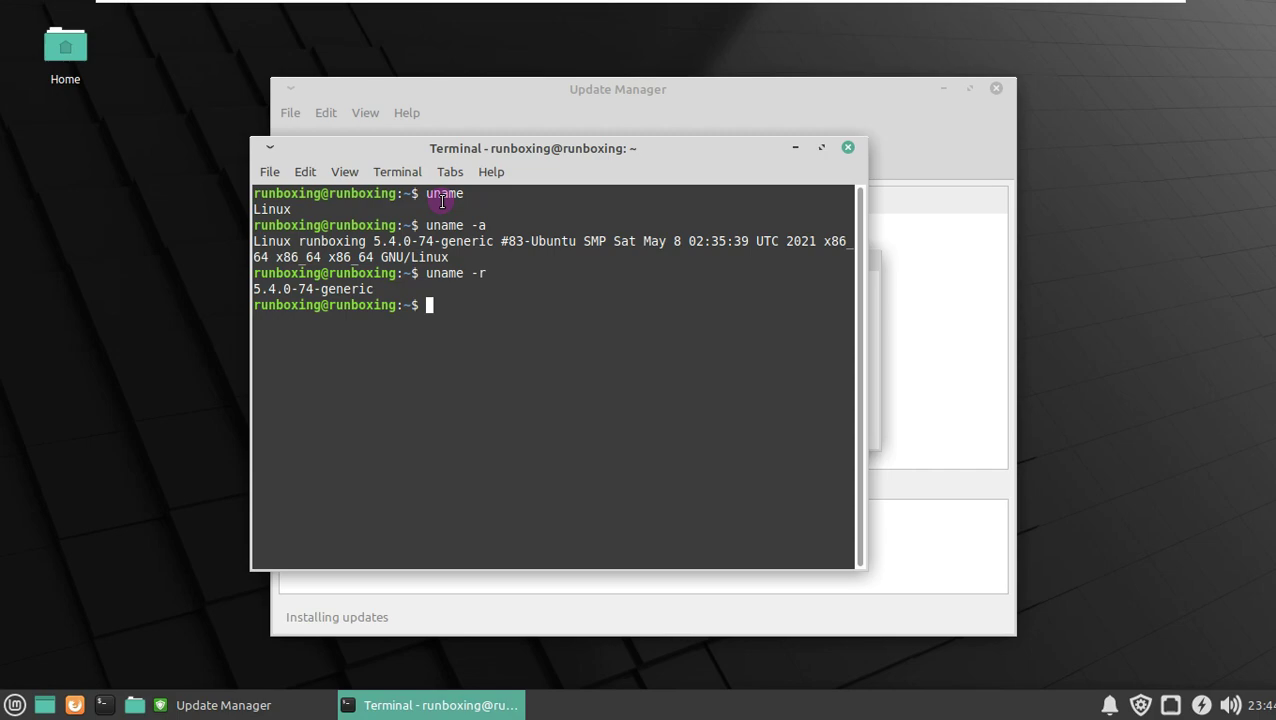
# Run uname with the -o, -n, -i and -s options, one after another.
pyautogui.press('Return')
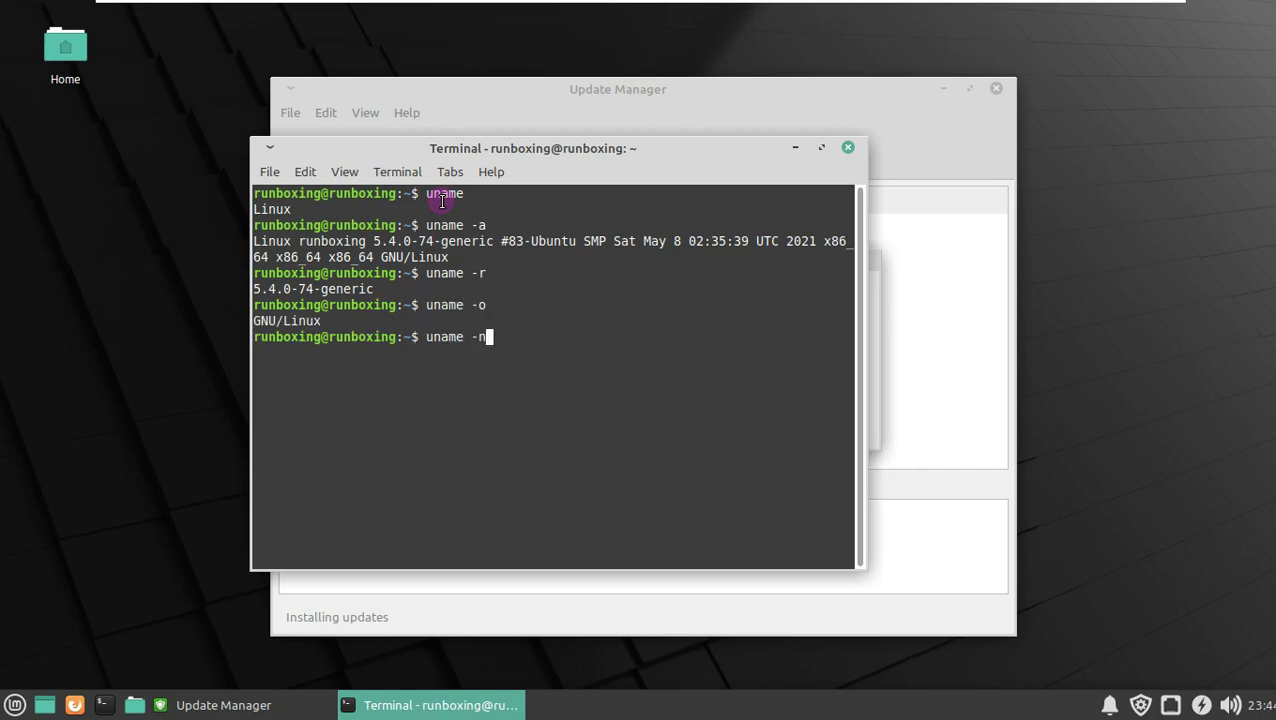
pyautogui.press('Return')
pyautogui.write('uname -i')
pyautogui.press('Return')
pyautogui.write('uname -s')
pyautogui.press('Return')
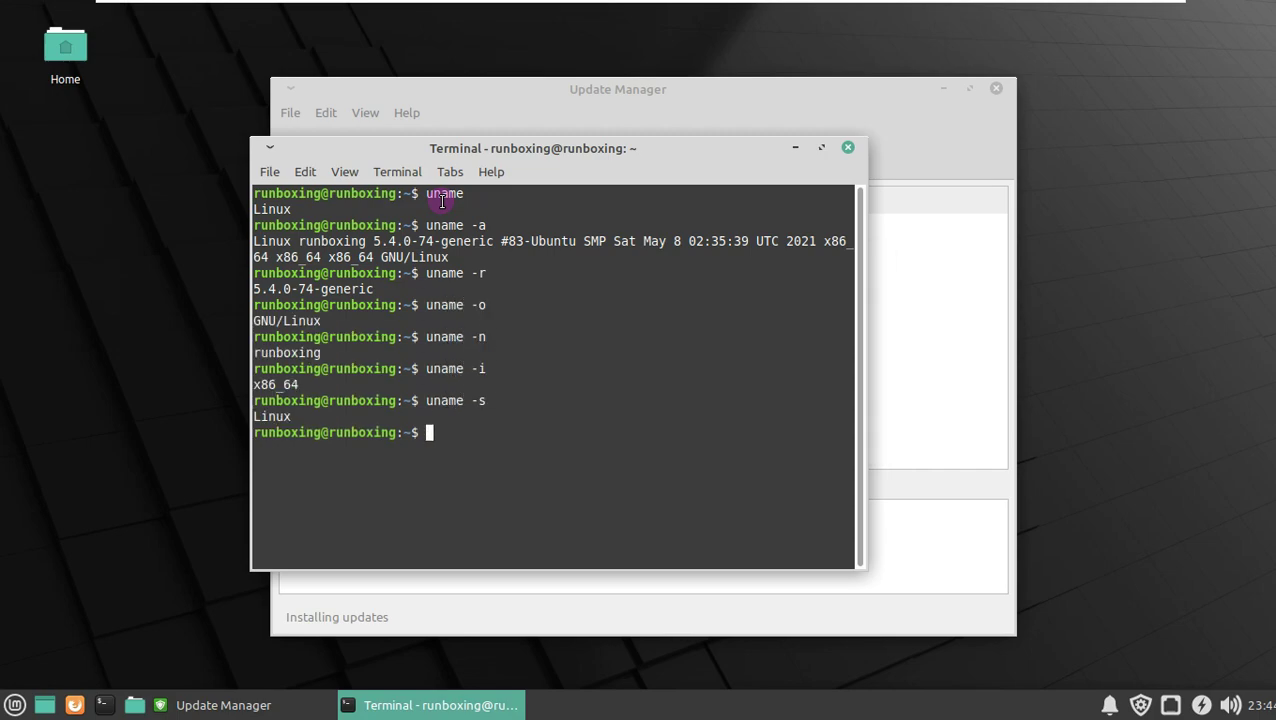
# Run uname -v to print the kernel version, and end the terminal session with exit.
pyautogui.write('uname -')
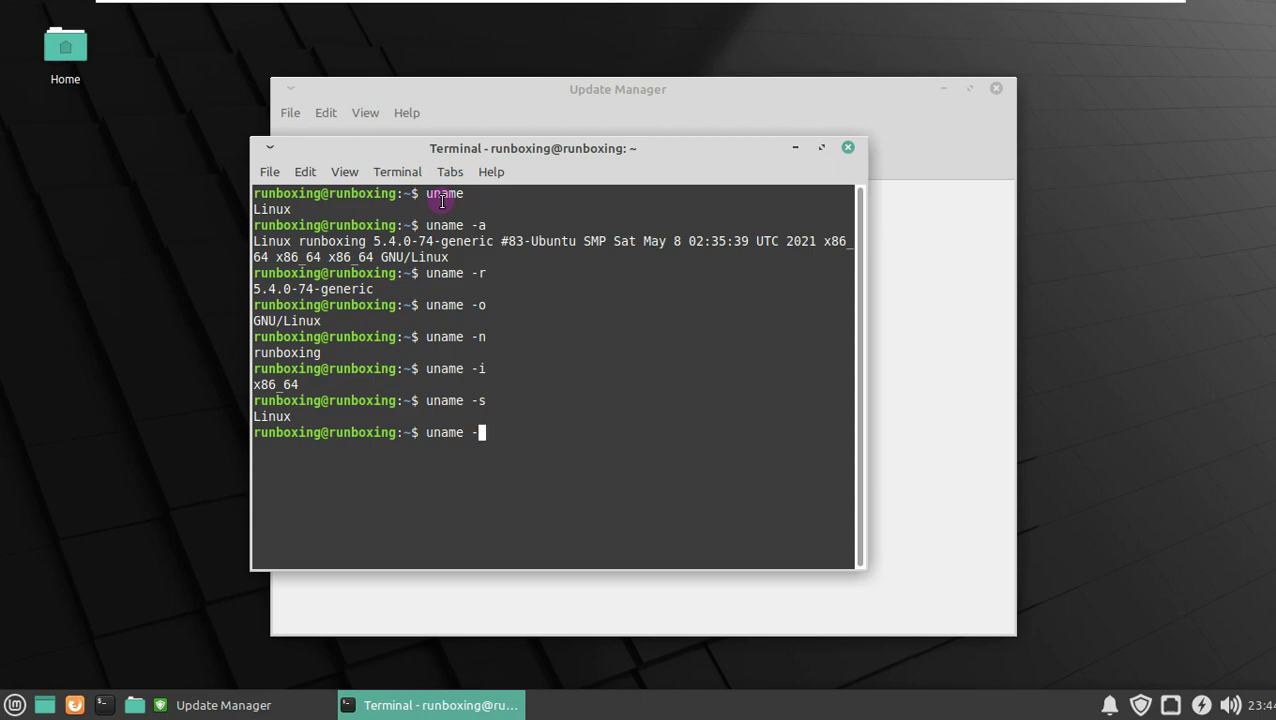
pyautogui.write('v')
pyautogui.press('Return')
pyautogui.write('exit')
pyautogui.press('Return')
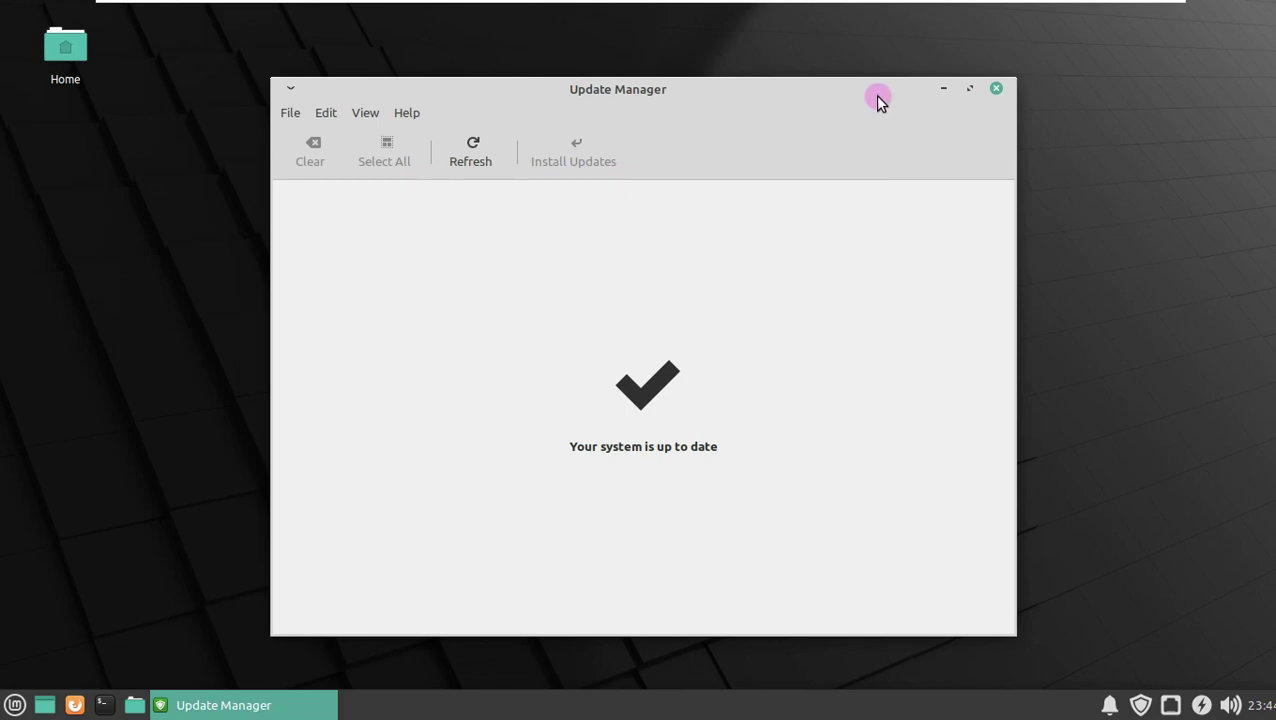
# Close the Update Manager and dismiss the desktop's context menu.
pyautogui.click(996, 88)
pyautogui.rightClick(603, 76)
pyautogui.click(324, 383)
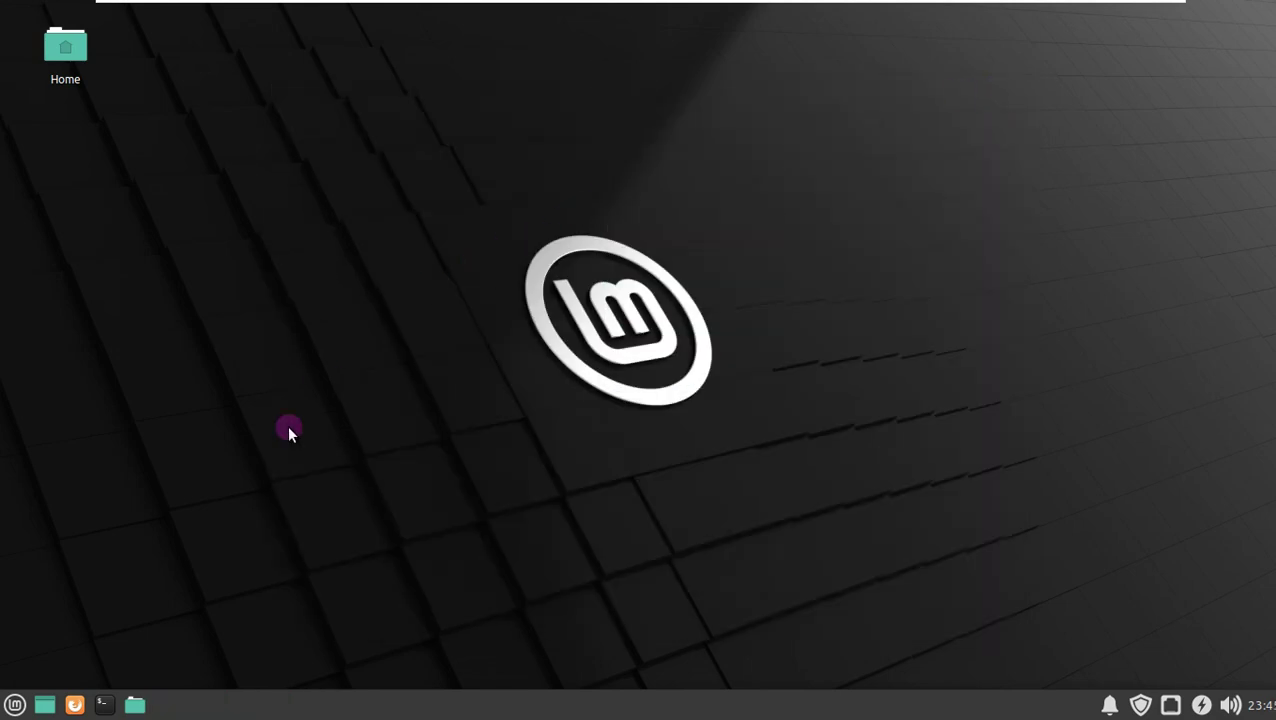
# Open the file manager, move its window toward the middle of the desktop, look through its listed locations, and close it.
pyautogui.click(134, 705)
pyautogui.moveTo(362, 28); pyautogui.dragTo(632, 148)
pyautogui.click(324, 307)
pyautogui.click(325, 349)
pyautogui.click(334, 370)
pyautogui.click(330, 390)
pyautogui.click(341, 411)
pyautogui.click(360, 455)
pyautogui.click(355, 500)
pyautogui.click(857, 130)
# Open the desktop settings and set the wallpaper to the photo of the white seaside terrace with pink flowers.
pyautogui.rightClick(432, 318)
pyautogui.click(490, 607)
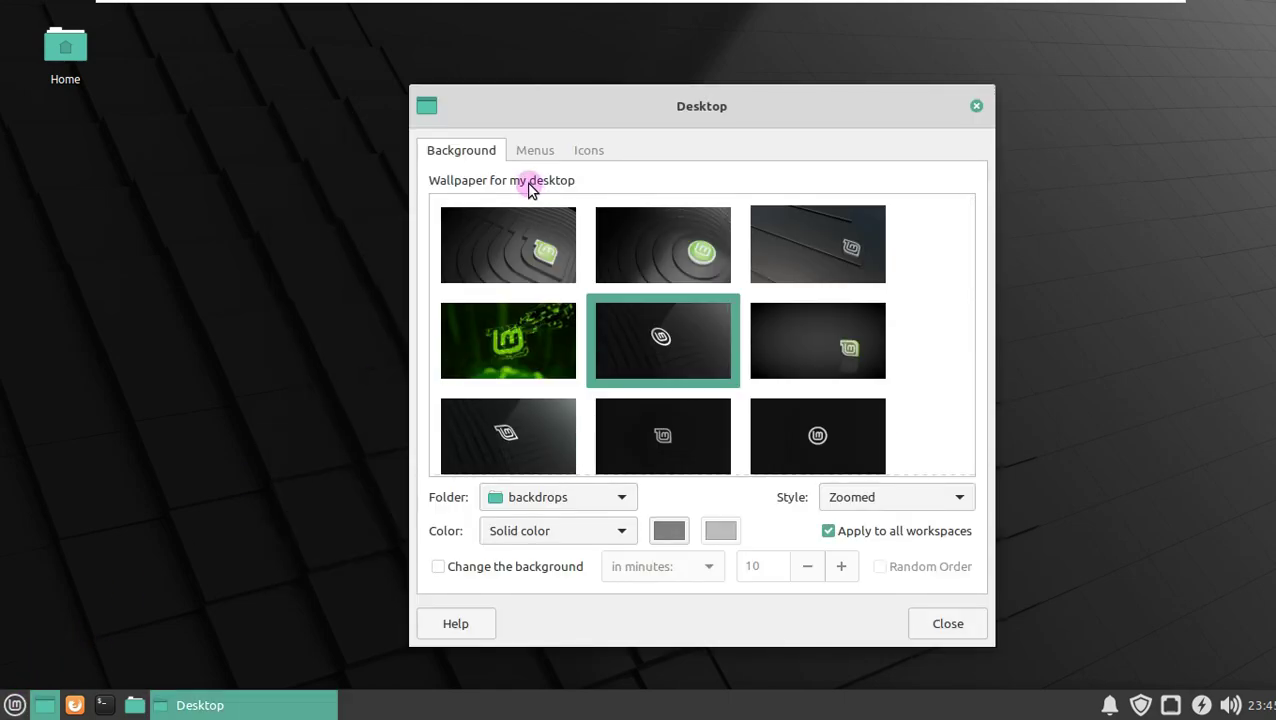
pyautogui.moveTo(965, 273); pyautogui.dragTo(963, 322)
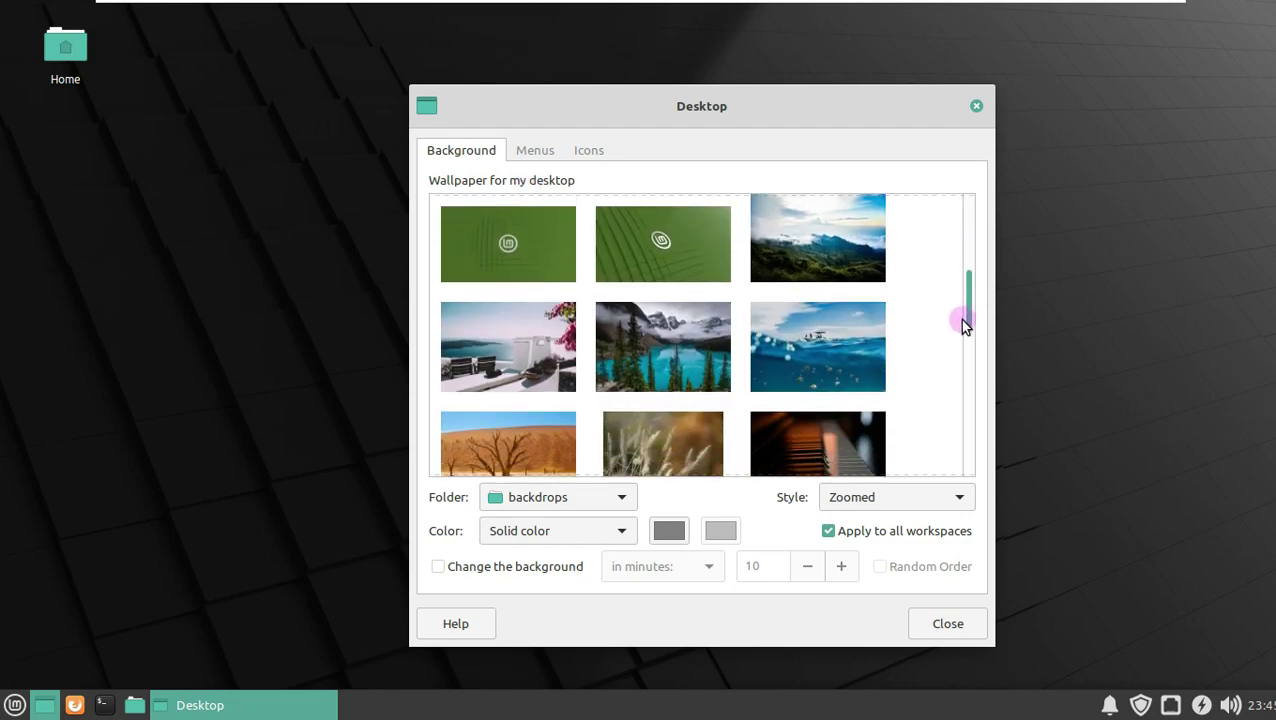
pyautogui.click(512, 347)
pyautogui.scroll(-3, 968, 330)
# Look over the desktop's menu and icon settings and close the dialog.
pyautogui.click(522, 150)
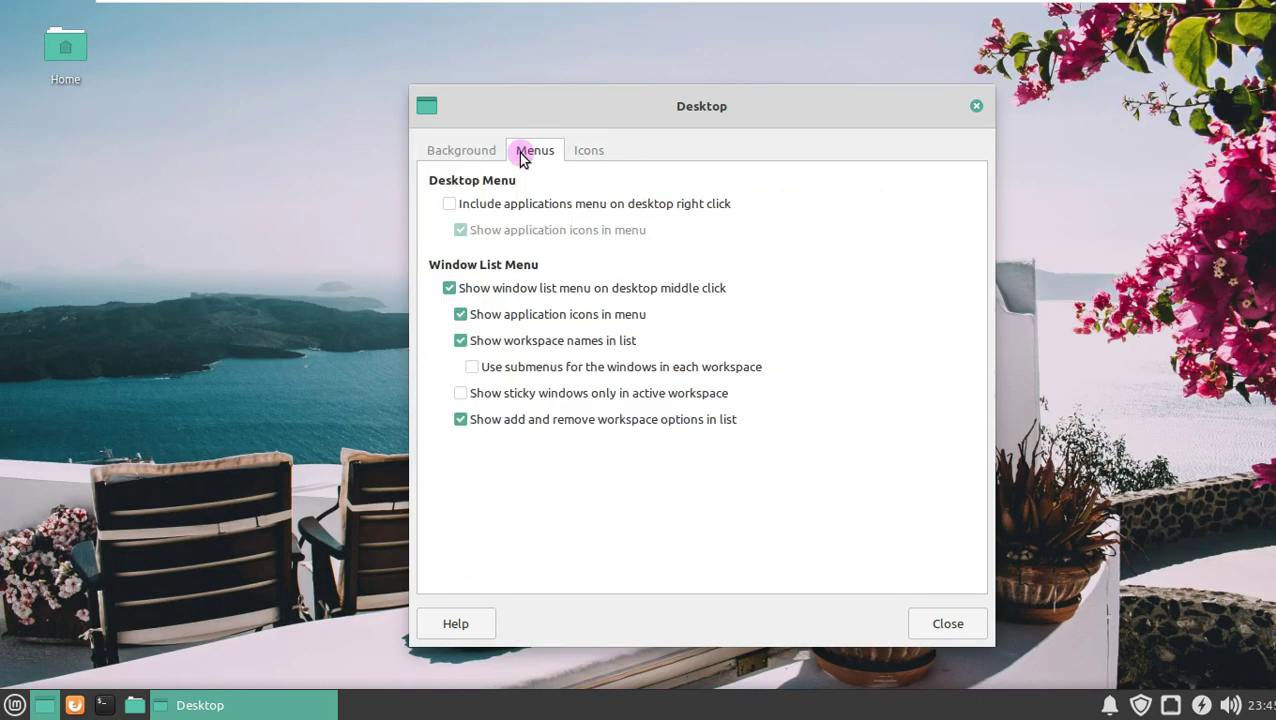
pyautogui.click(588, 152)
pyautogui.click(976, 106)
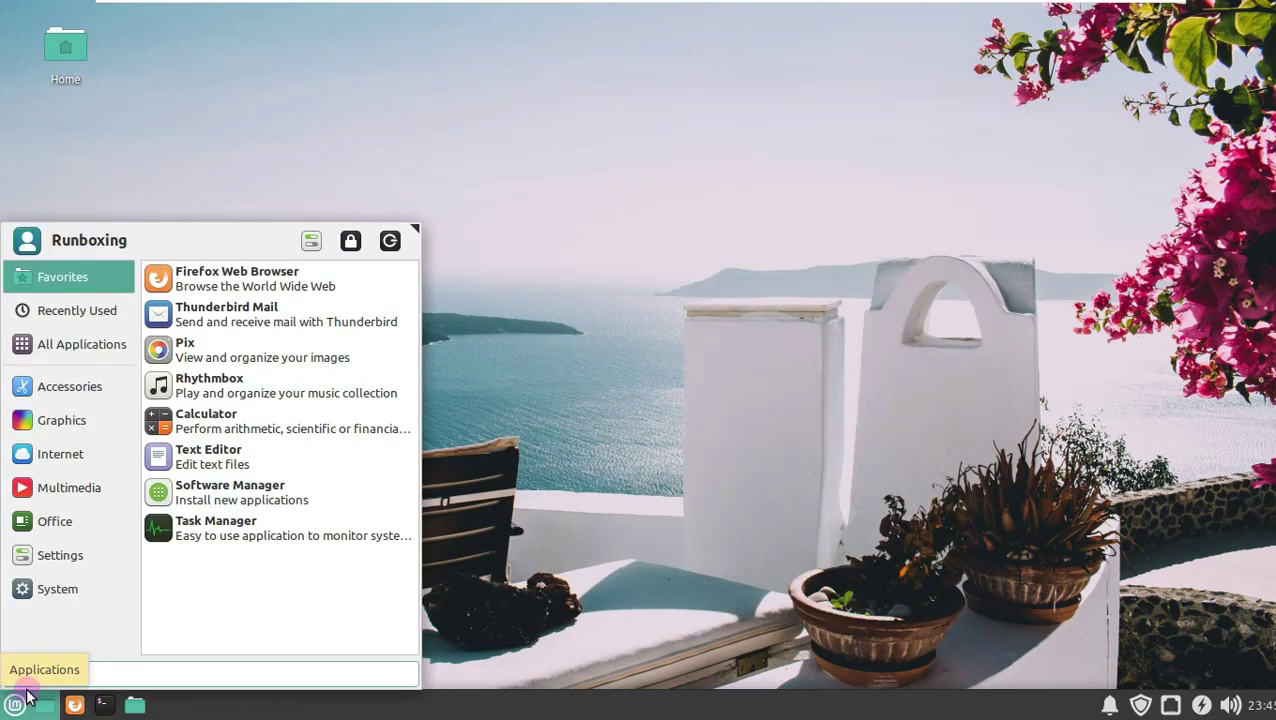
# Show all applications, enlarge the application launcher, and open the Appearance settings.
pyautogui.click(89, 336)
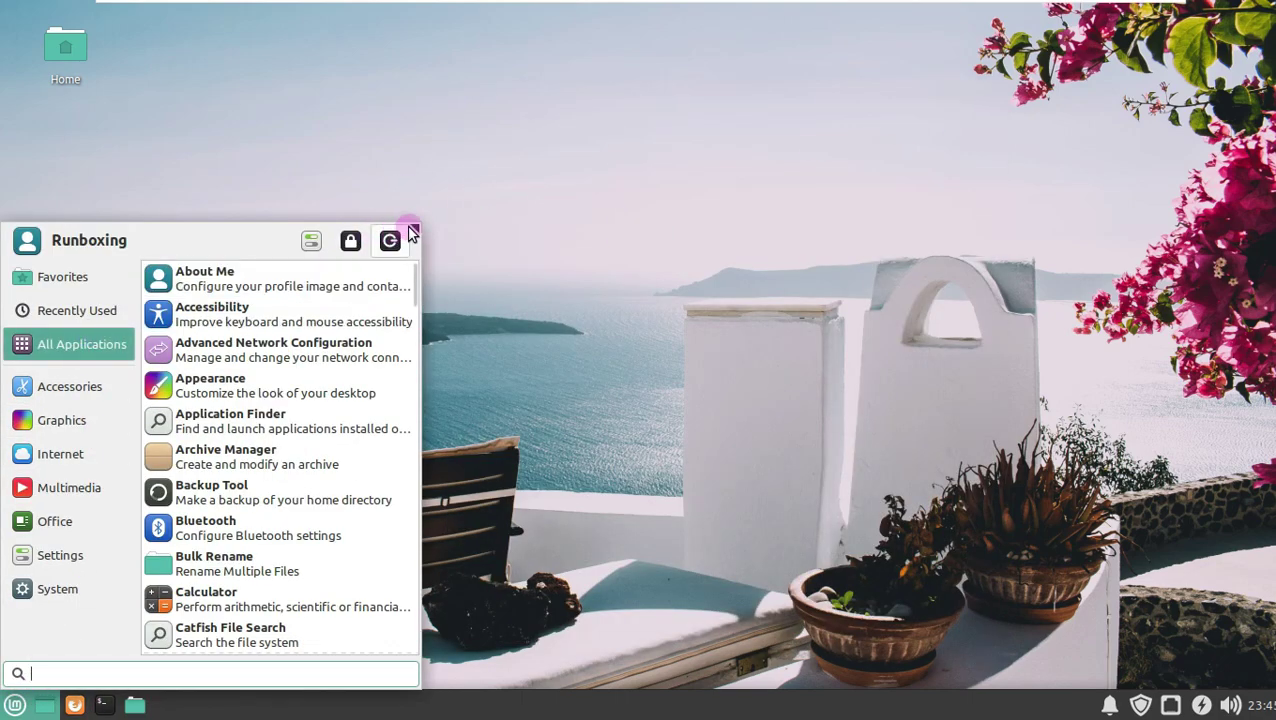
pyautogui.moveTo(409, 231); pyautogui.dragTo(682, 75)
pyautogui.scroll(-2, 436, 160)
pyautogui.click(425, 177)
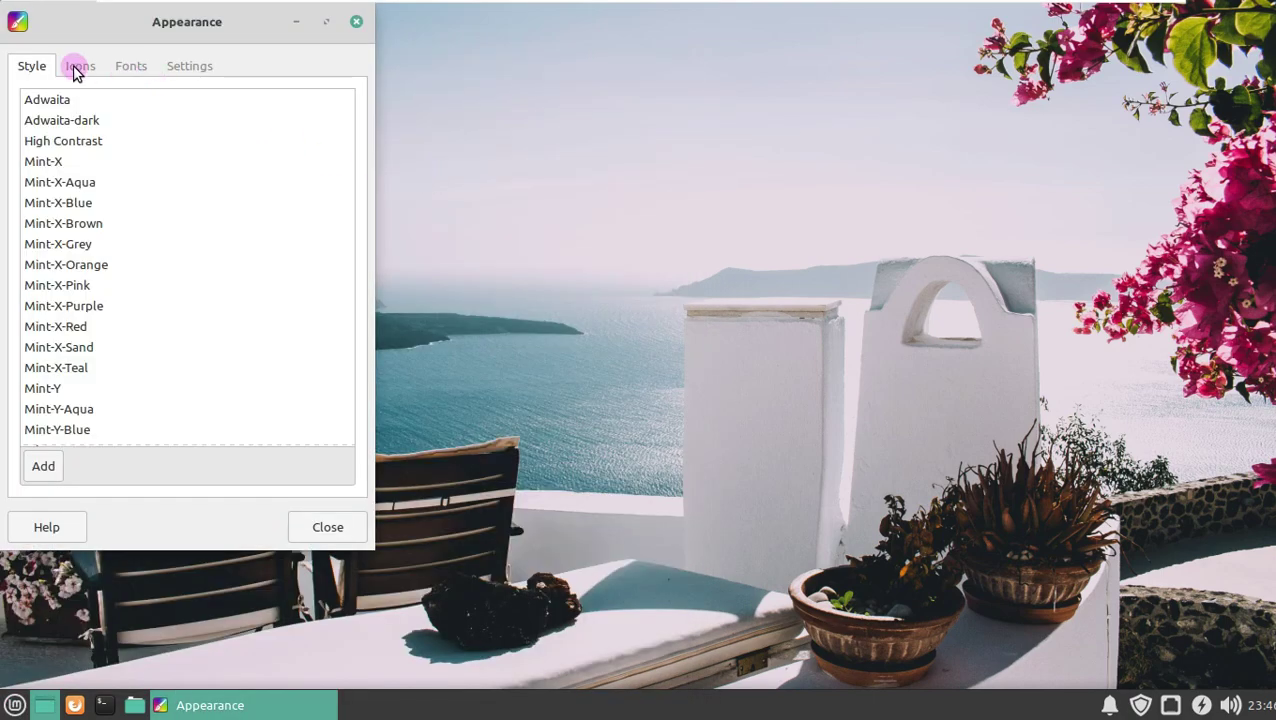
# View the font and general appearance settings, move the window toward the middle of the desktop, and return to the list of styles.
pyautogui.click(131, 66)
pyautogui.click(189, 66)
pyautogui.moveTo(247, 21); pyautogui.dragTo(655, 65)
pyautogui.click(443, 115)
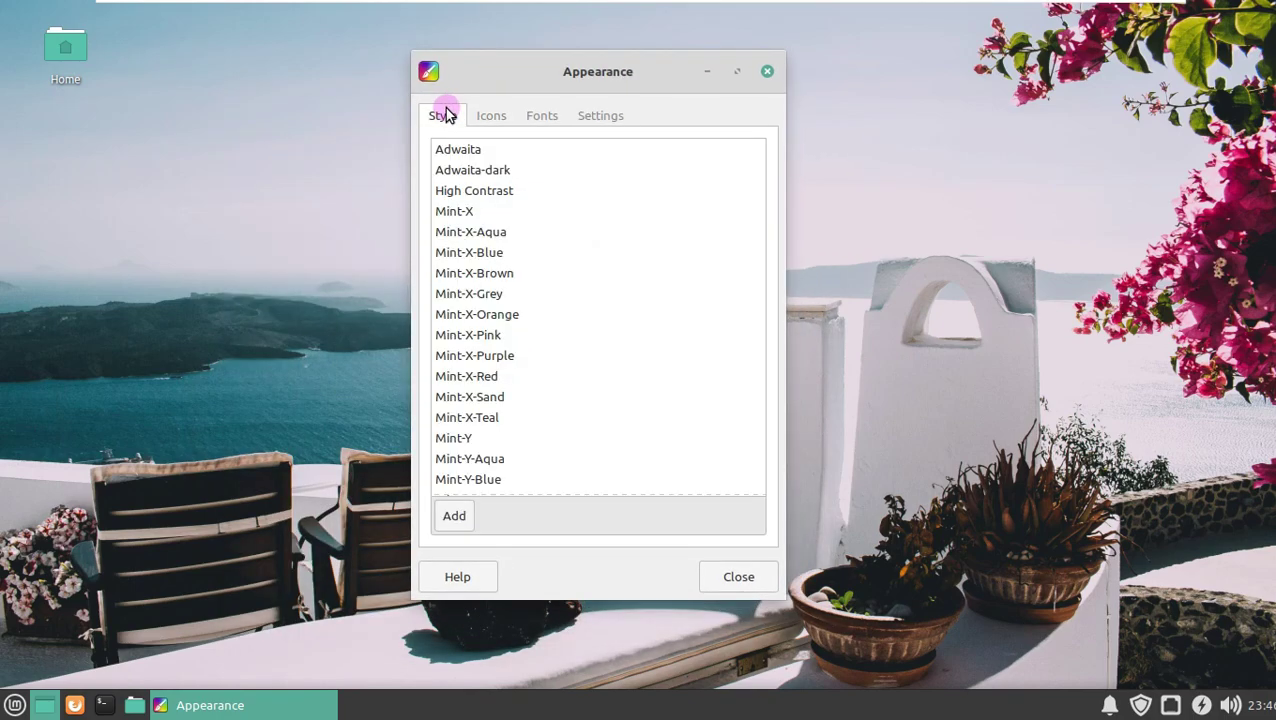
# Try the Adwaita-dark, High Contrast and Mint-X styles, and set the desktop style to Adwaita.
pyautogui.click(452, 150)
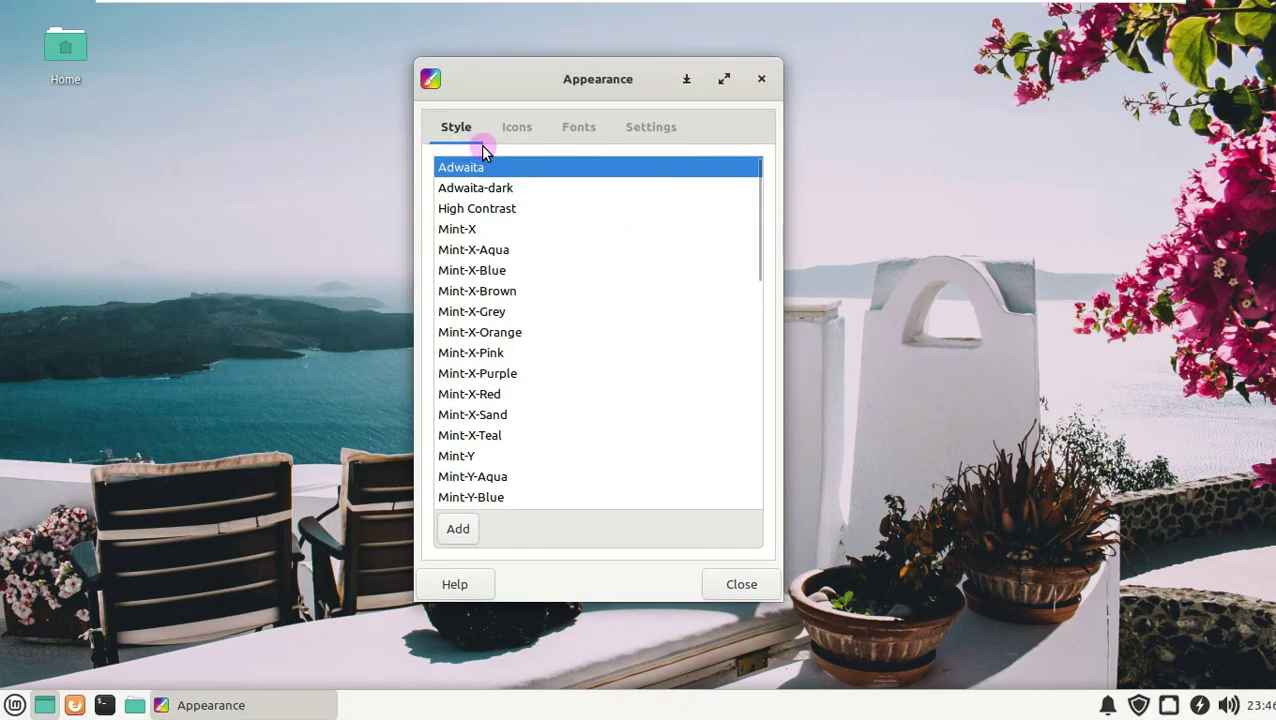
pyautogui.click(478, 188)
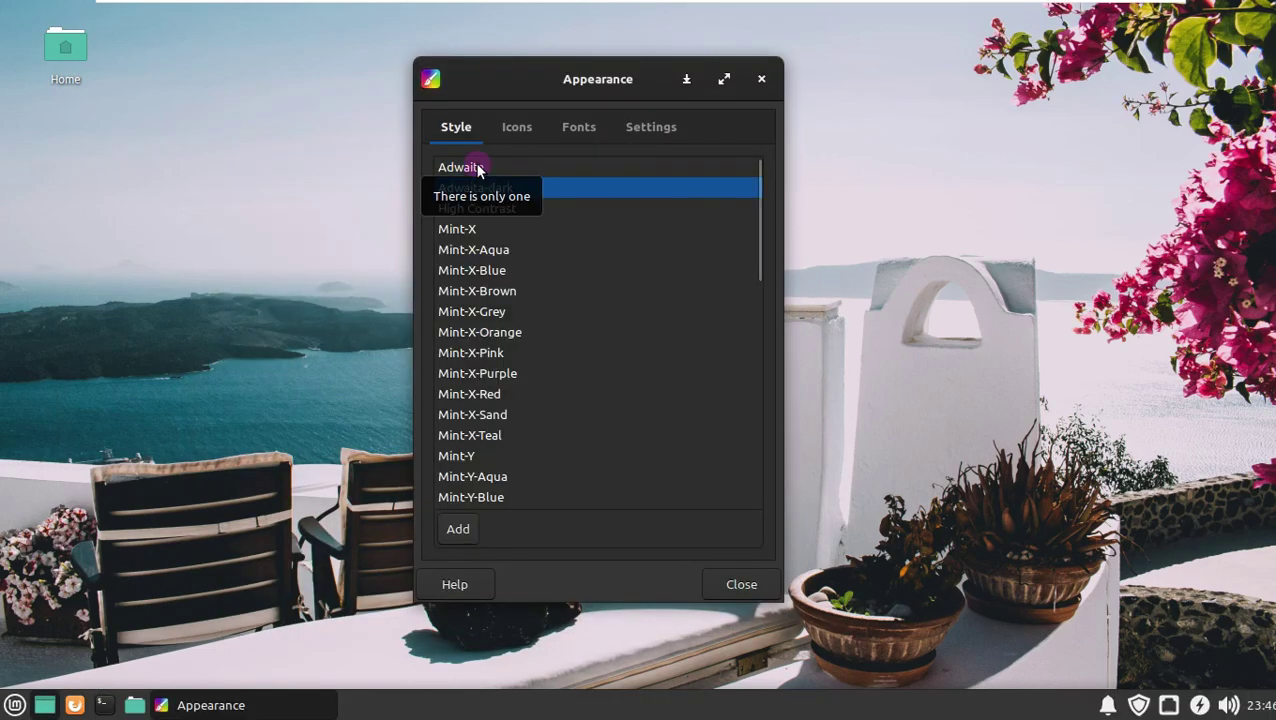
pyautogui.click(478, 167)
pyautogui.click(476, 212)
pyautogui.click(470, 231)
pyautogui.click(472, 167)
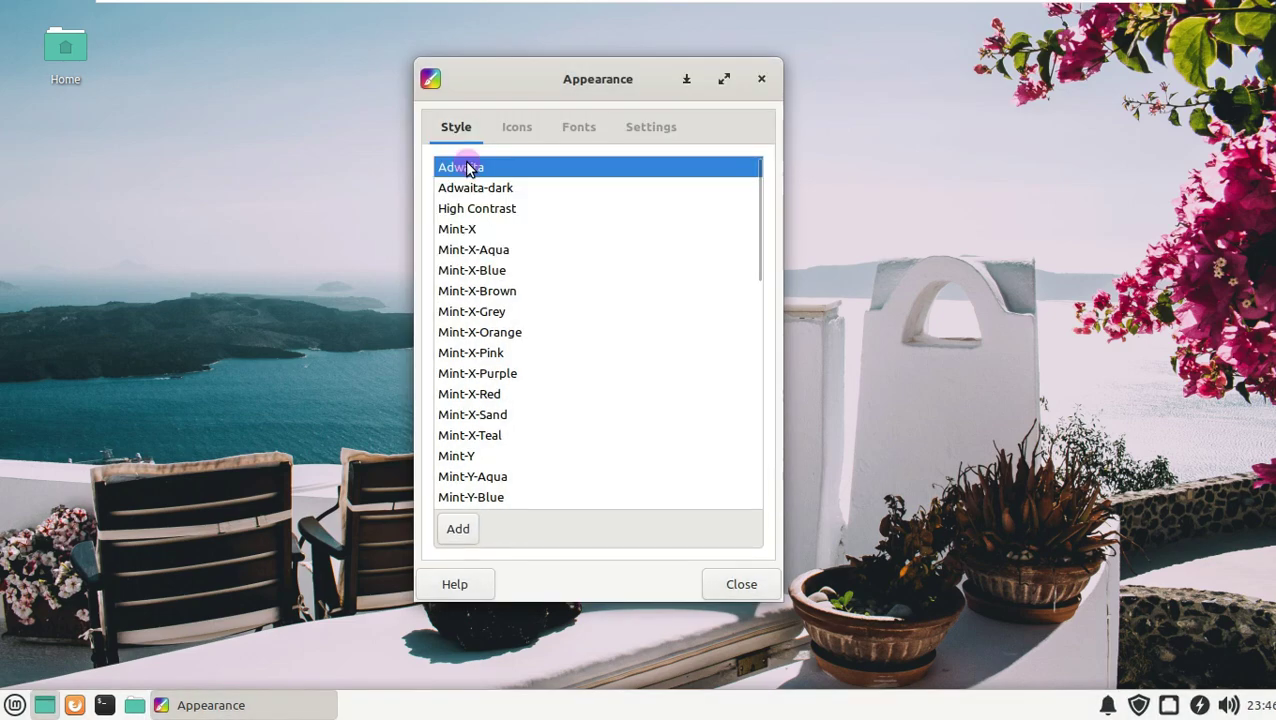
# View the icon, font and general appearance settings and close the Appearance window.
pyautogui.click(516, 128)
pyautogui.click(579, 129)
pyautogui.click(642, 128)
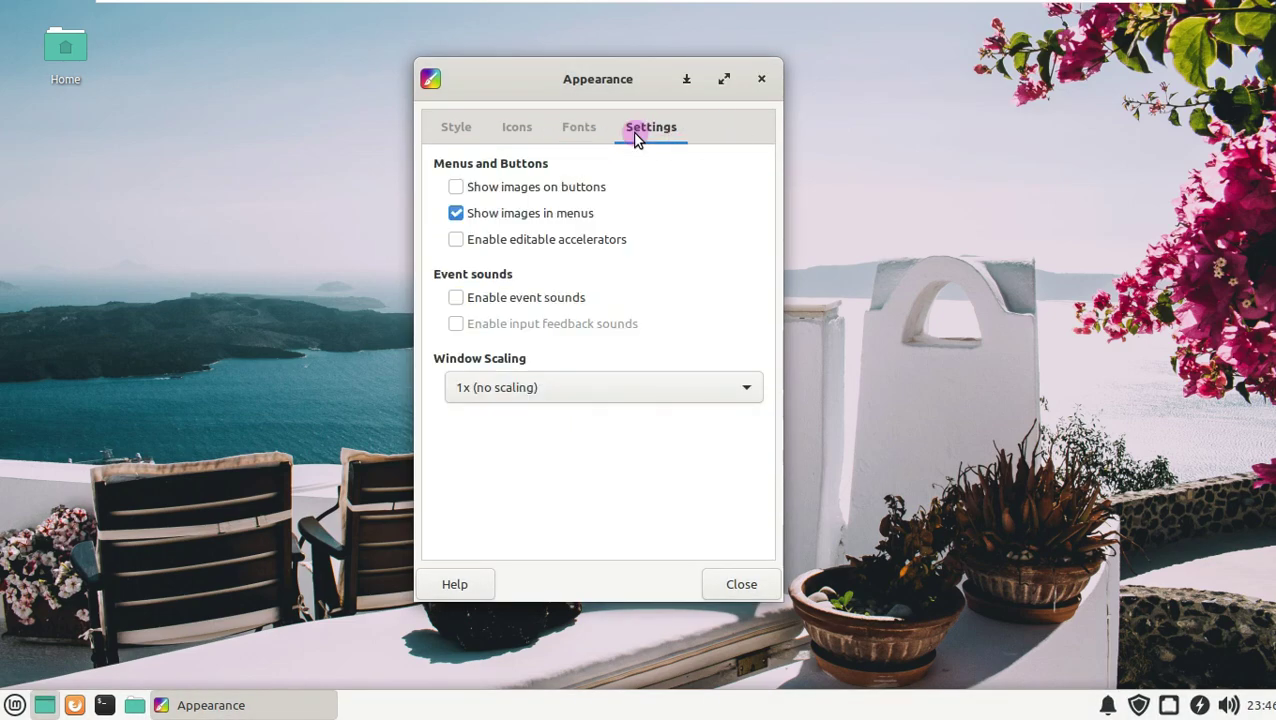
pyautogui.click(759, 80)
# Open Desktop Settings from the full application list, view the window manager options, and close the window.
pyautogui.click(15, 705)
pyautogui.click(83, 189)
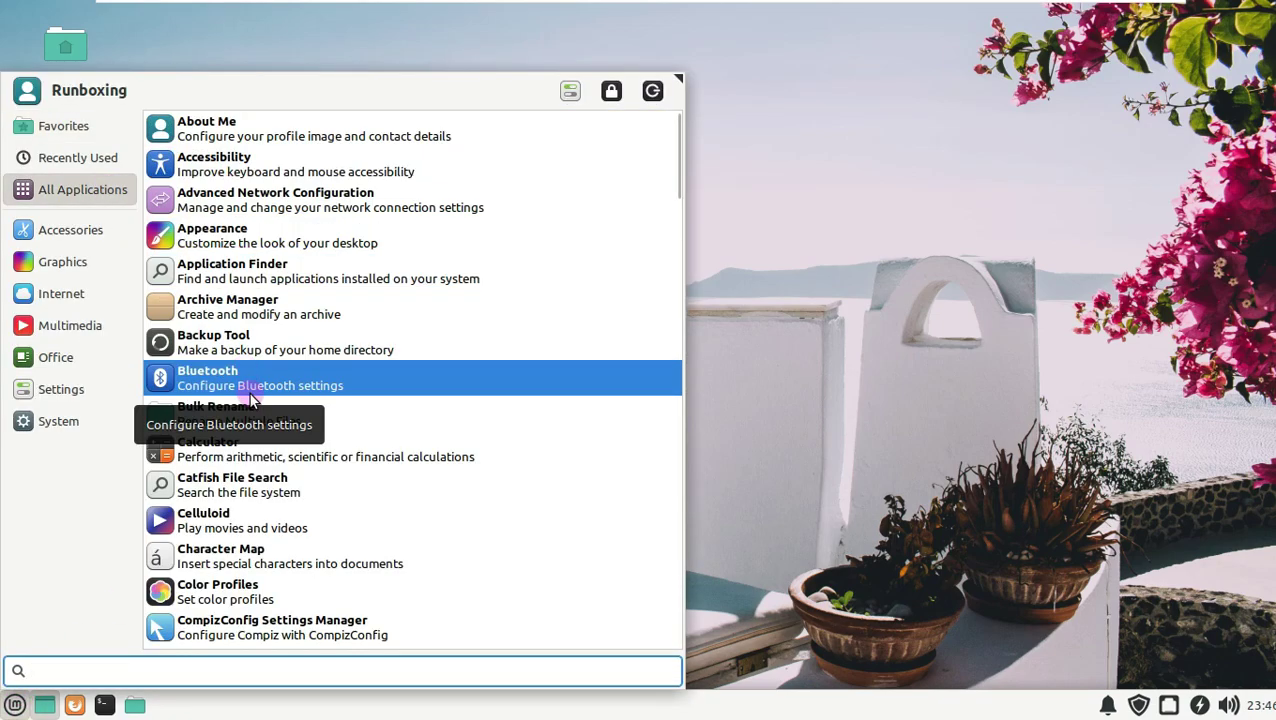
pyautogui.scroll(-3, 250, 405)
pyautogui.scroll(-3, 320, 400)
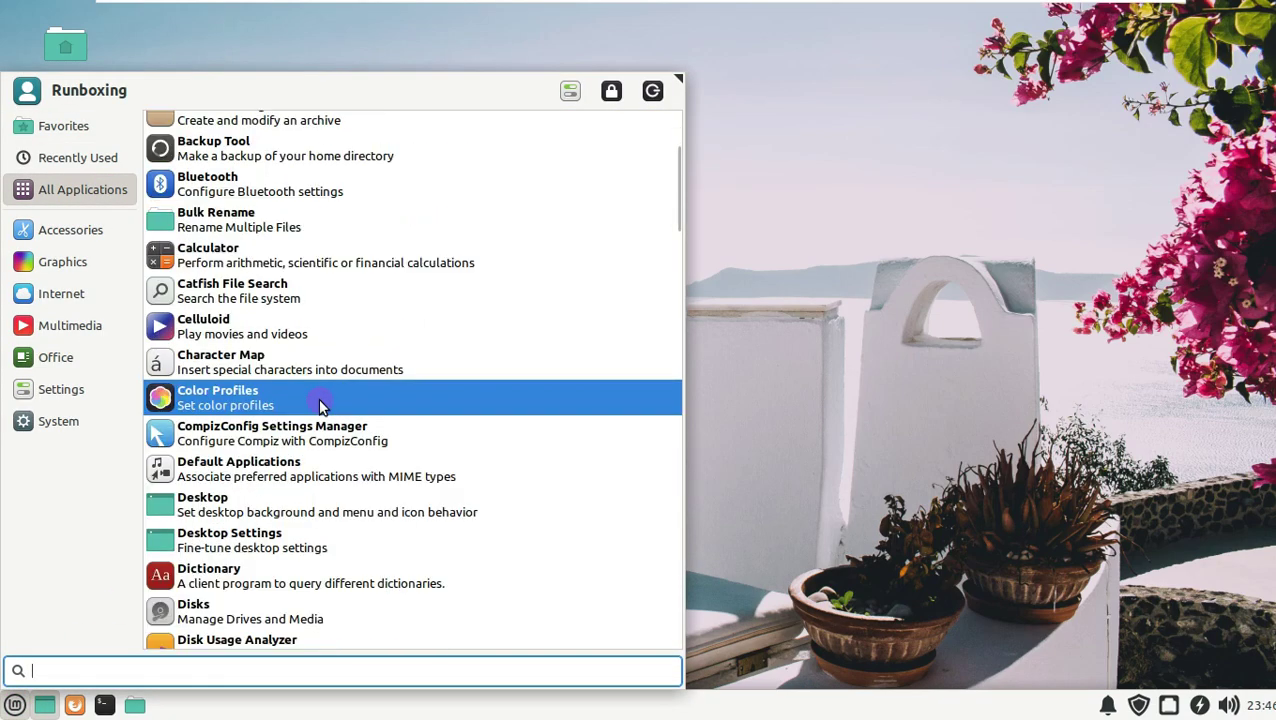
pyautogui.click(274, 538)
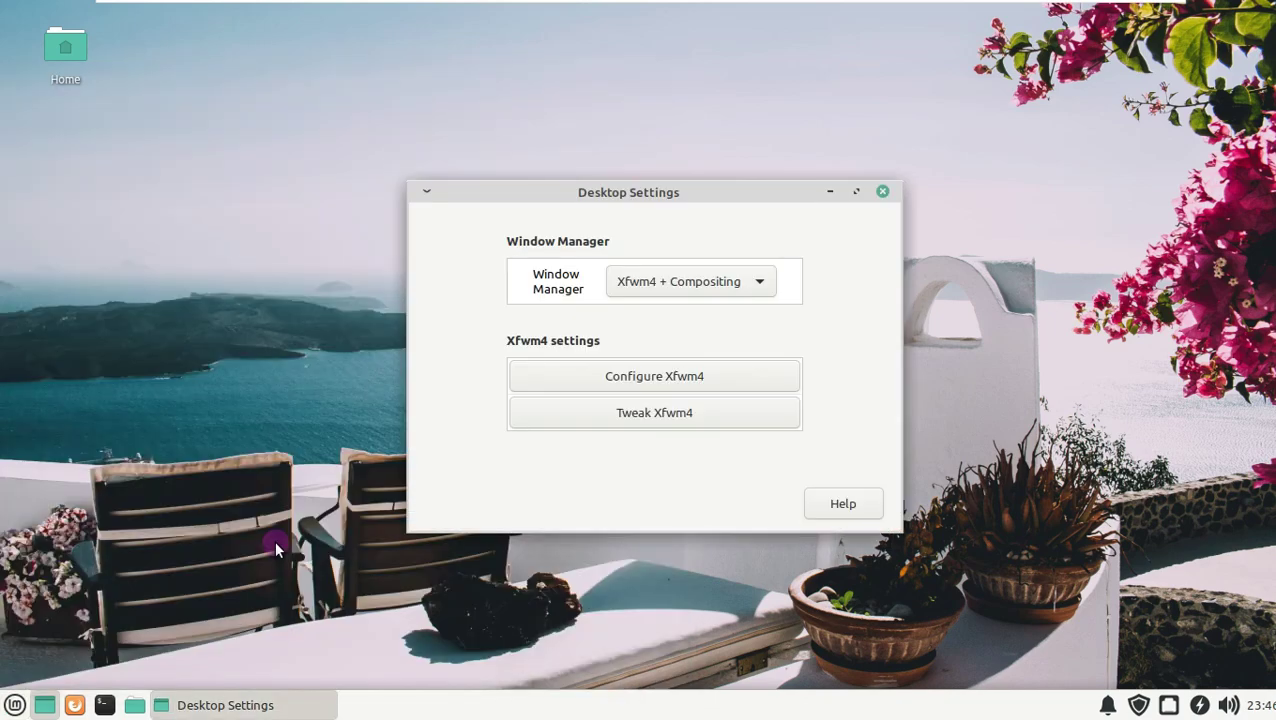
pyautogui.click(883, 193)
# Open Disk Usage Analyzer from the full application list, move its window toward the middle of the desktop, and close it.
pyautogui.click(15, 705)
pyautogui.click(83, 189)
pyautogui.scroll(-2, 276, 200)
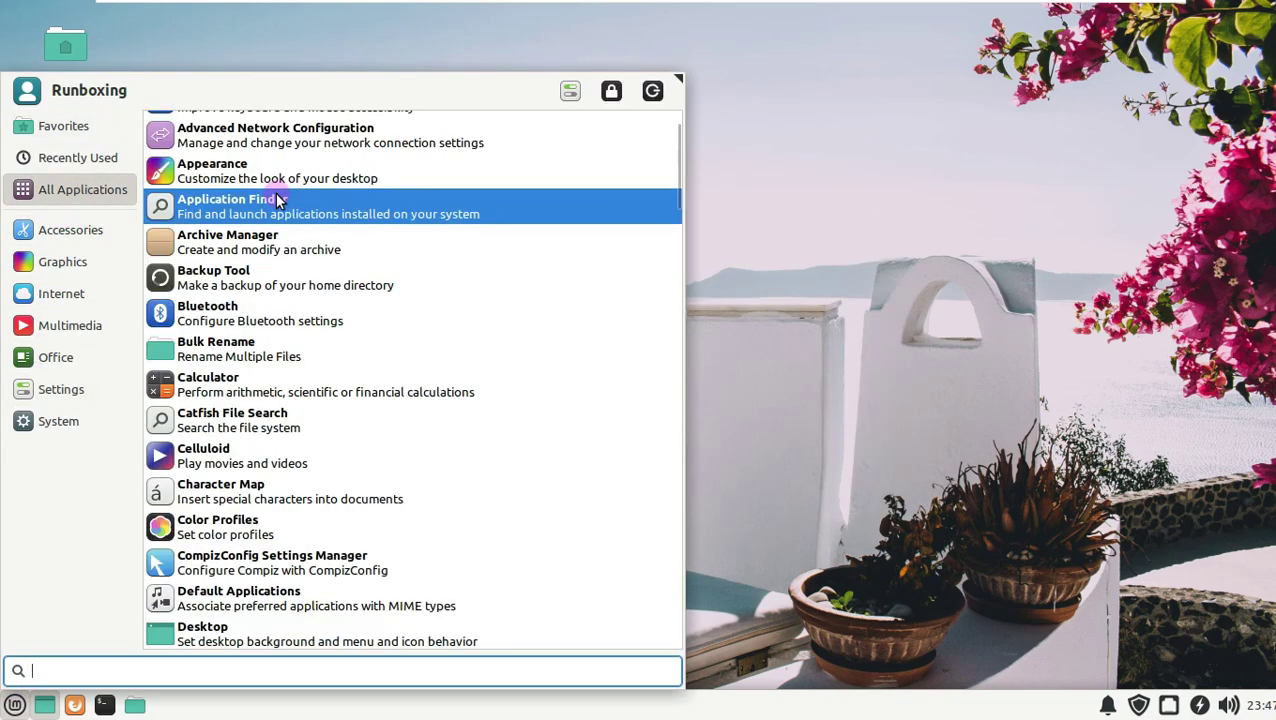
pyautogui.scroll(-9, 300, 200)
pyautogui.scroll(-4, 305, 207)
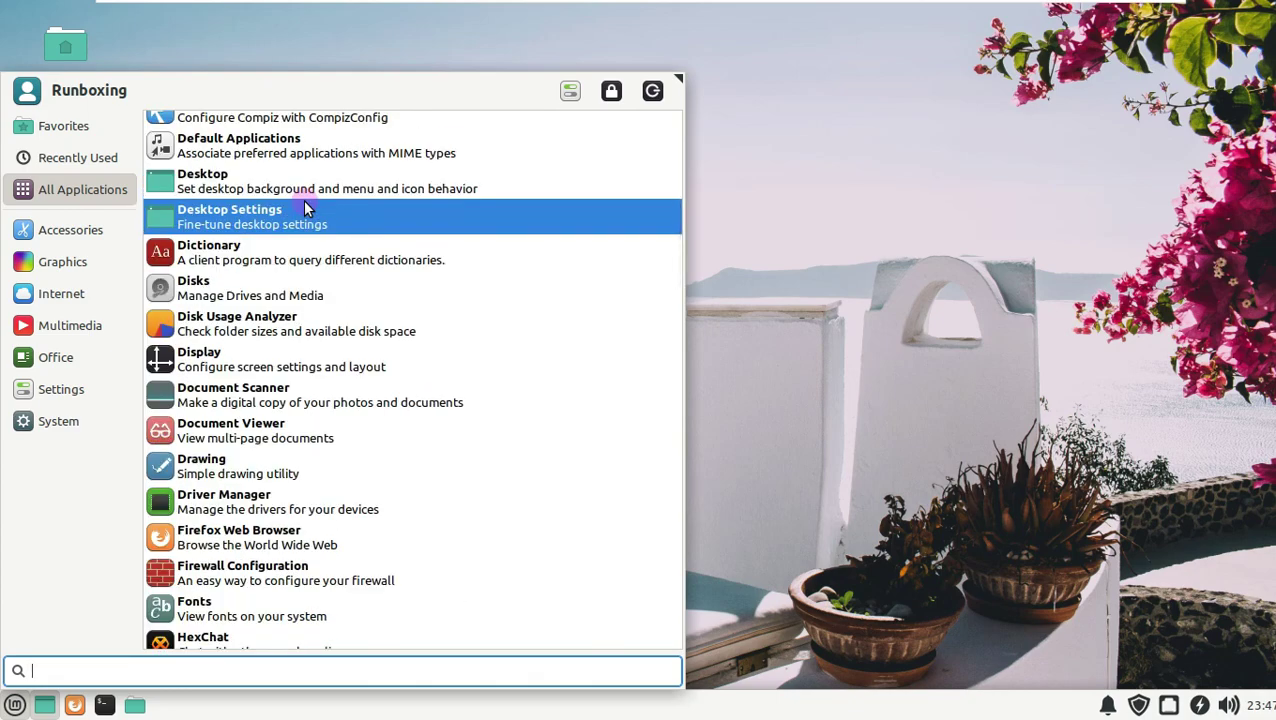
pyautogui.scroll(-2, 322, 250)
pyautogui.click(322, 262)
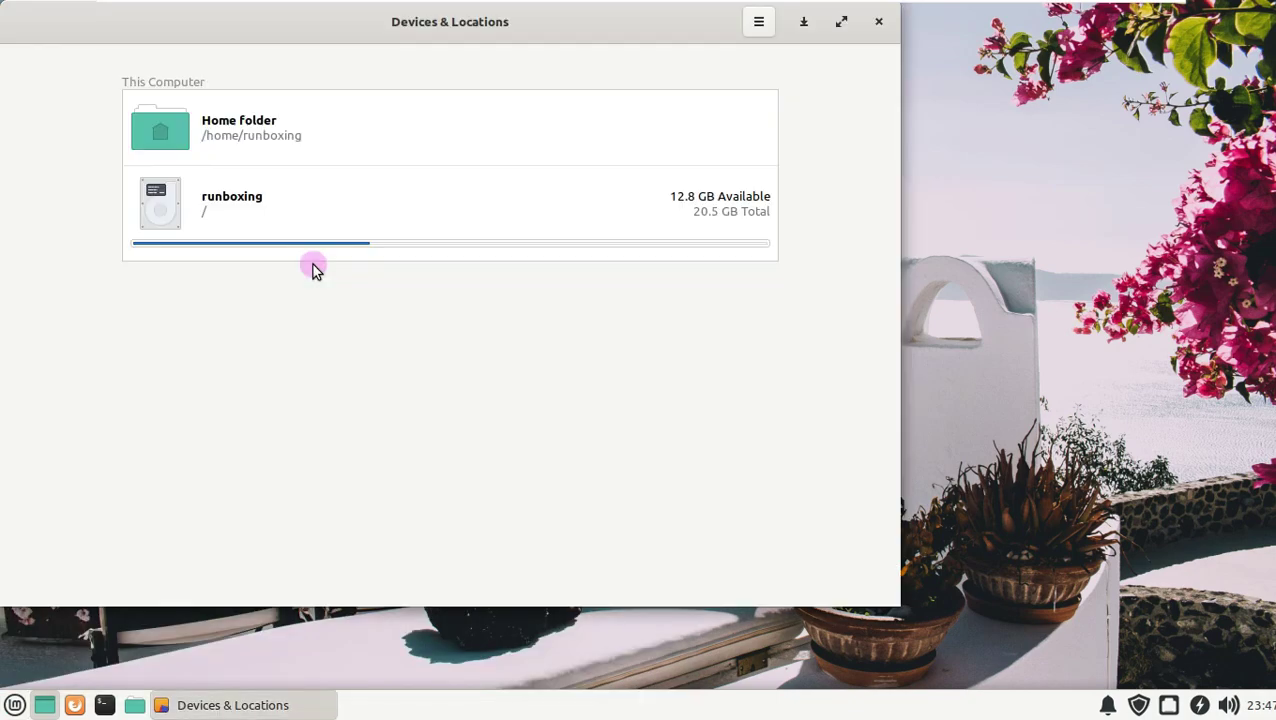
pyautogui.moveTo(441, 28); pyautogui.dragTo(603, 76)
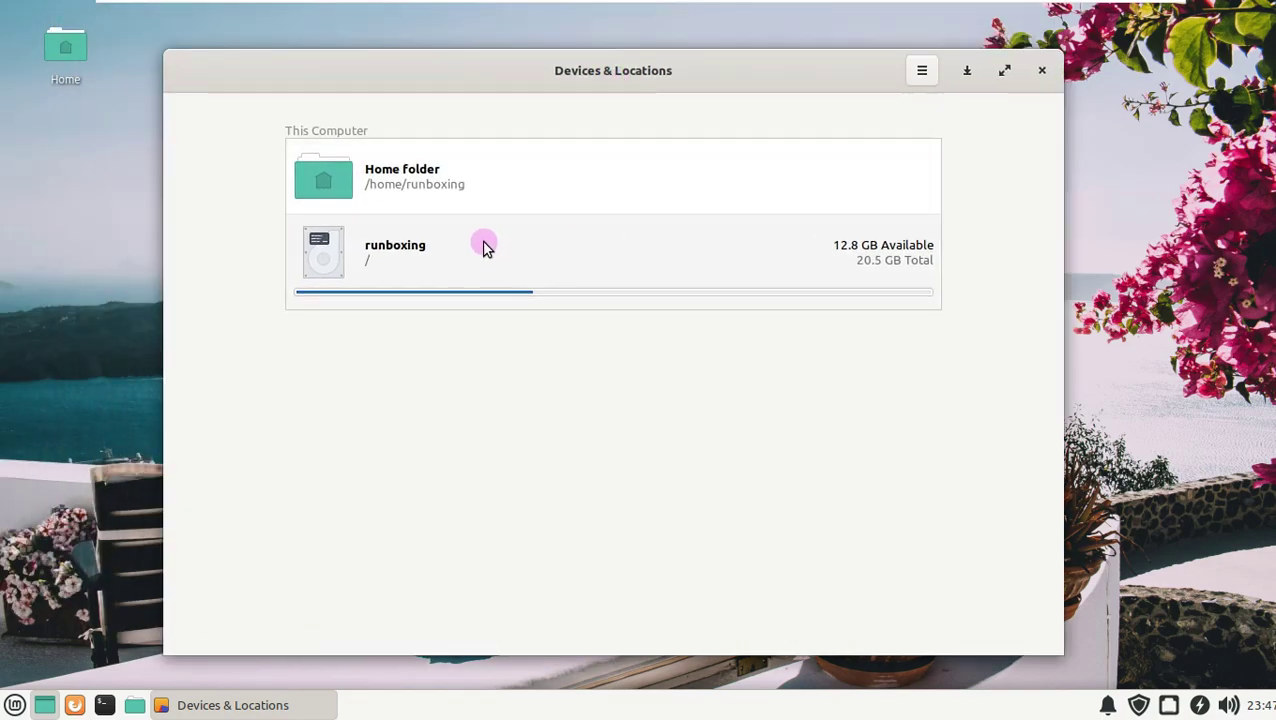
pyautogui.click(1042, 68)
# Open the Qt5 Configuration Tool, view its font, icon theme, interface and style sheet settings, and close it.
pyautogui.press('super')
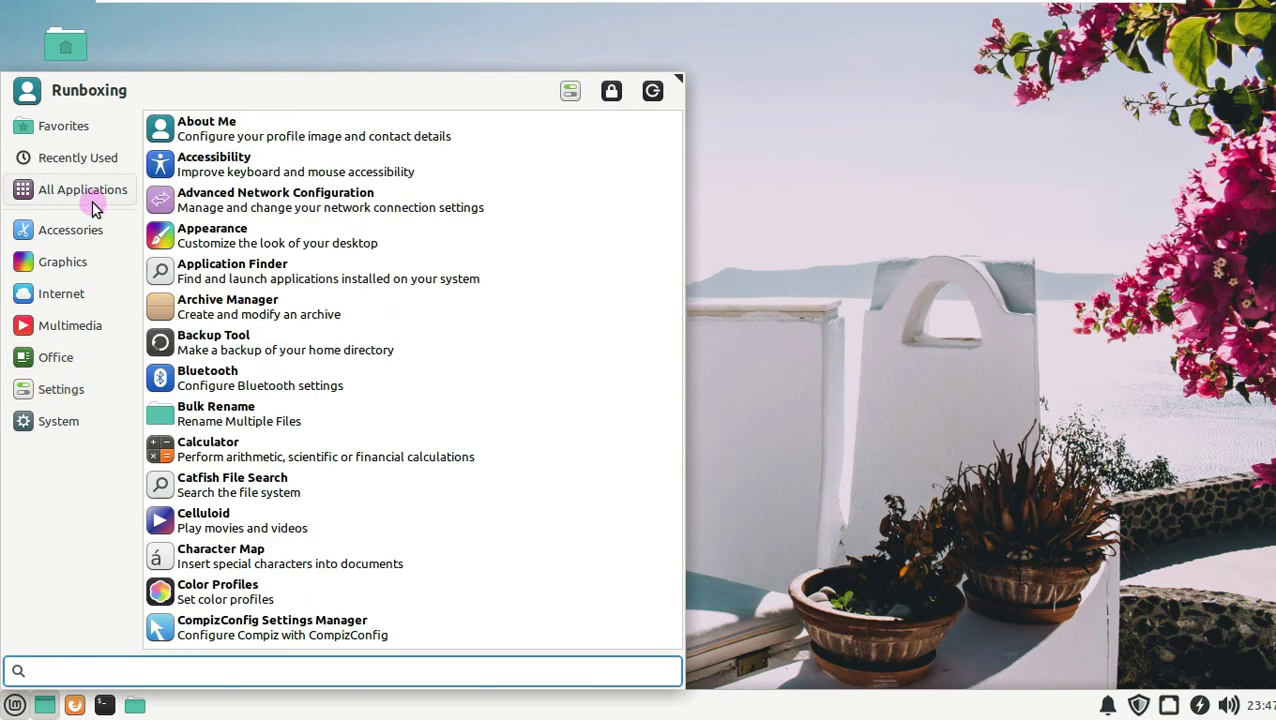
pyautogui.click(90, 192)
pyautogui.scroll(-5, 310, 350)
pyautogui.scroll(-8, 307, 377)
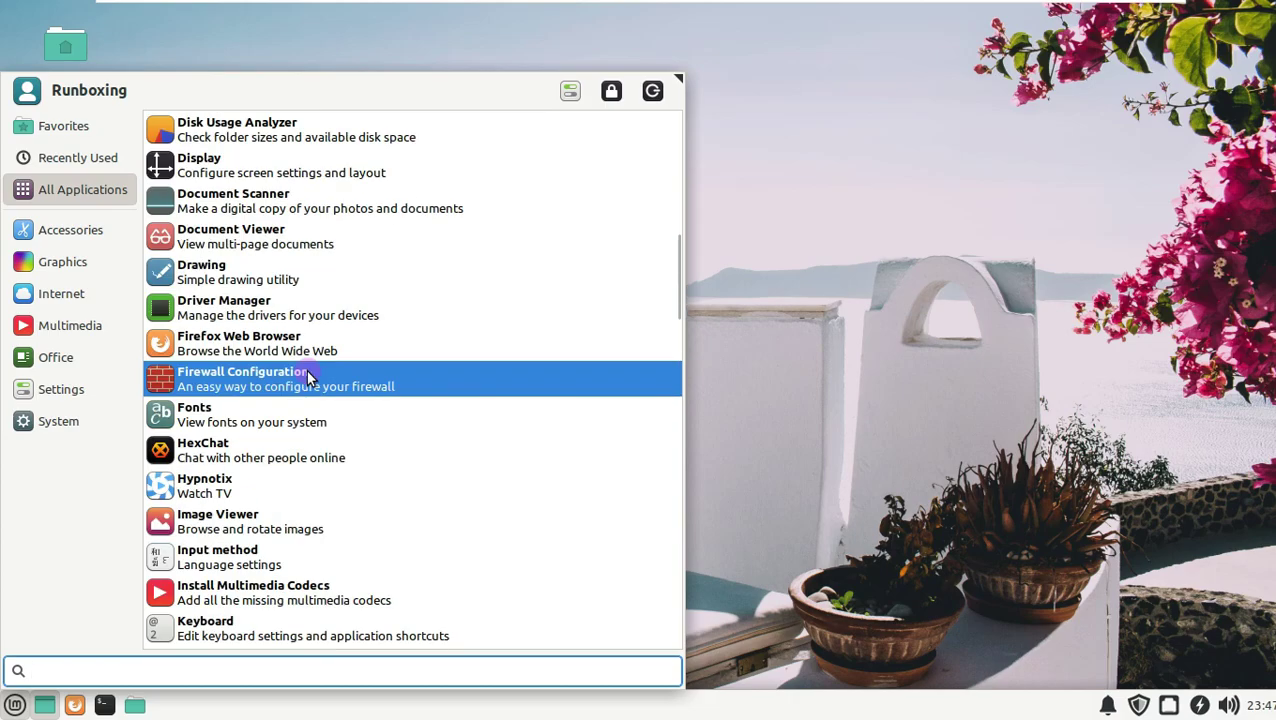
pyautogui.scroll(-7, 307, 377)
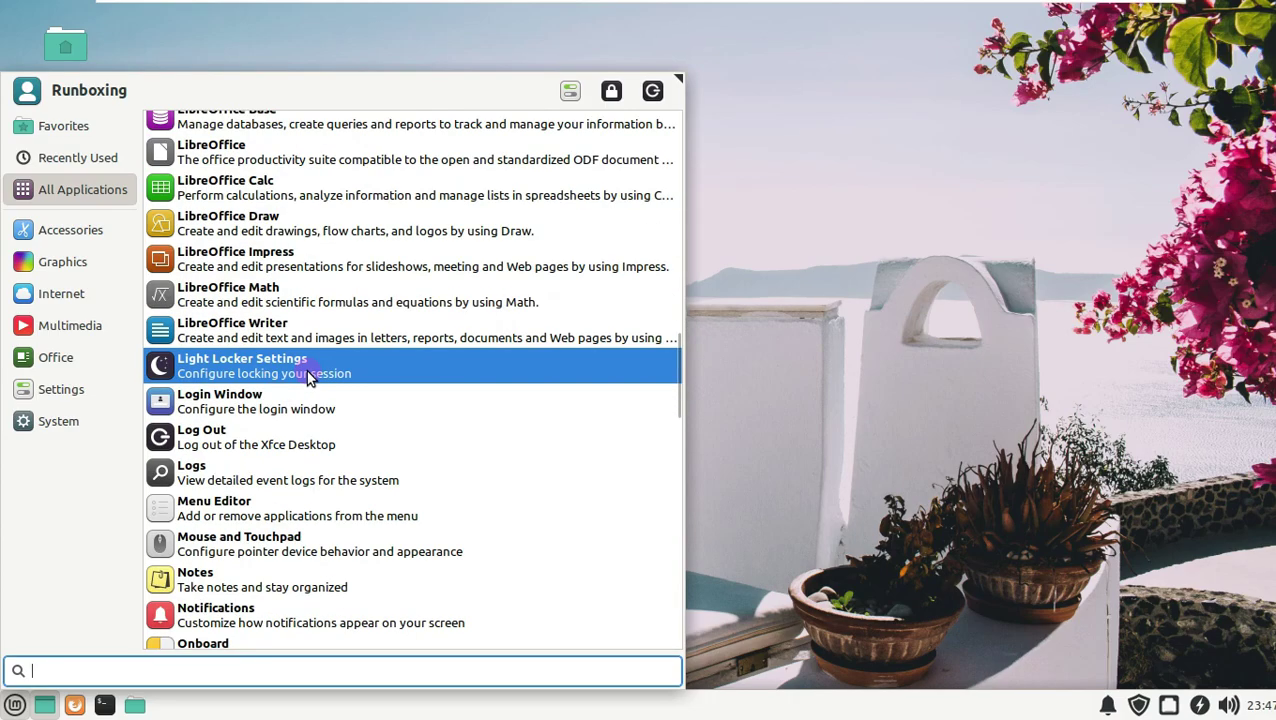
pyautogui.click(310, 492)
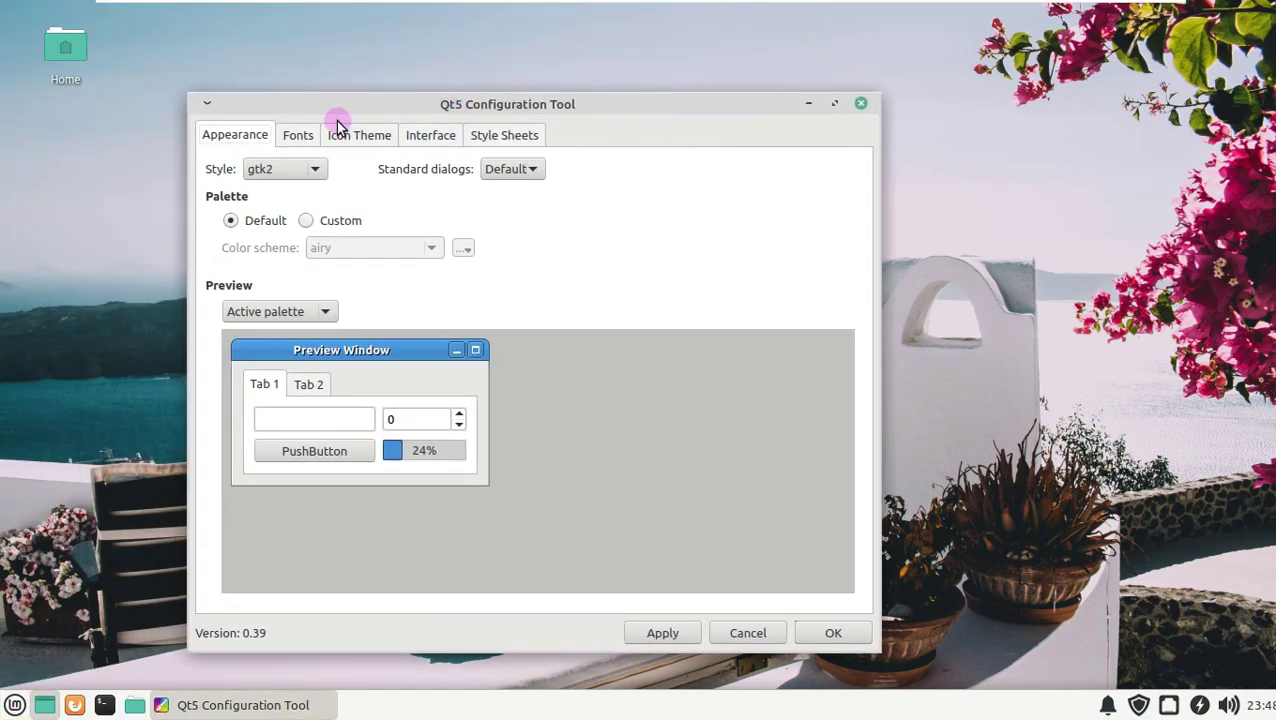
pyautogui.click(303, 135)
pyautogui.click(359, 135)
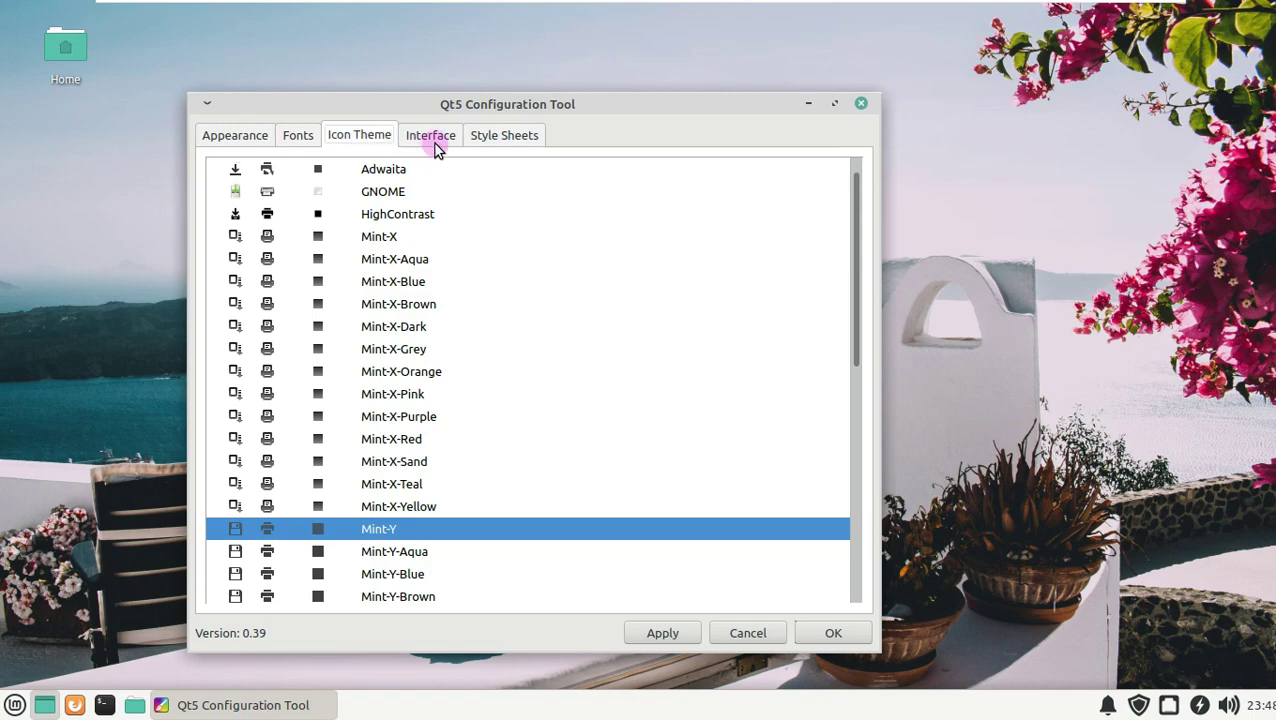
pyautogui.click(432, 138)
pyautogui.click(489, 140)
pyautogui.click(850, 104)
# Look through the System category of the application launcher.
pyautogui.click(15, 705)
pyautogui.click(58, 421)
pyautogui.scroll(-3, 385, 224)
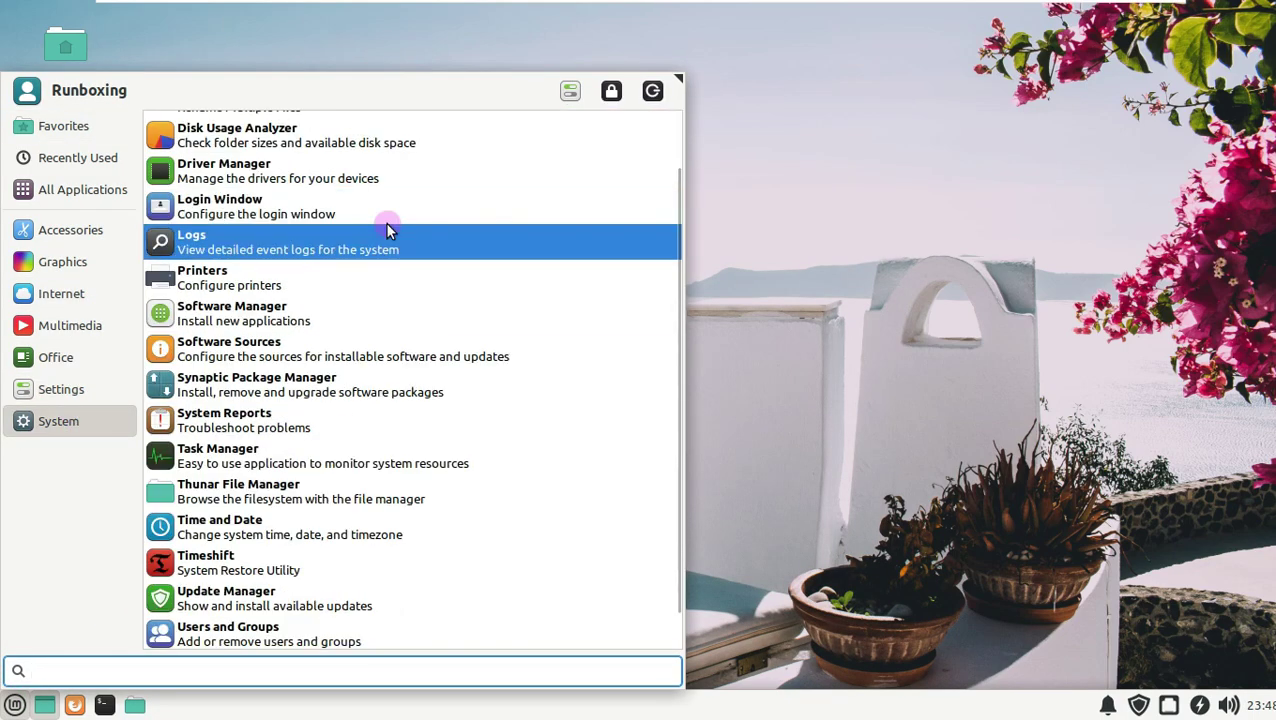
# Look through the Settings category of the launcher, open the Welcome Screen from it, and close that window.
pyautogui.click(108, 393)
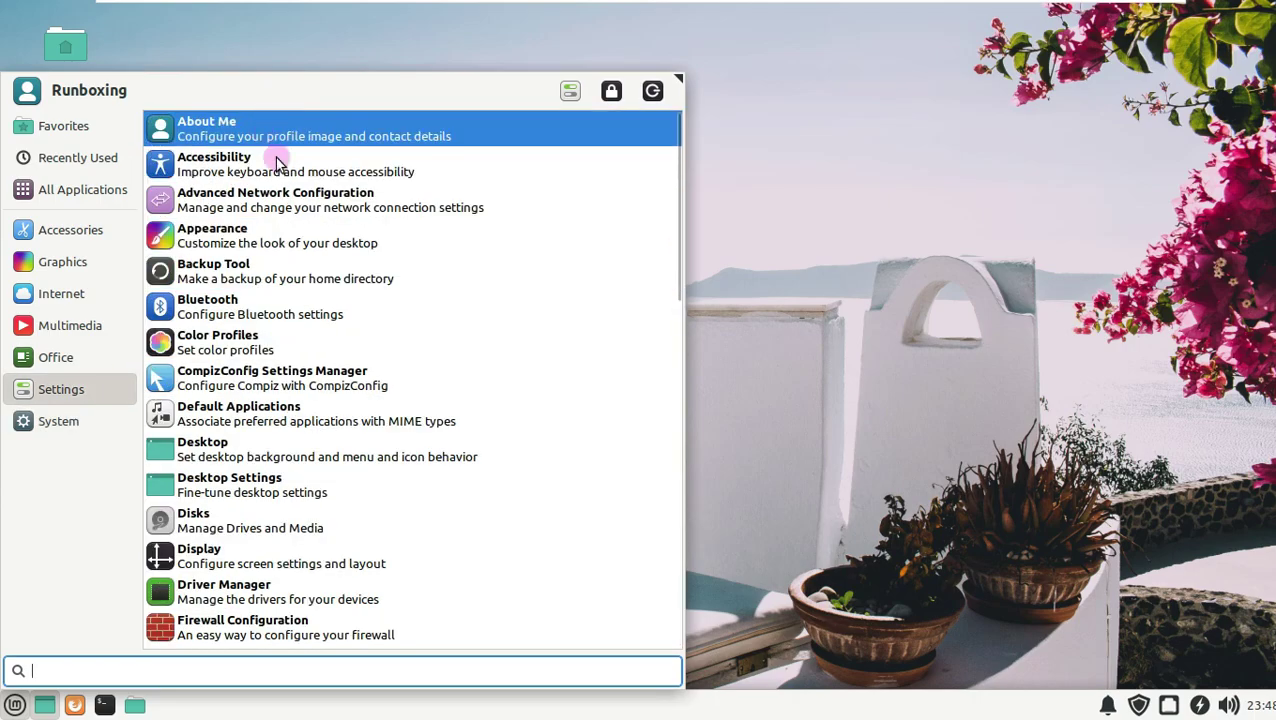
pyautogui.scroll(-2, 293, 279)
pyautogui.scroll(-9, 293, 279)
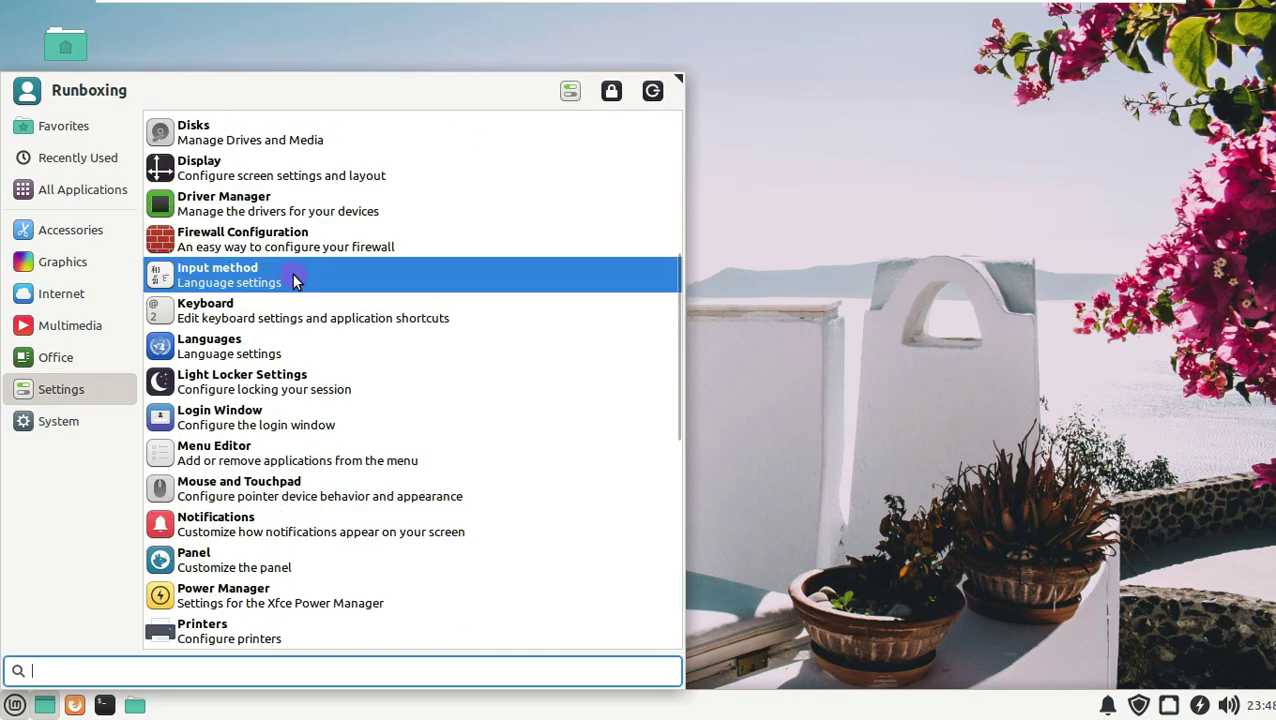
pyautogui.scroll(-9, 293, 280)
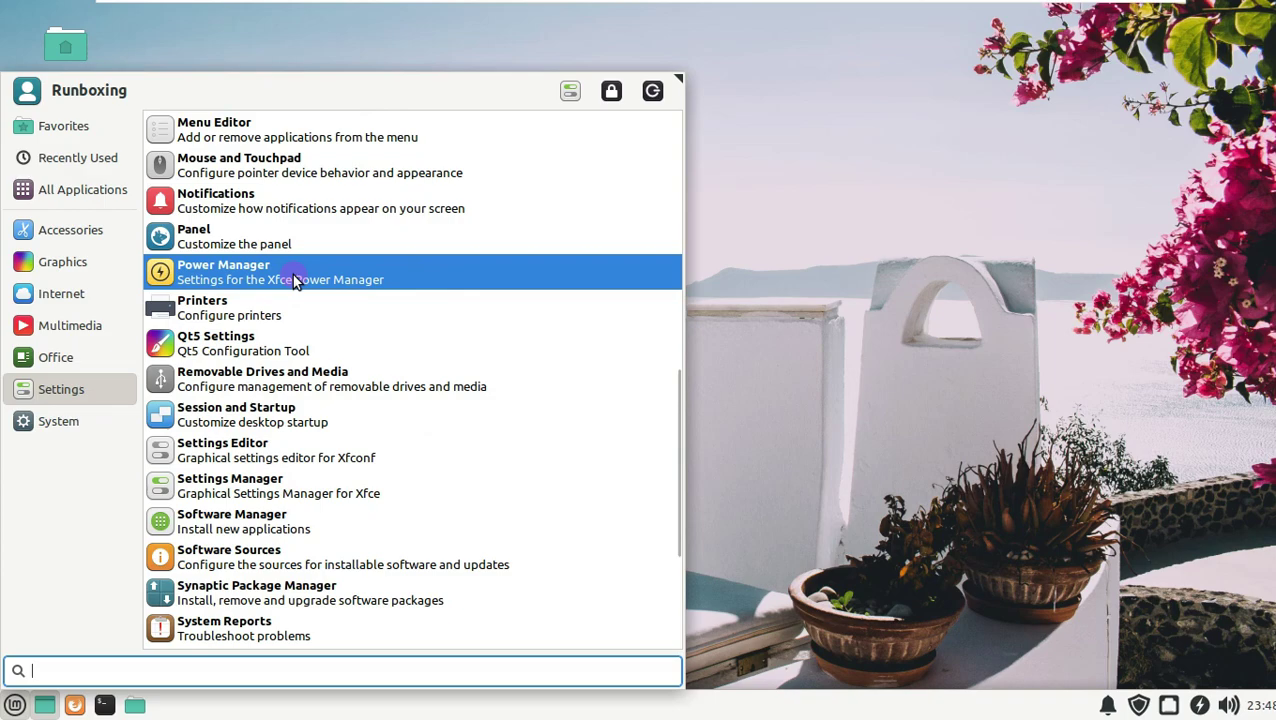
pyautogui.scroll(-7, 293, 280)
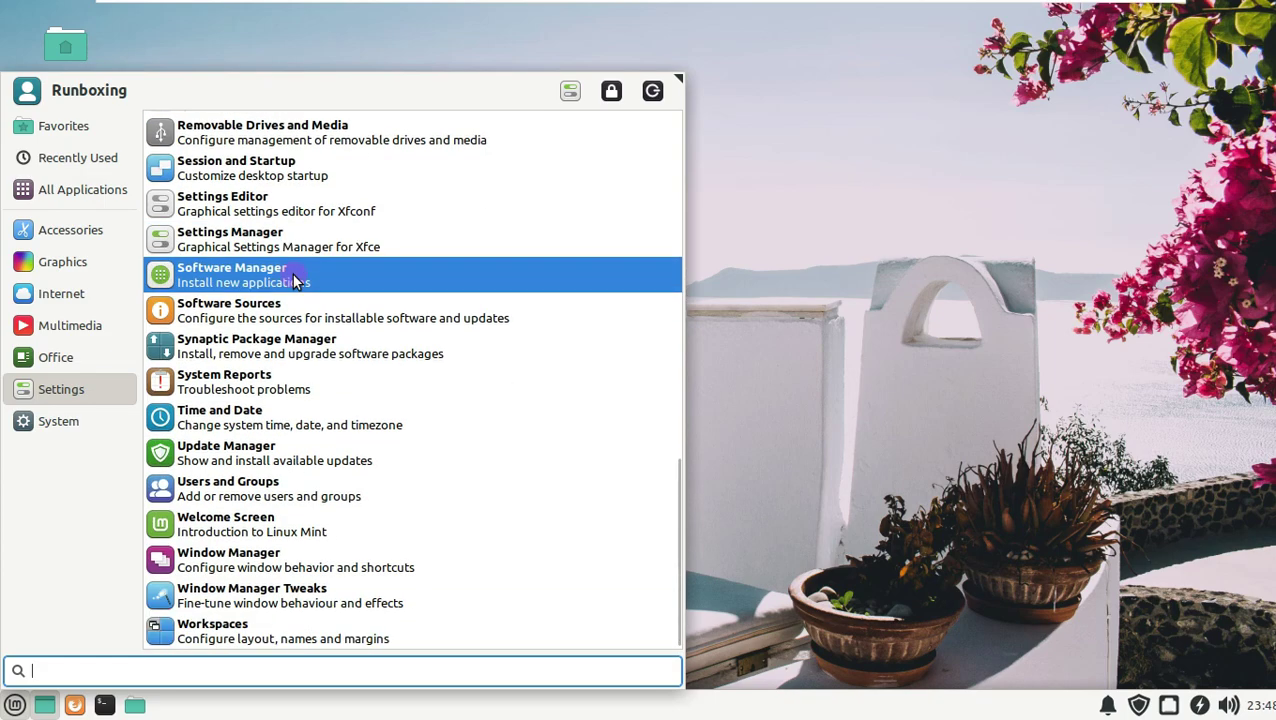
pyautogui.click(288, 524)
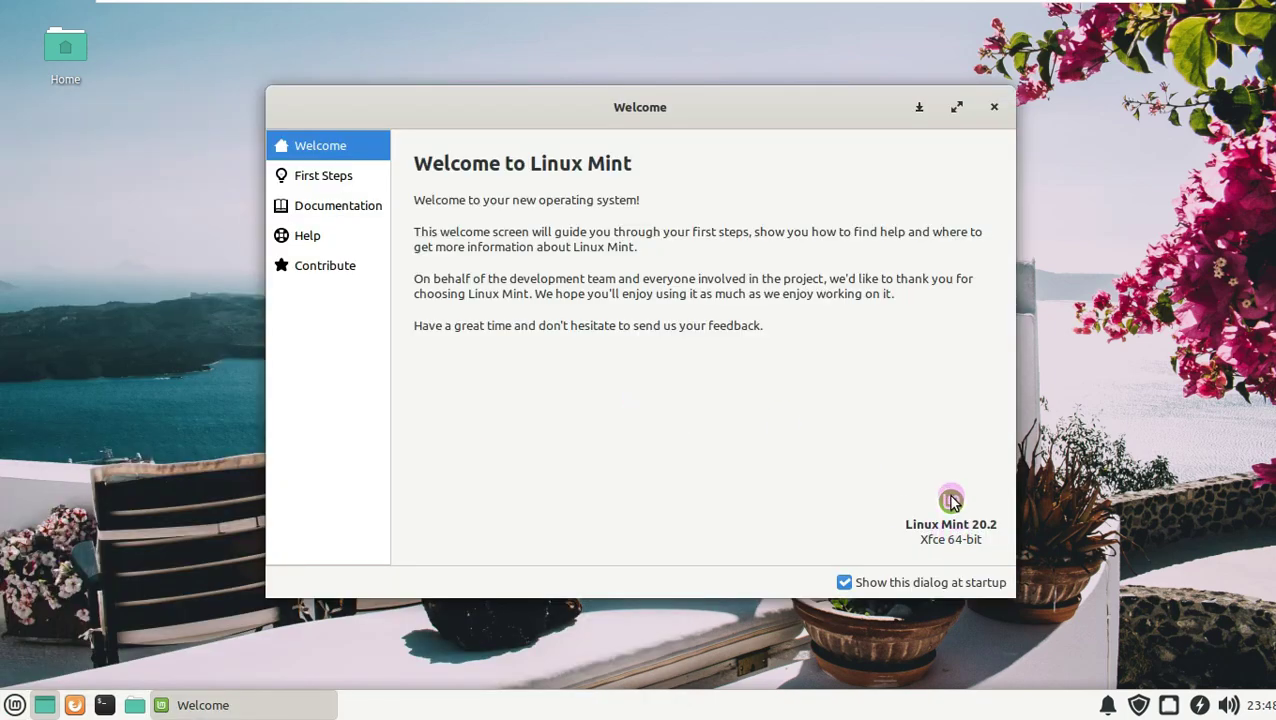
pyautogui.click(997, 107)
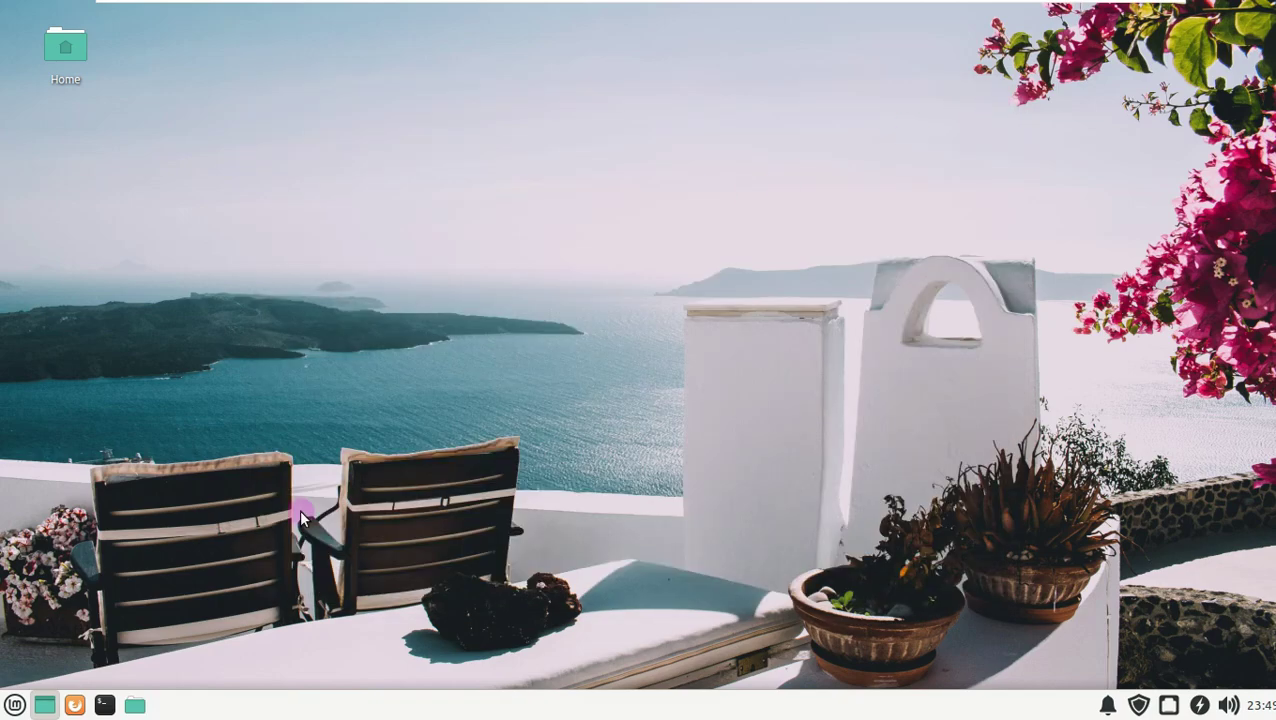
# Look through the System, Settings, Office, Multimedia, Internet, Graphics and Accessories applications and close the launcher.
pyautogui.click(16, 705)
pyautogui.click(58, 424)
pyautogui.click(86, 390)
pyautogui.scroll(-10, 313, 256)
pyautogui.click(56, 357)
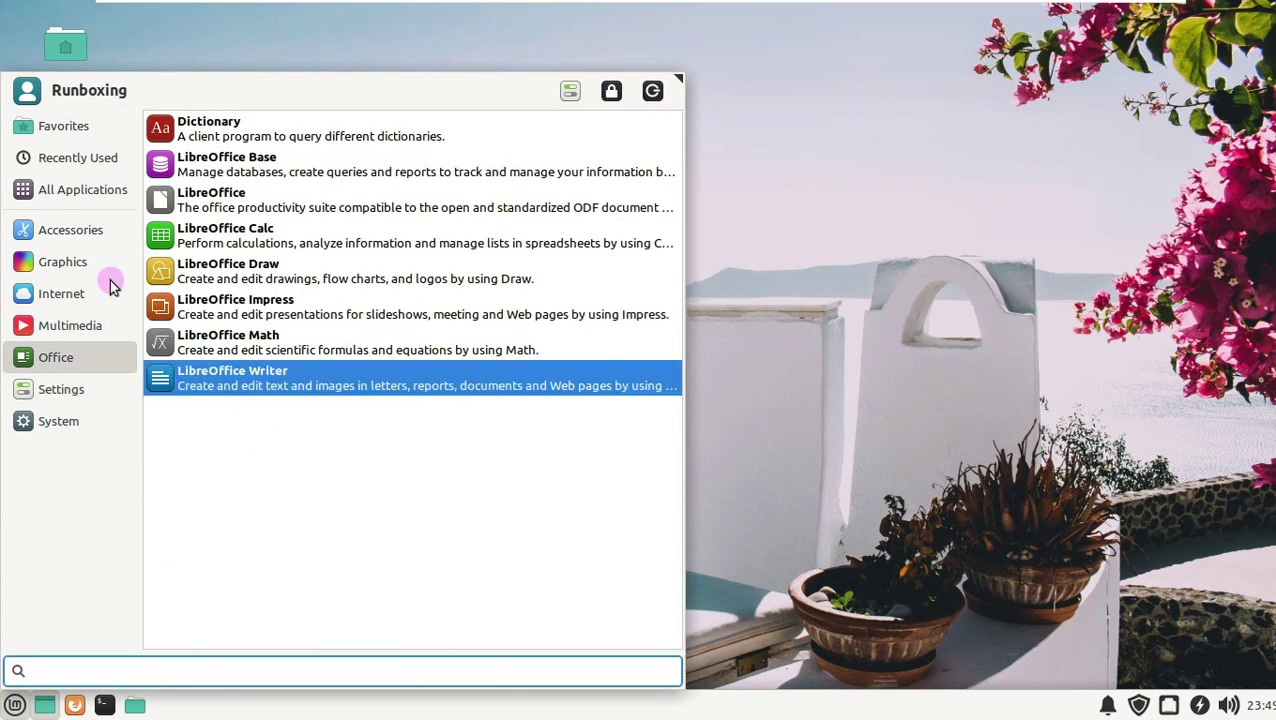
pyautogui.click(85, 325)
pyautogui.click(62, 293)
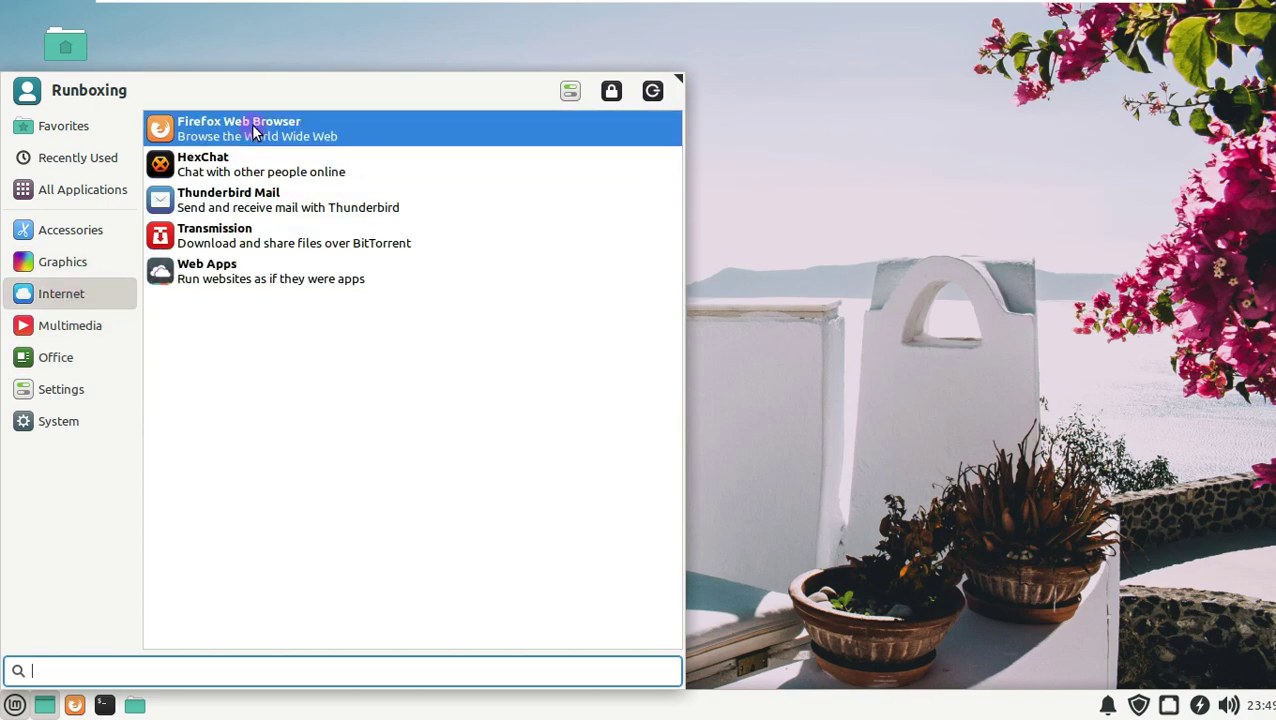
pyautogui.click(79, 270)
pyautogui.click(75, 232)
pyautogui.scroll(-2, 376, 151)
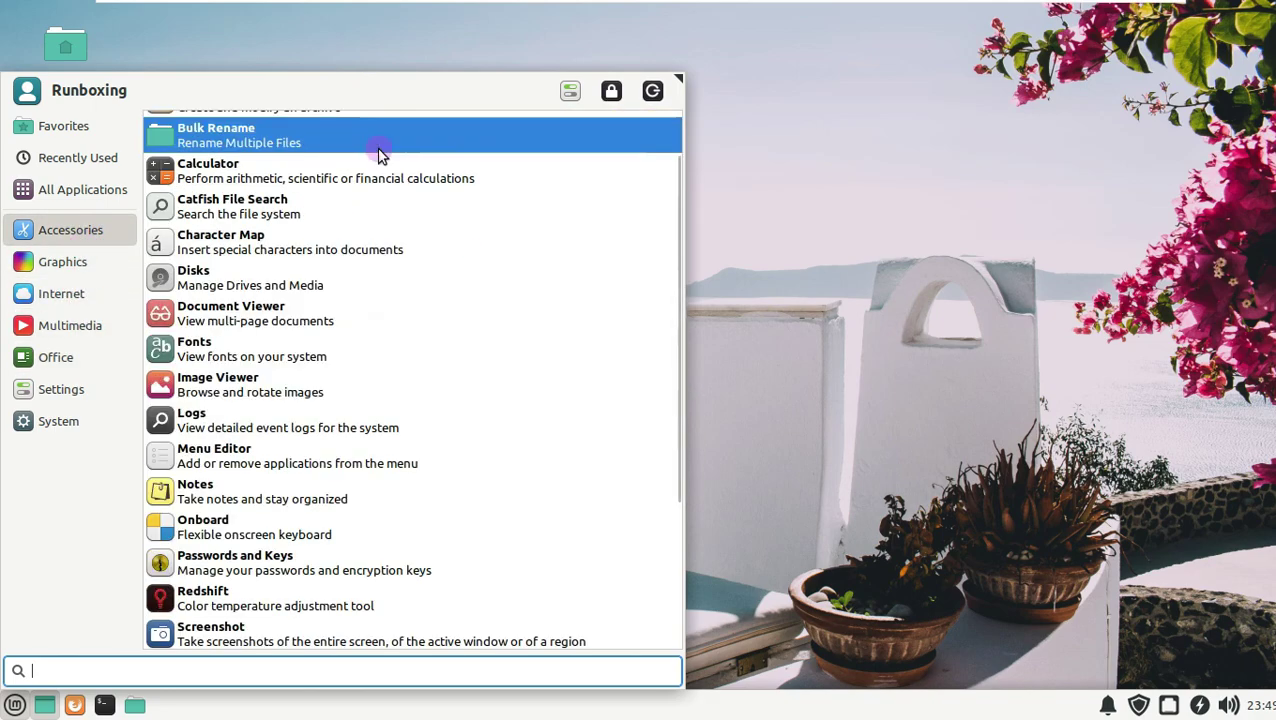
pyautogui.scroll(-5, 390, 190)
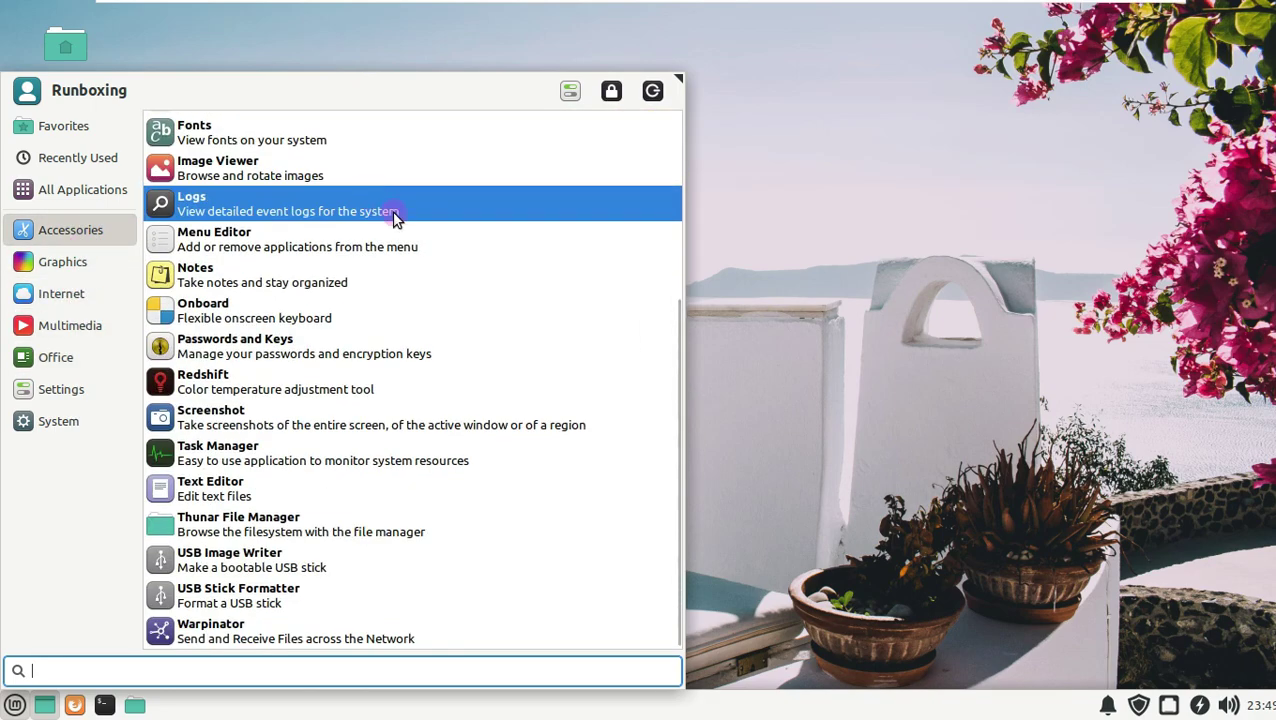
pyautogui.click(866, 251)
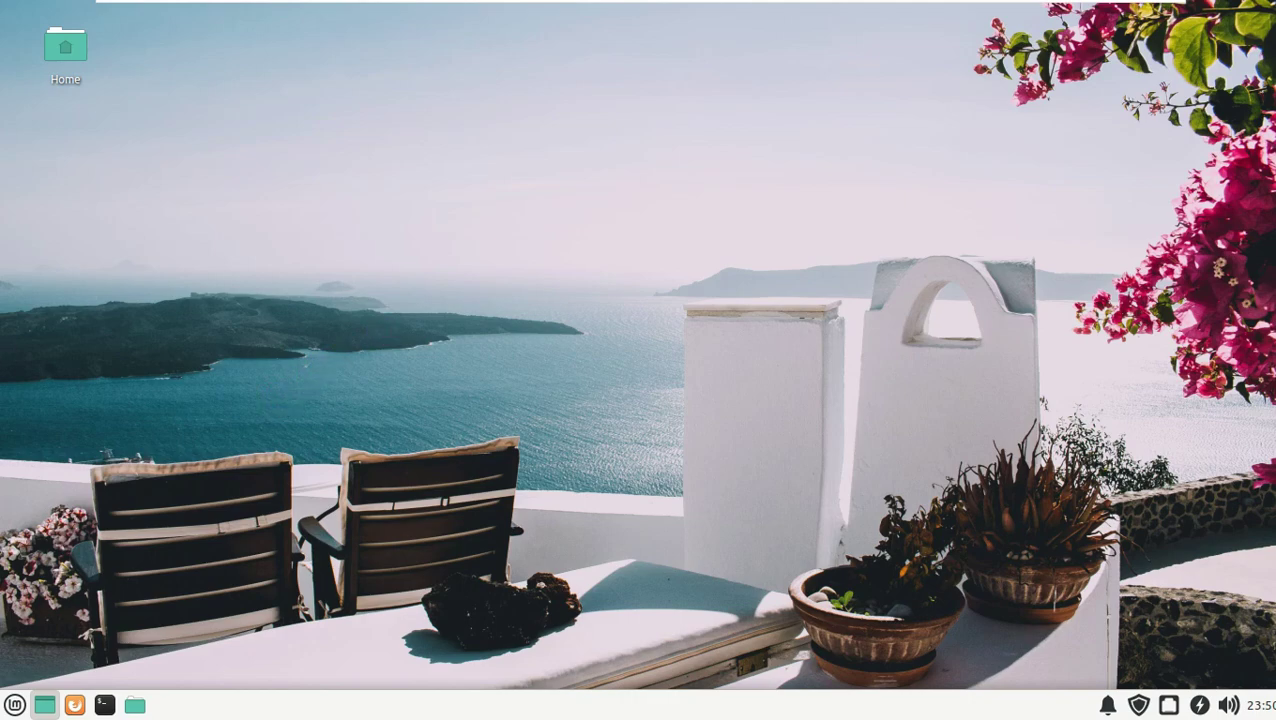
pyautogui.click(74, 705)
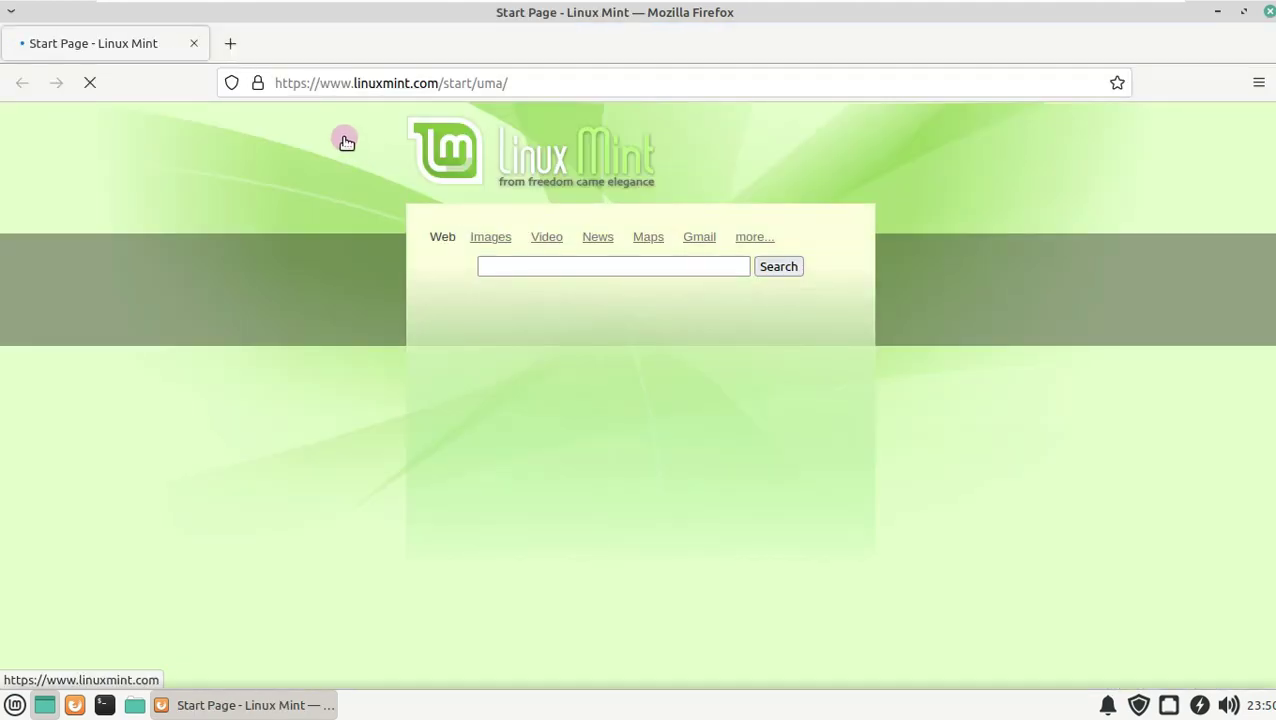
pyautogui.rightClick(414, 84)
pyautogui.click(490, 208)
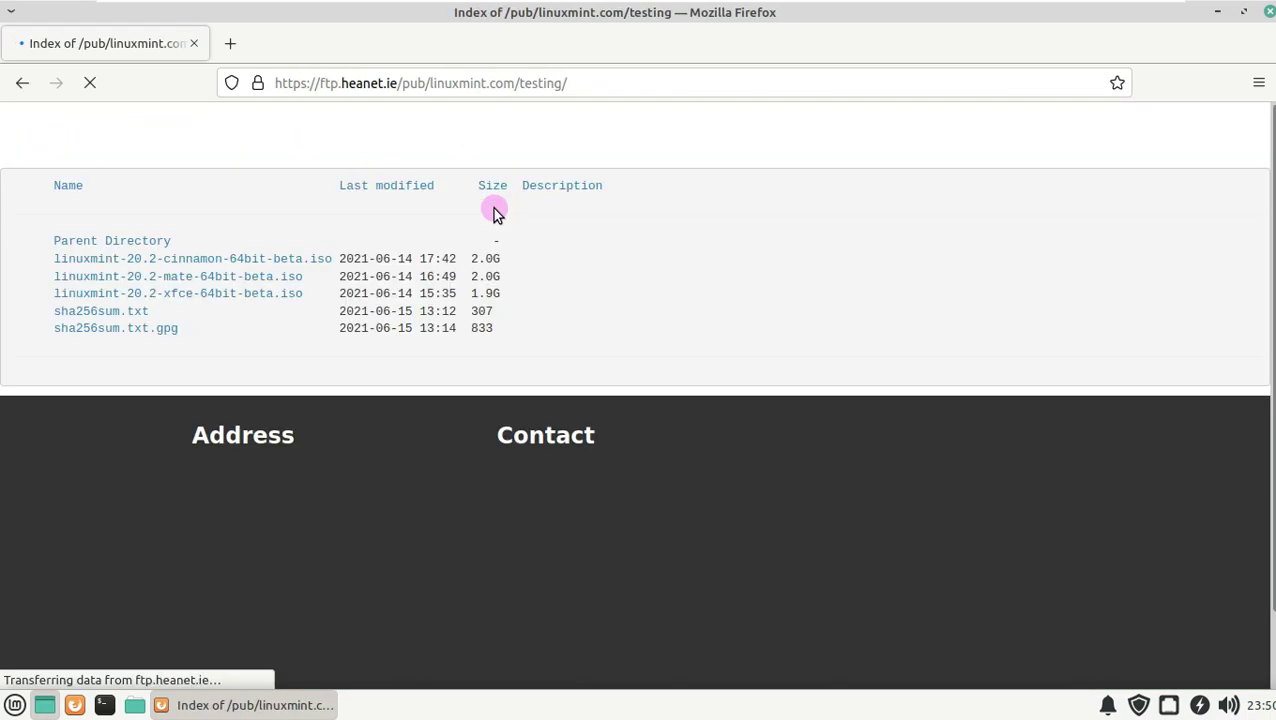
pyautogui.moveTo(60, 311)
pyautogui.mouseDown()
pyautogui.moveTo(125, 290)
pyautogui.moveTo(52, 294)
pyautogui.mouseUp()
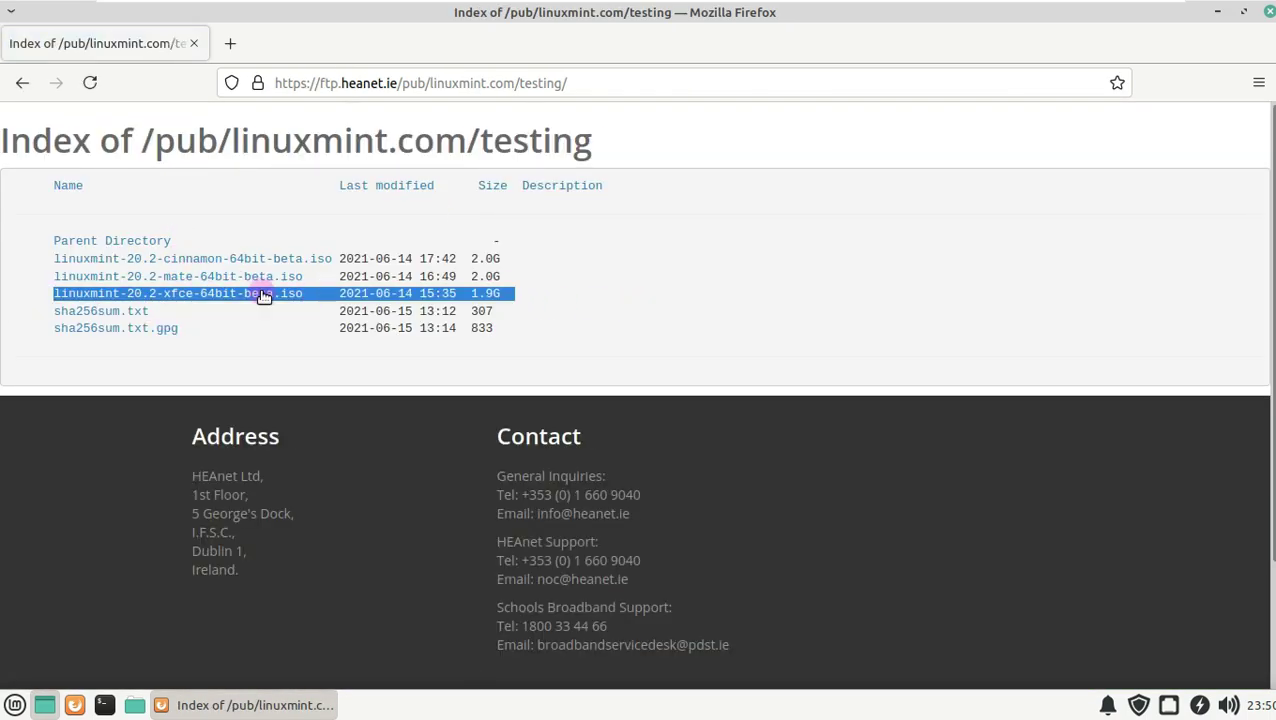
pyautogui.click(559, 295)
# Go to youtube.com/runboxing and complete the cookie consent page to reach the channel.
pyautogui.click(464, 91)
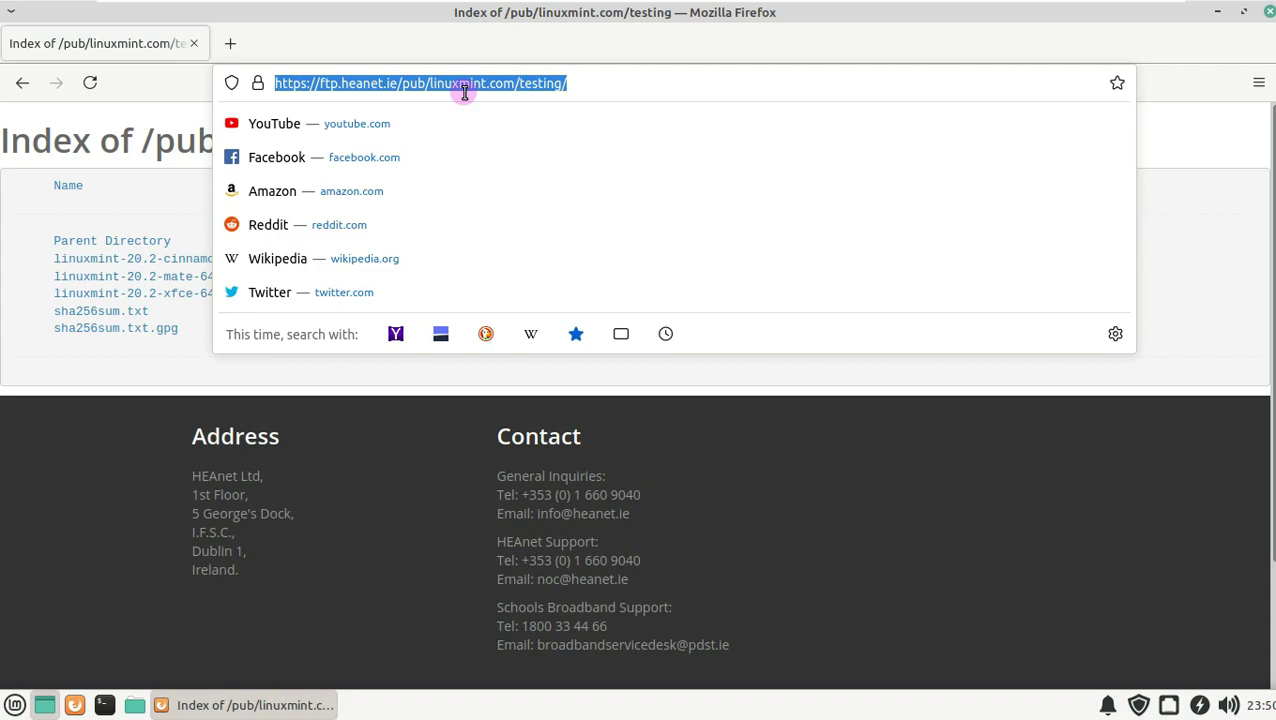
pyautogui.write('youtube.com/runboxing')
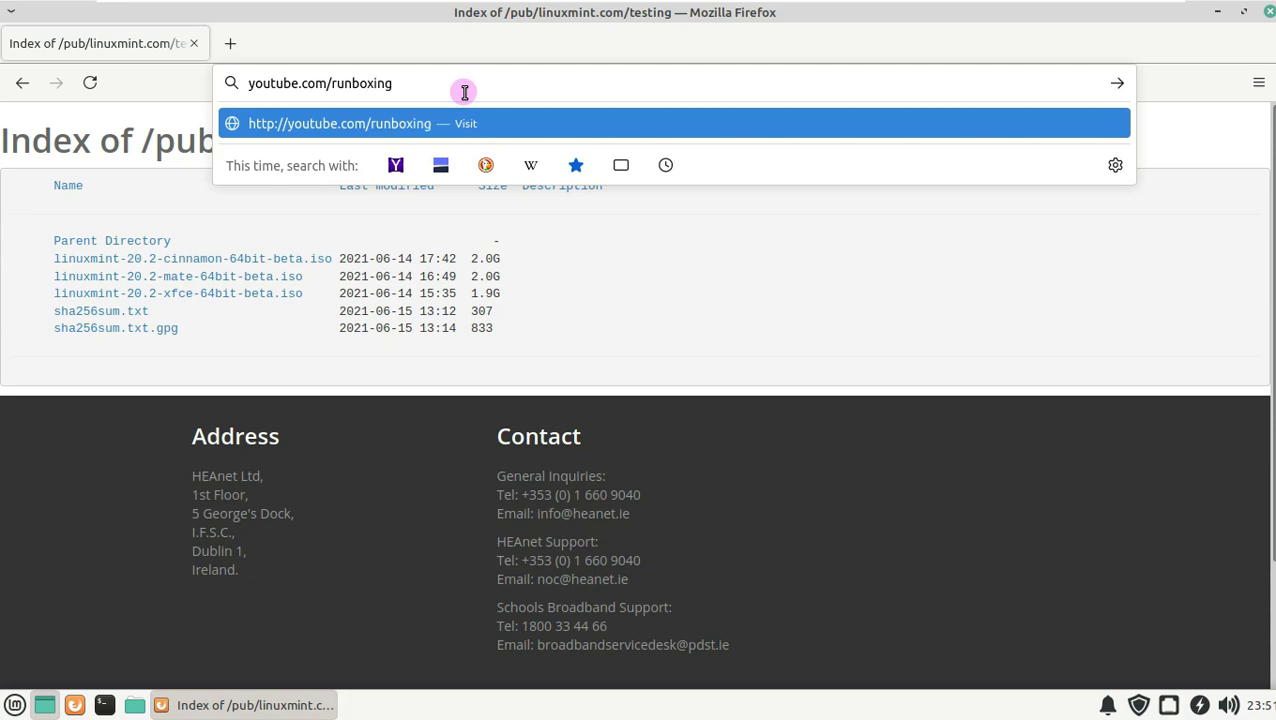
pyautogui.press('Return')
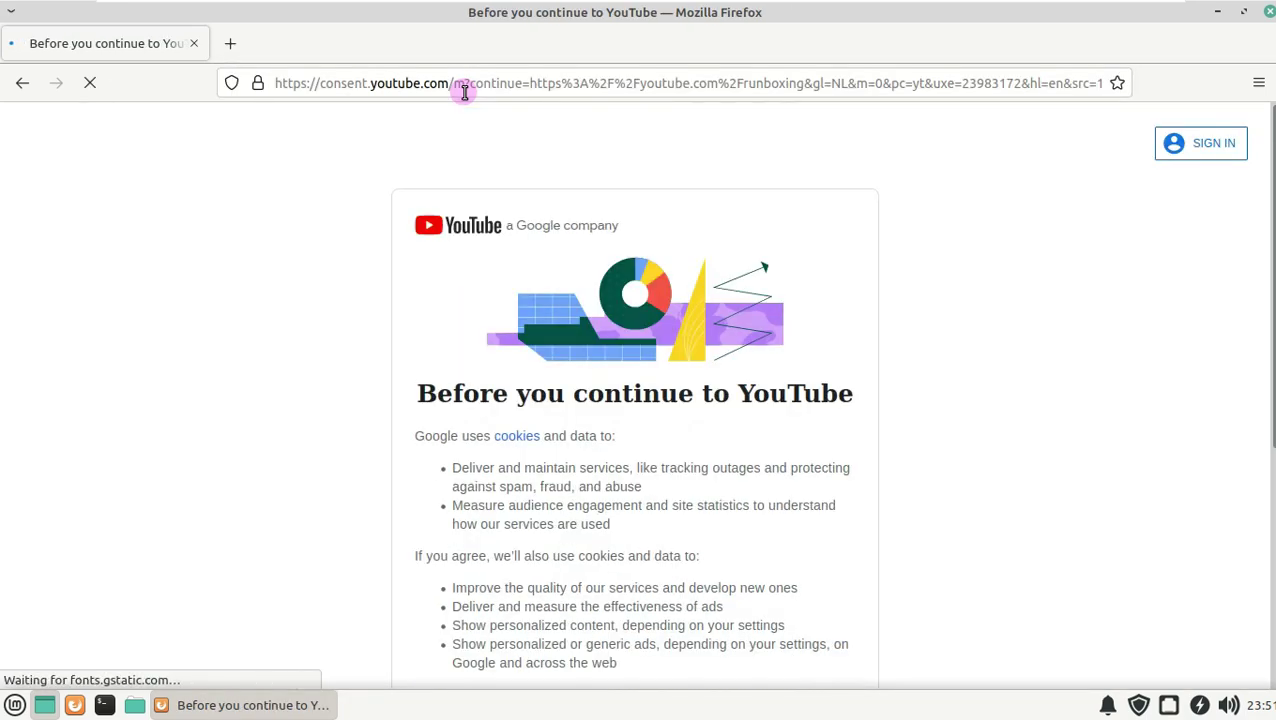
pyautogui.scroll(-5, 725, 330)
pyautogui.click(806, 597)
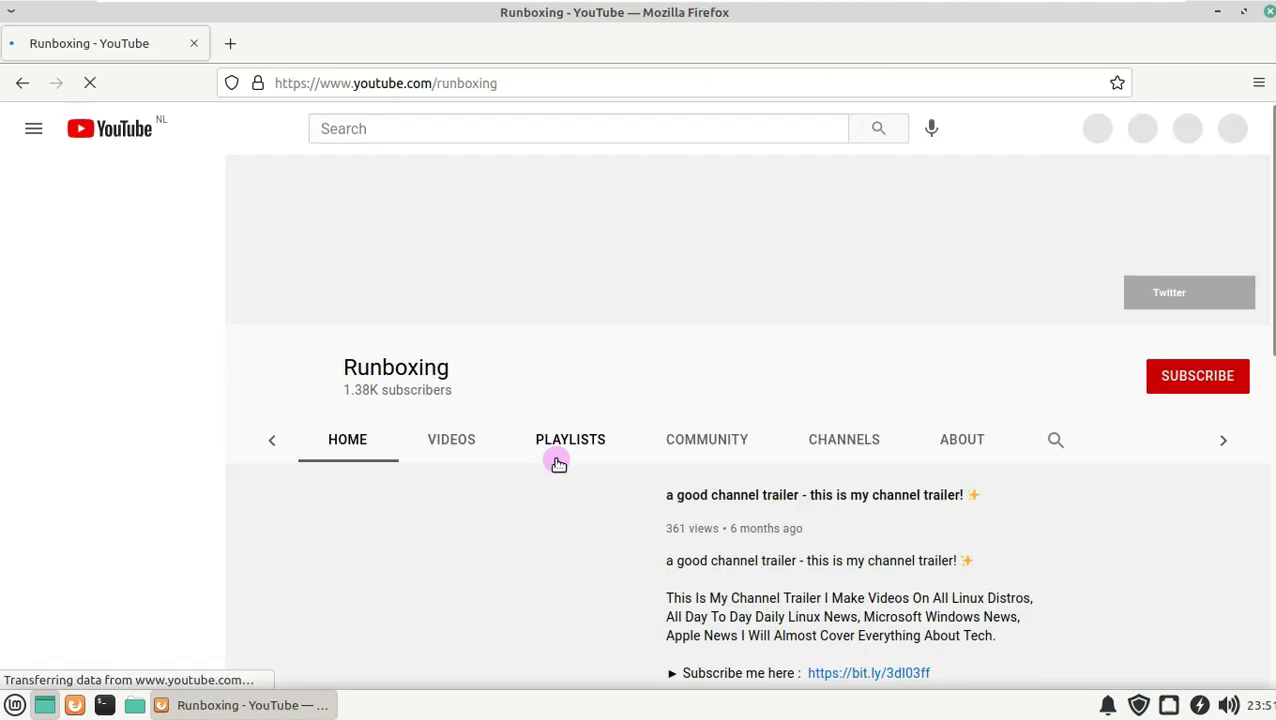
# Show the Runboxing channel's uploaded videos, and open and dismiss its subscribe prompt.
pyautogui.click(410, 440)
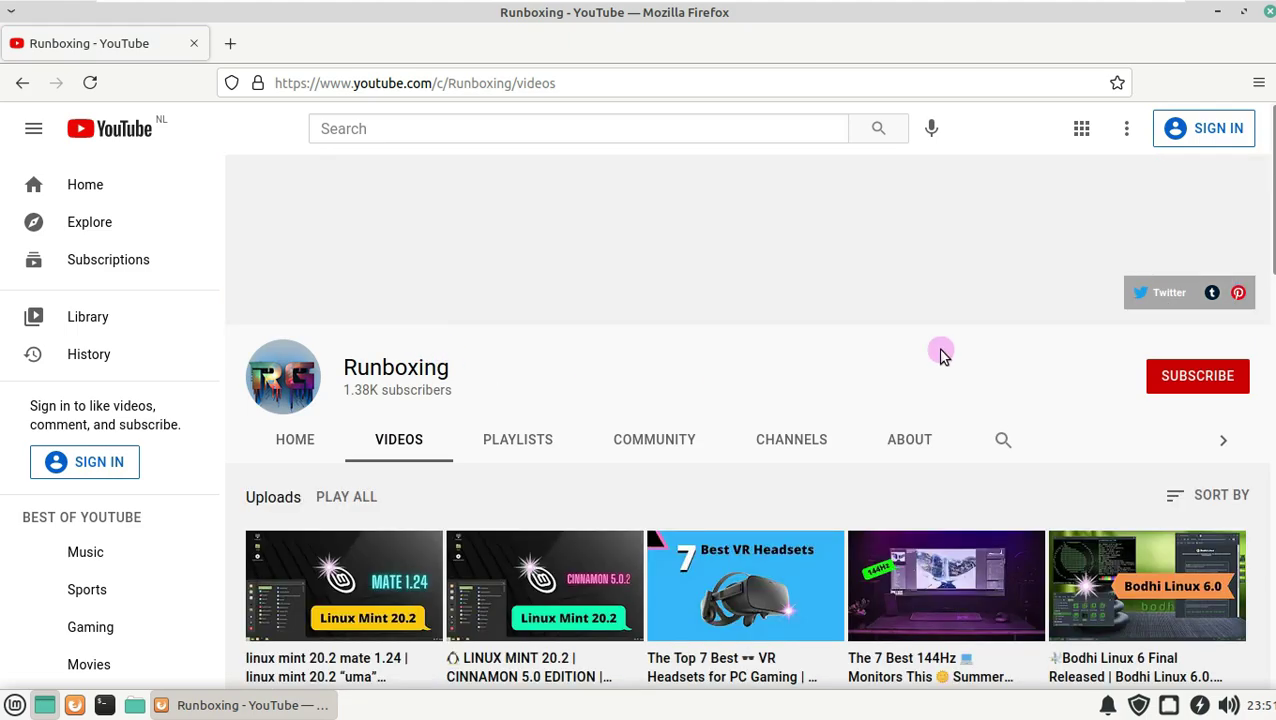
pyautogui.click(1180, 384)
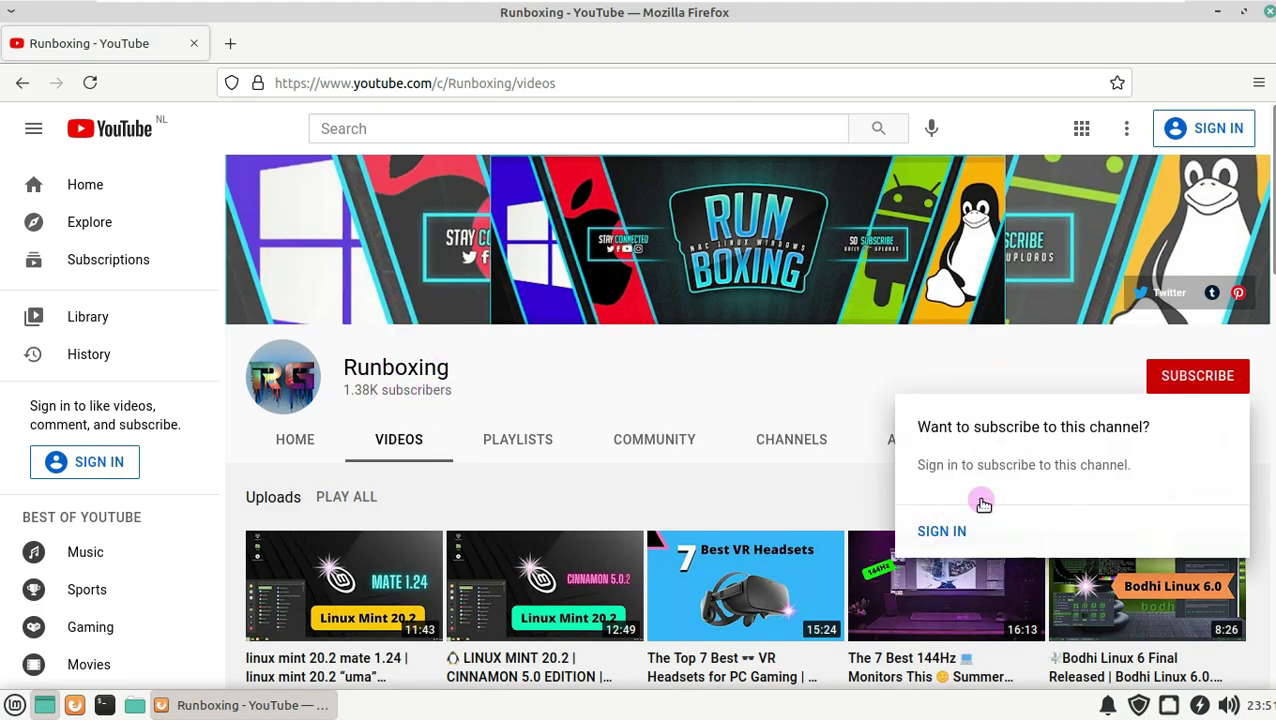
pyautogui.click(712, 377)
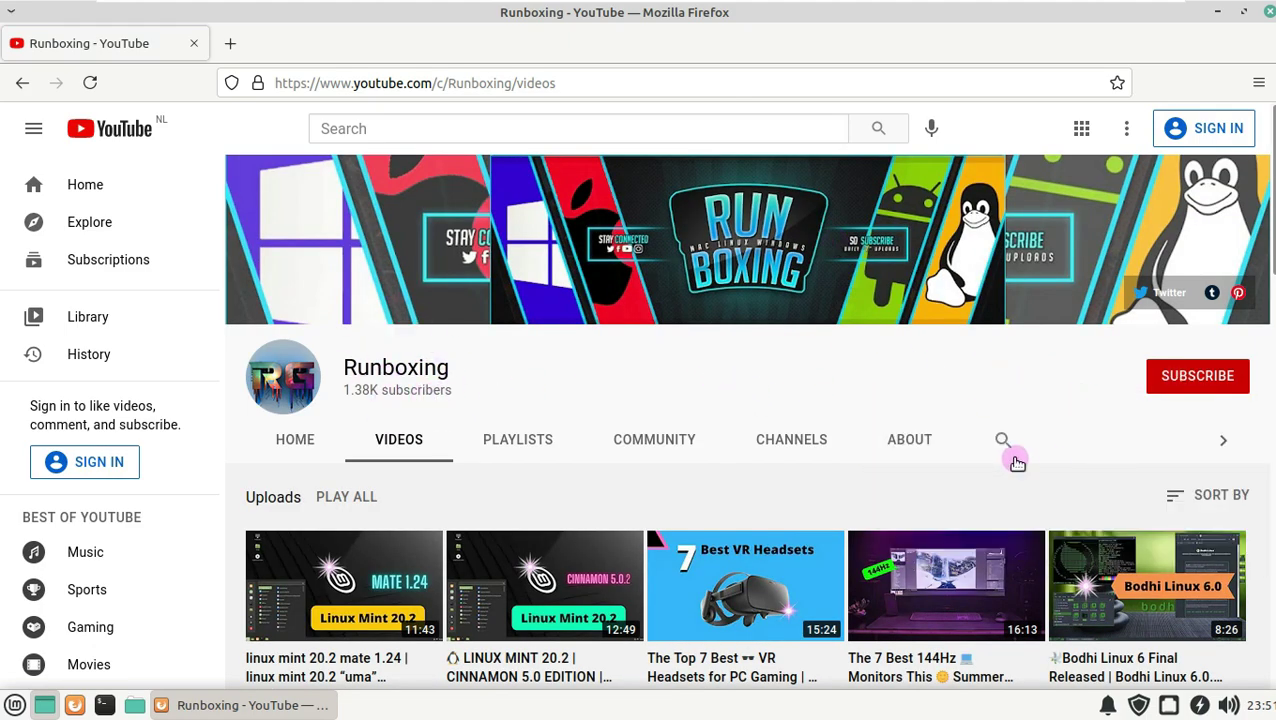
# Show the Runboxing channel's About page, highlight its weekly upload schedule, and view the details and links below it.
pyautogui.click(925, 443)
pyautogui.scroll(-3, 773, 476)
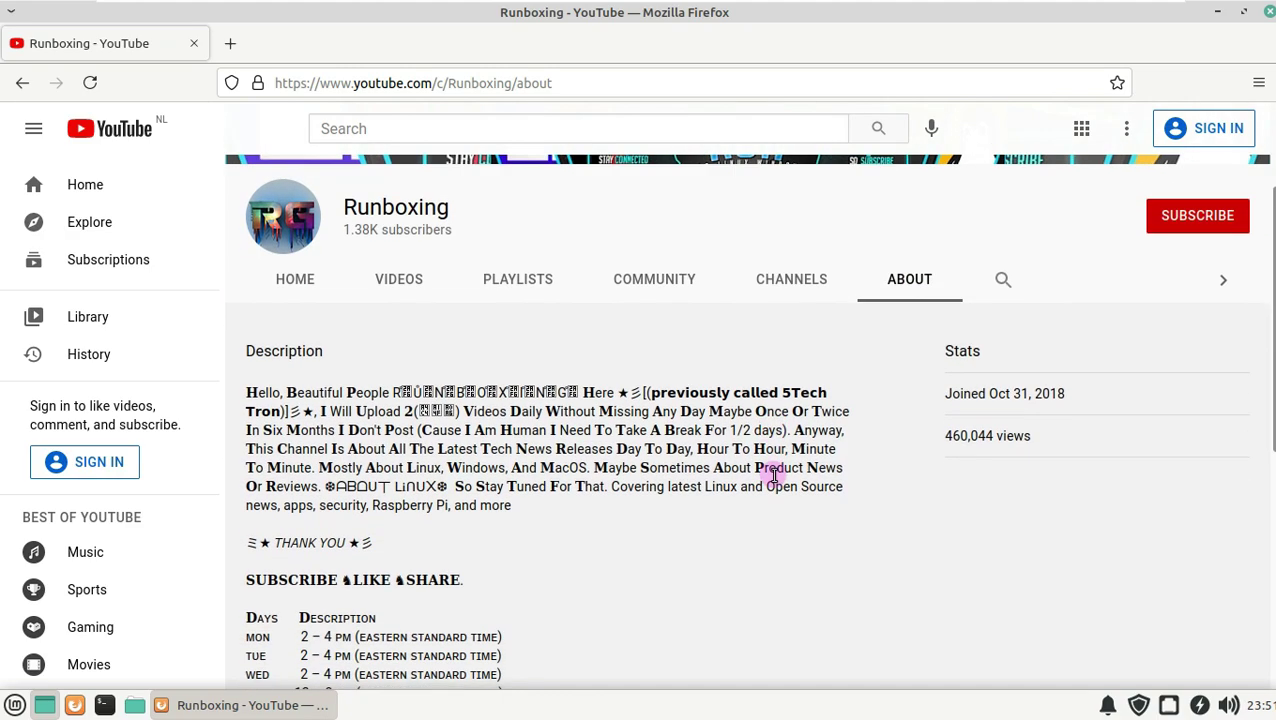
pyautogui.scroll(-3, 592, 390)
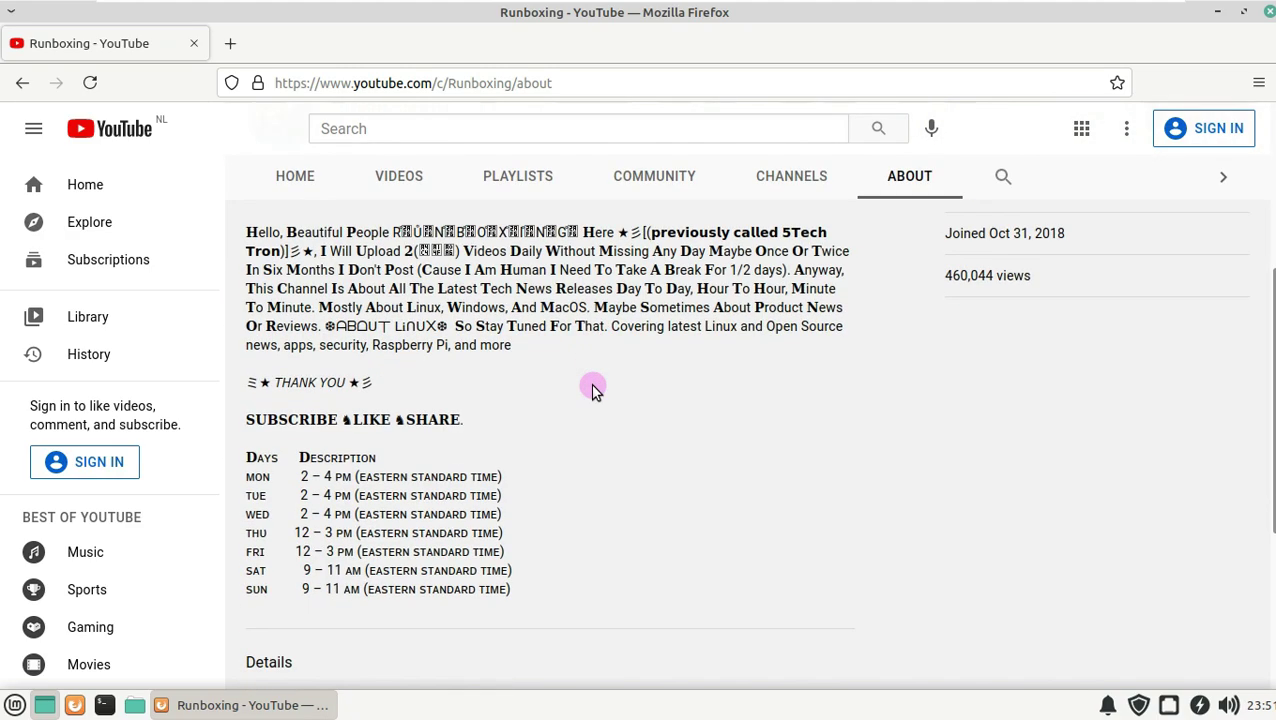
pyautogui.moveTo(510, 588); pyautogui.dragTo(535, 488)
pyautogui.scroll(1, 840, 379)
pyautogui.scroll(-5, 472, 490)
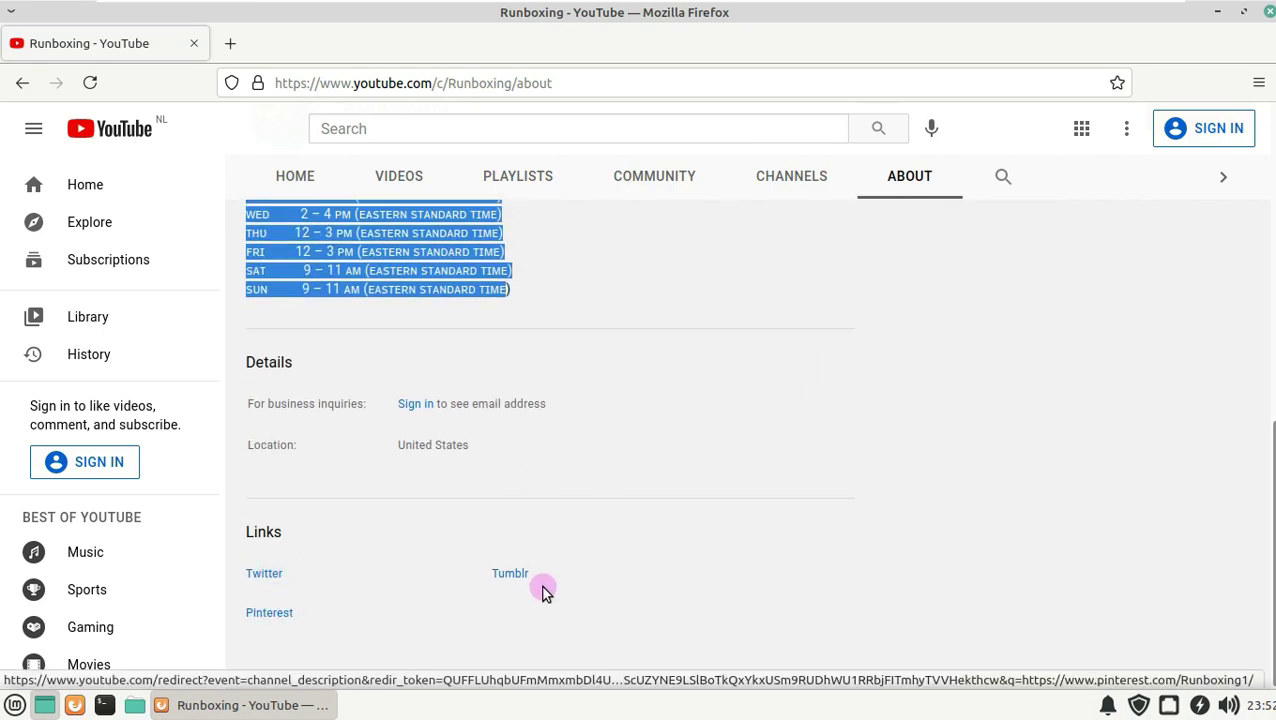
# Return to the channel's uploaded videos, choose to subscribe, and close the browser.
pyautogui.scroll(10, 806, 421)
pyautogui.click(386, 437)
pyautogui.click(1185, 393)
pyautogui.click(1262, 12)
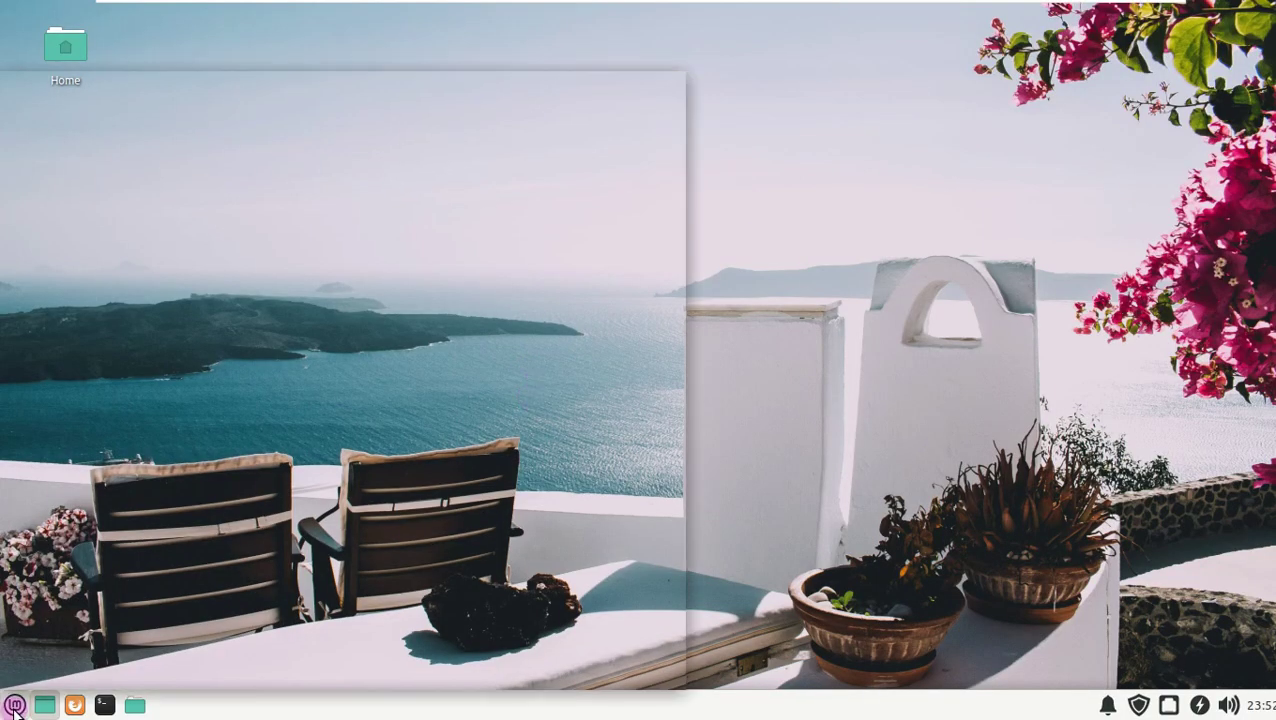
# Launch Software Manager from the favorite applications and close its window.
pyautogui.click(14, 705)
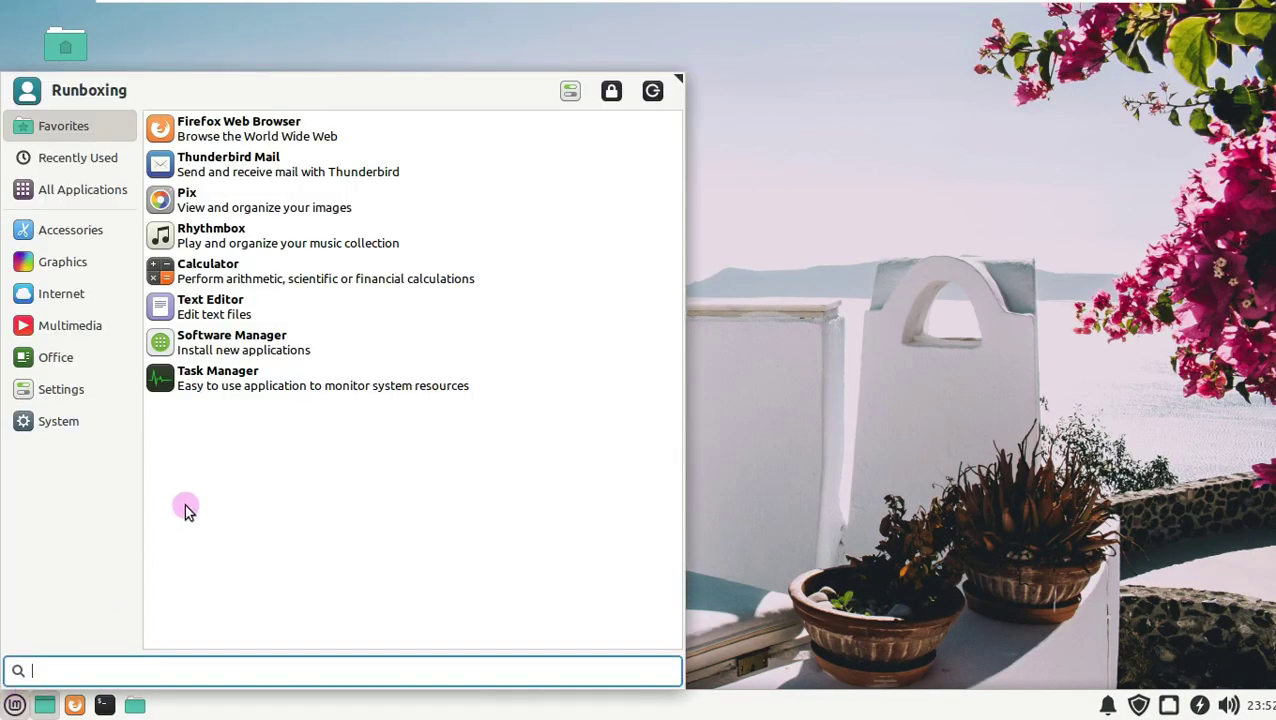
pyautogui.click(273, 358)
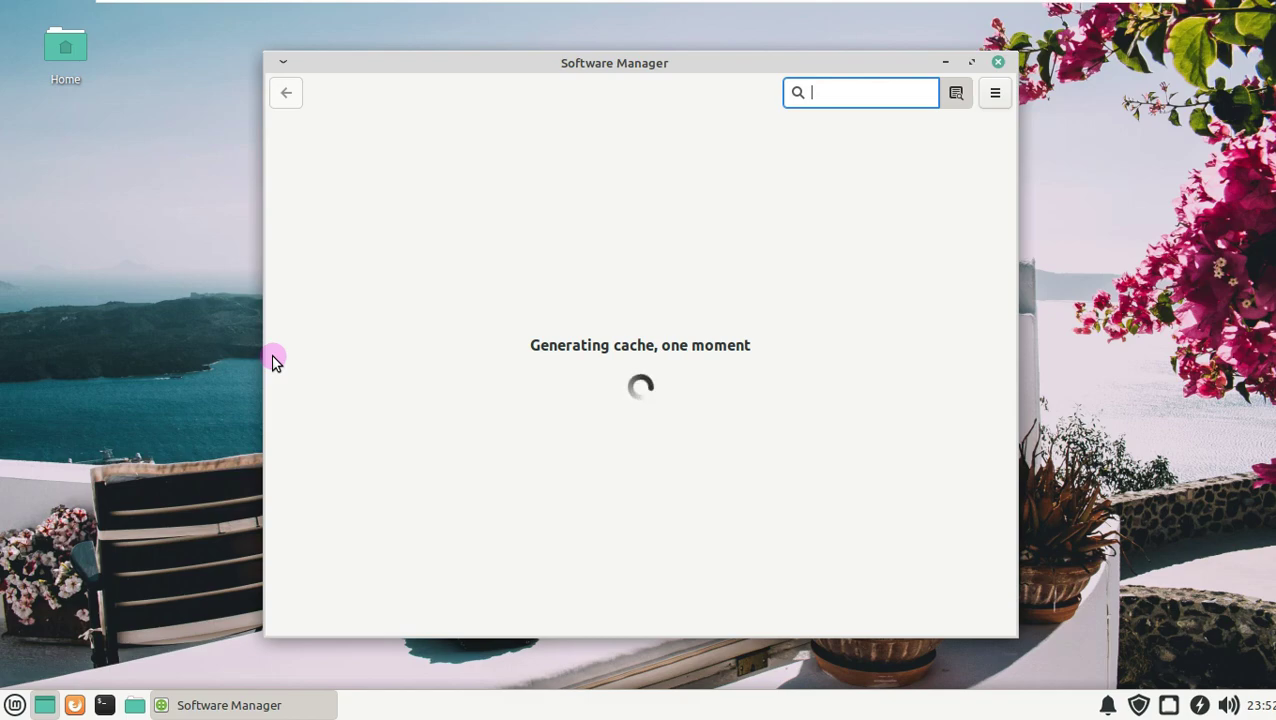
pyautogui.click(998, 62)
# Look through the System, Internet and Accessories application categories in the launcher.
pyautogui.click(15, 705)
pyautogui.click(45, 420)
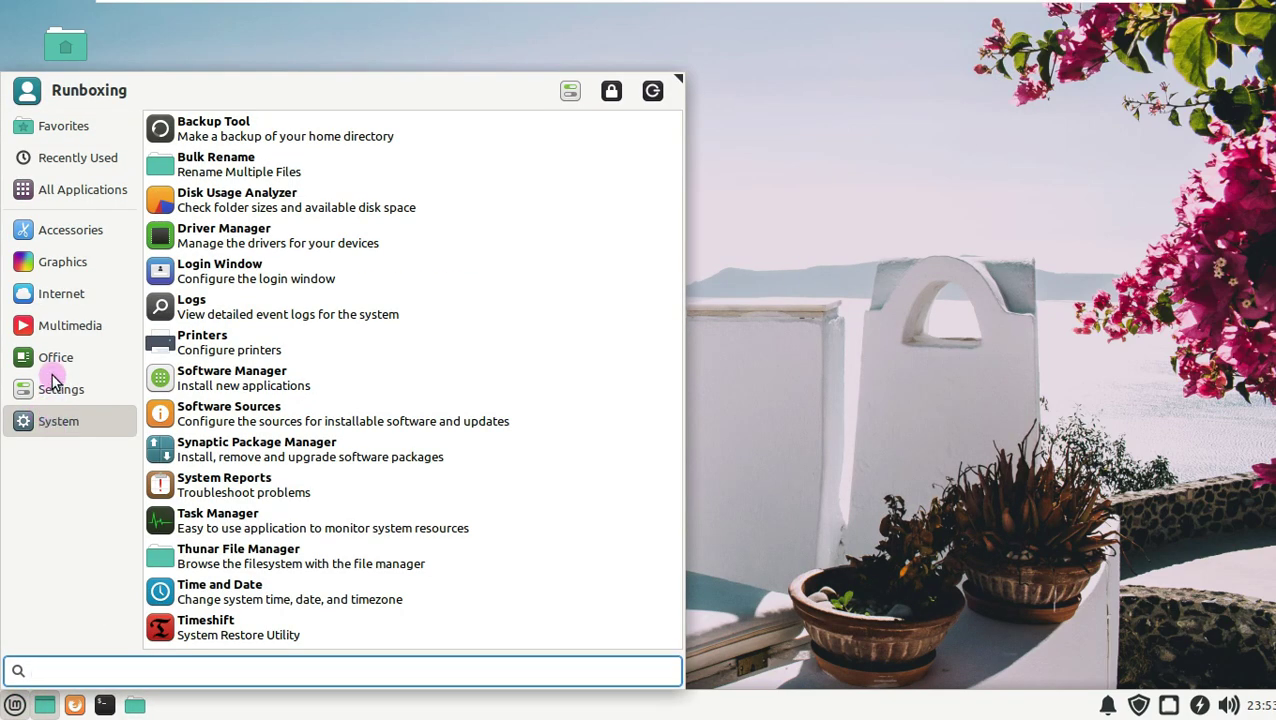
pyautogui.moveTo(80, 302)
pyautogui.moveTo(100, 228)
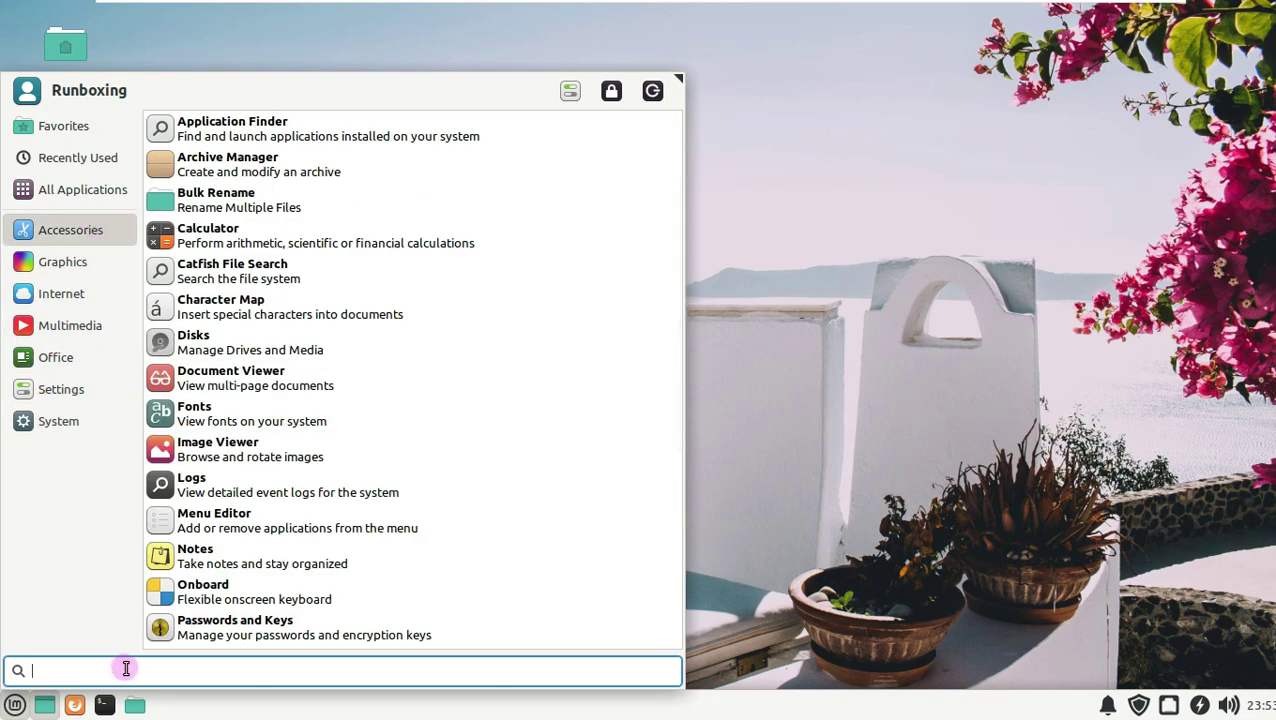
# Search the launcher for "we", open the Linux Mint Welcome screen, and close it.
pyautogui.write('we')
pyautogui.click(240, 170)
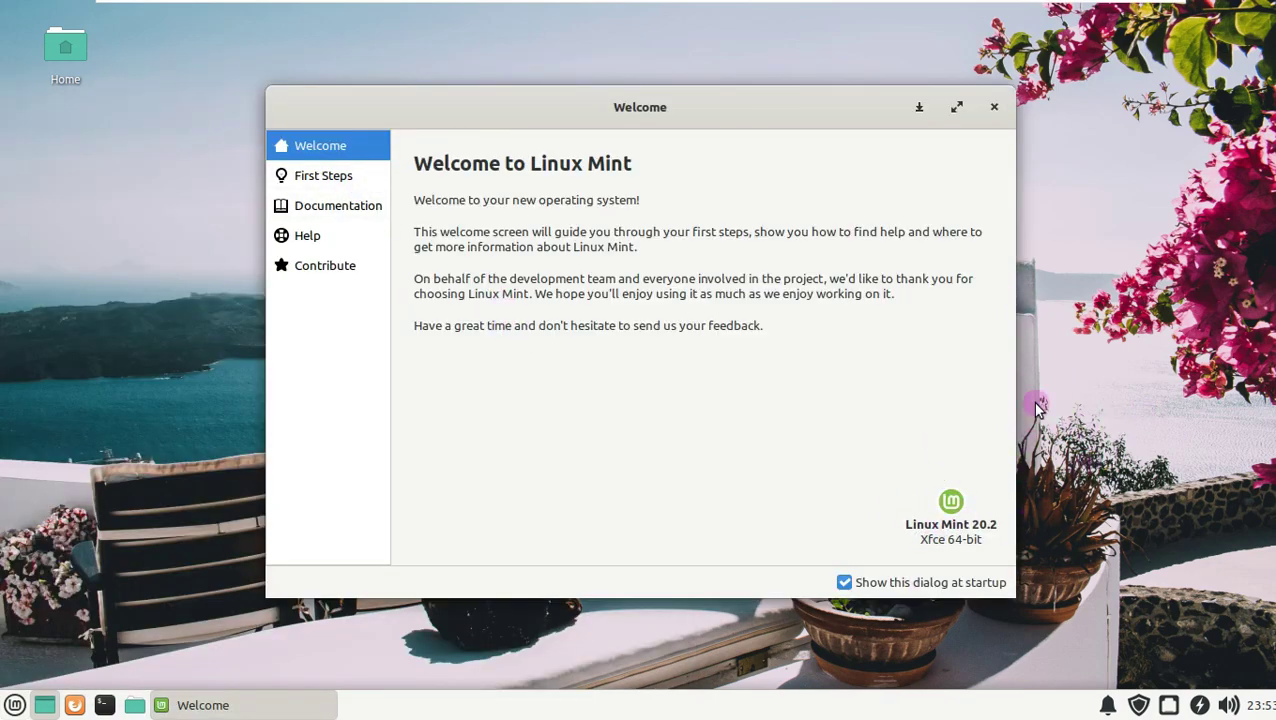
pyautogui.click(994, 106)
pyautogui.scroll(-1, 1229, 705)
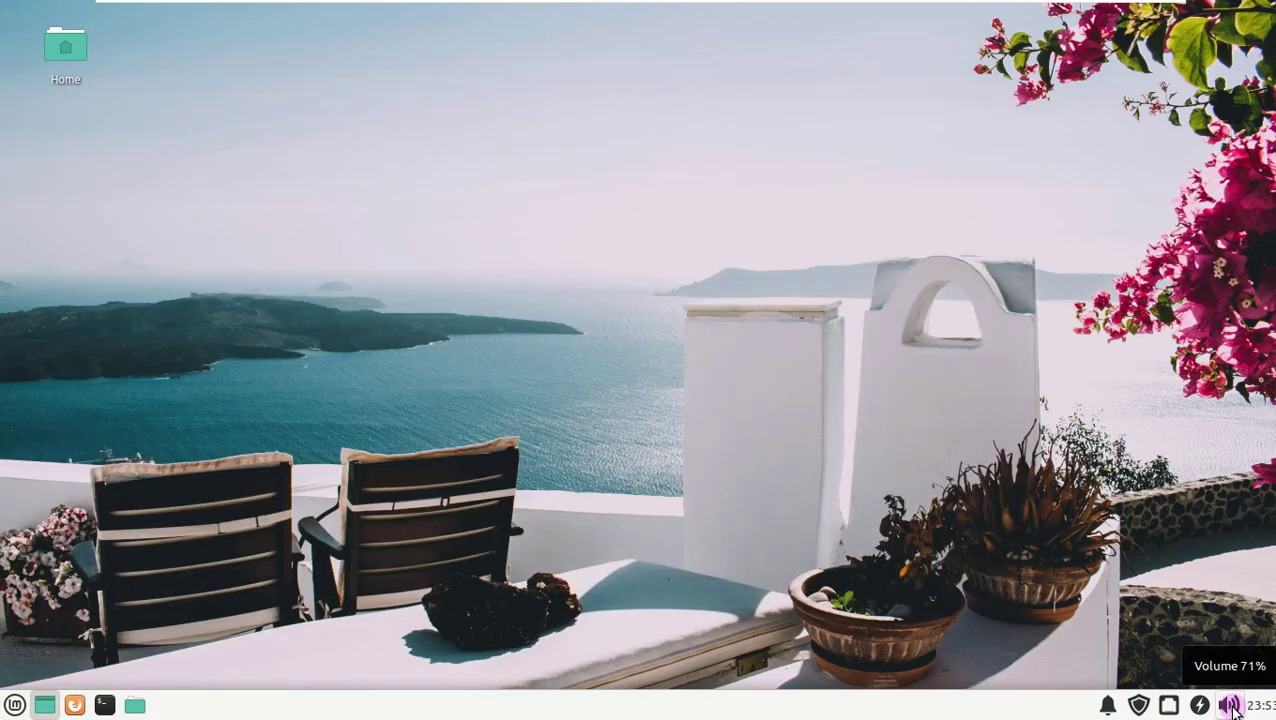
# Open the system Settings window and move it to the middle of the desktop.
pyautogui.click(15, 705)
pyautogui.click(570, 91)
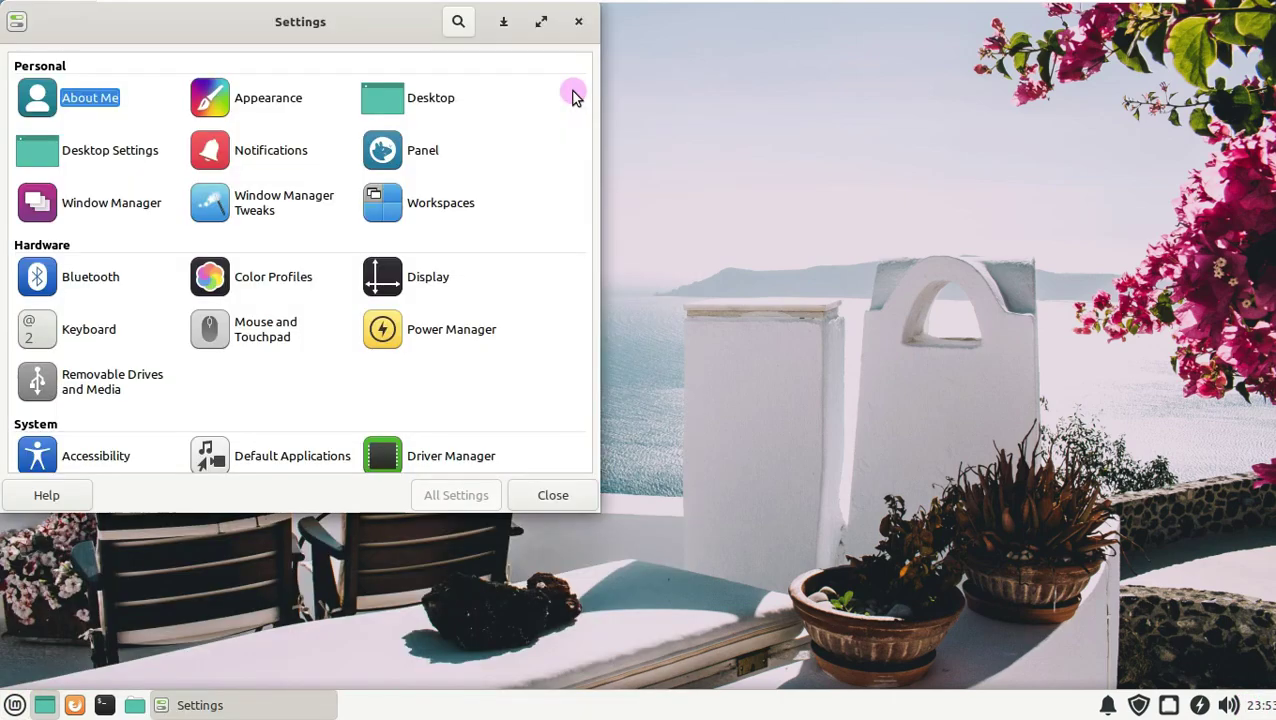
pyautogui.moveTo(401, 34); pyautogui.dragTo(698, 119)
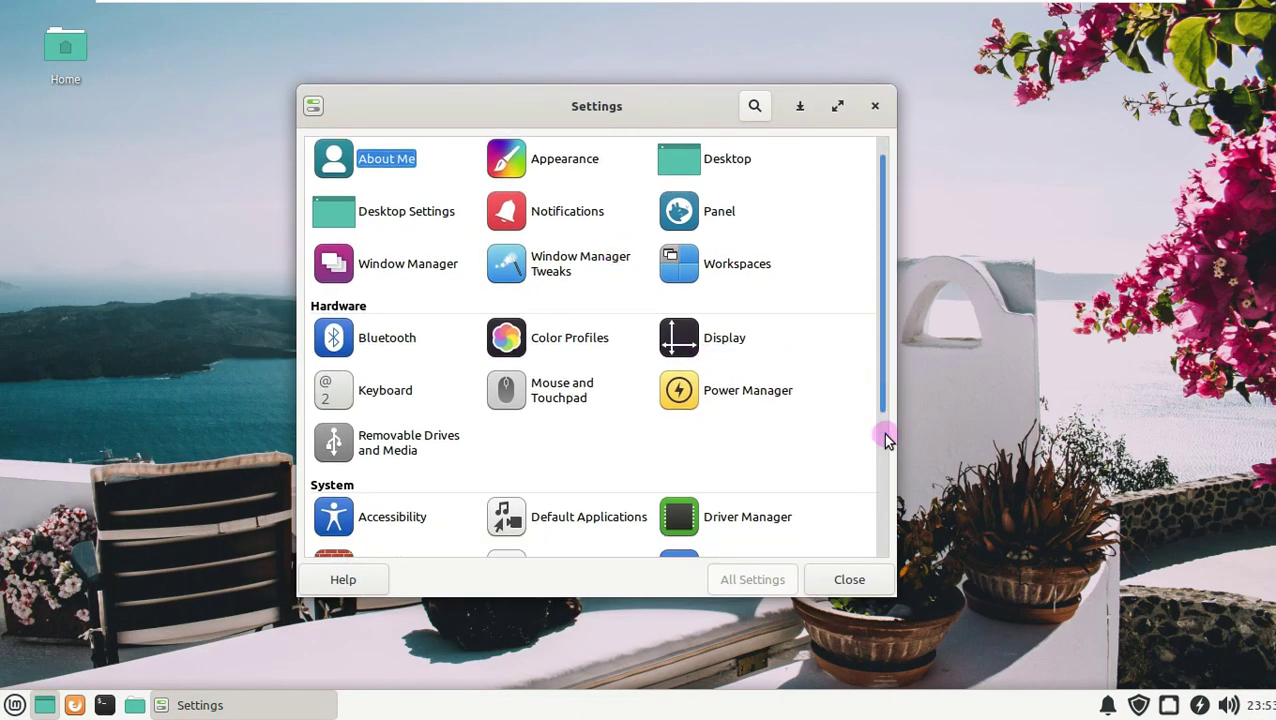